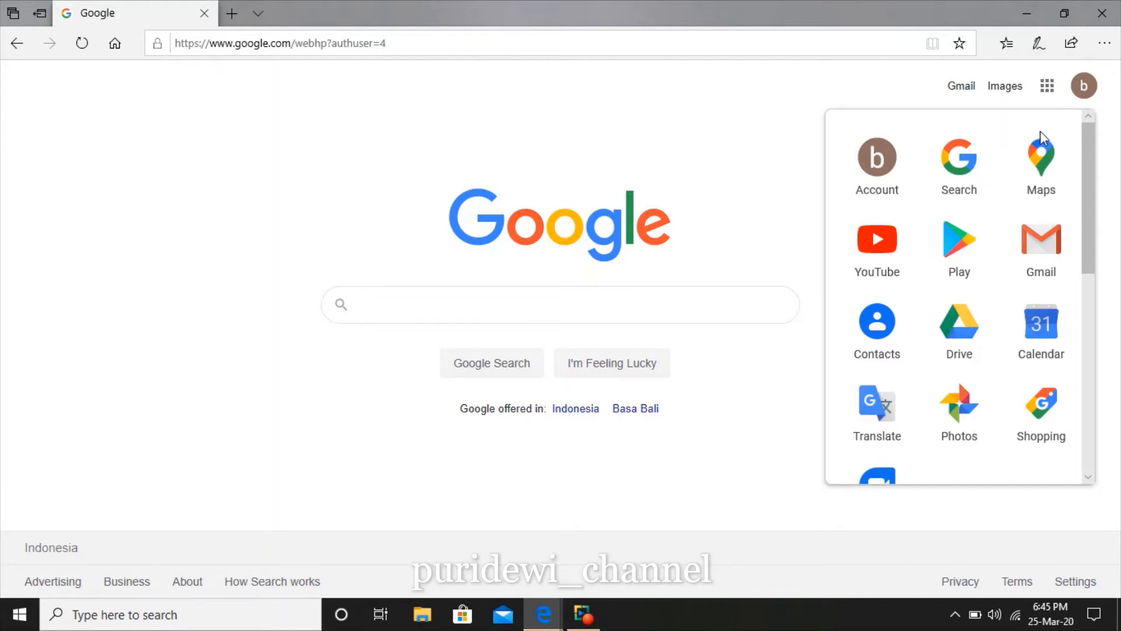
# - Open Google Drive, create a new blank Google Form, and dismiss the form-creation tip
pyautogui.click(968, 336)
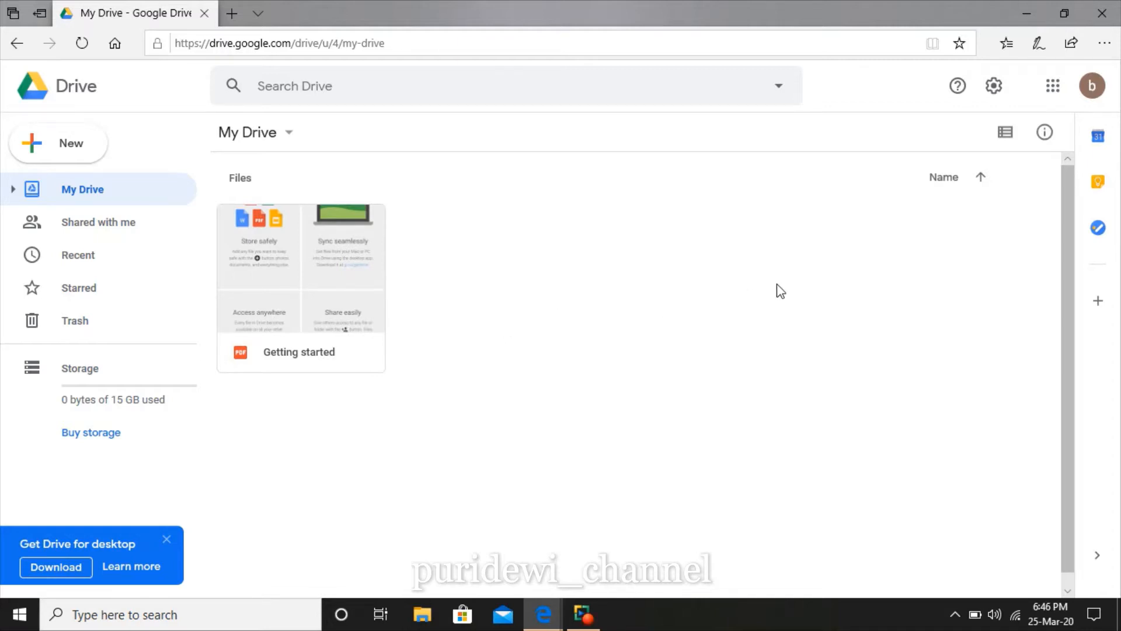
pyautogui.click(79, 149)
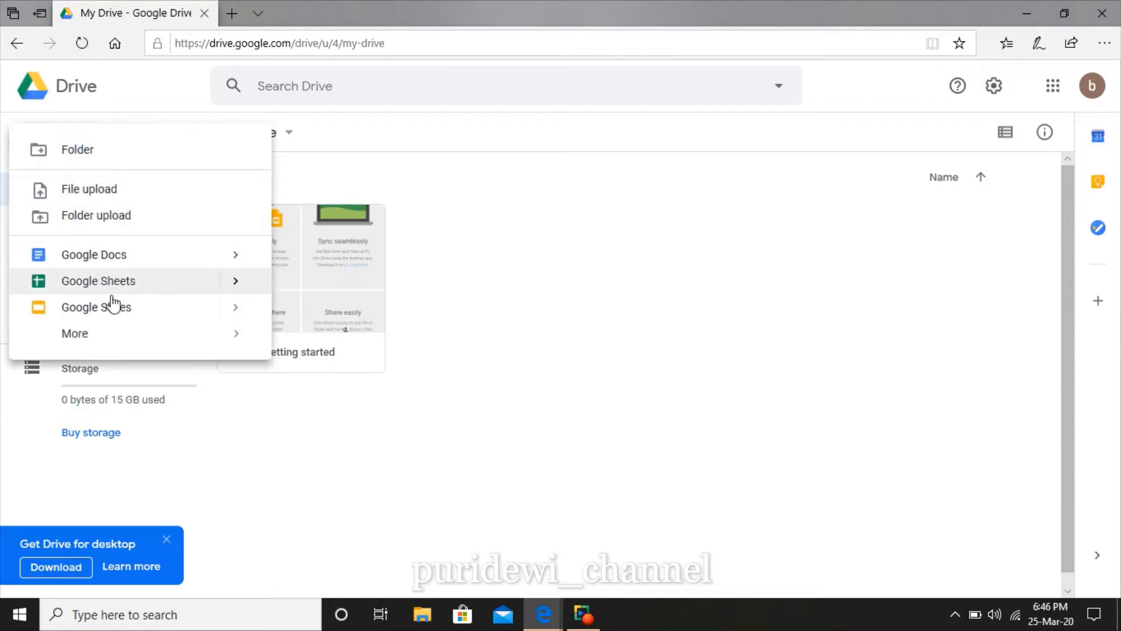
pyautogui.moveTo(108, 346)
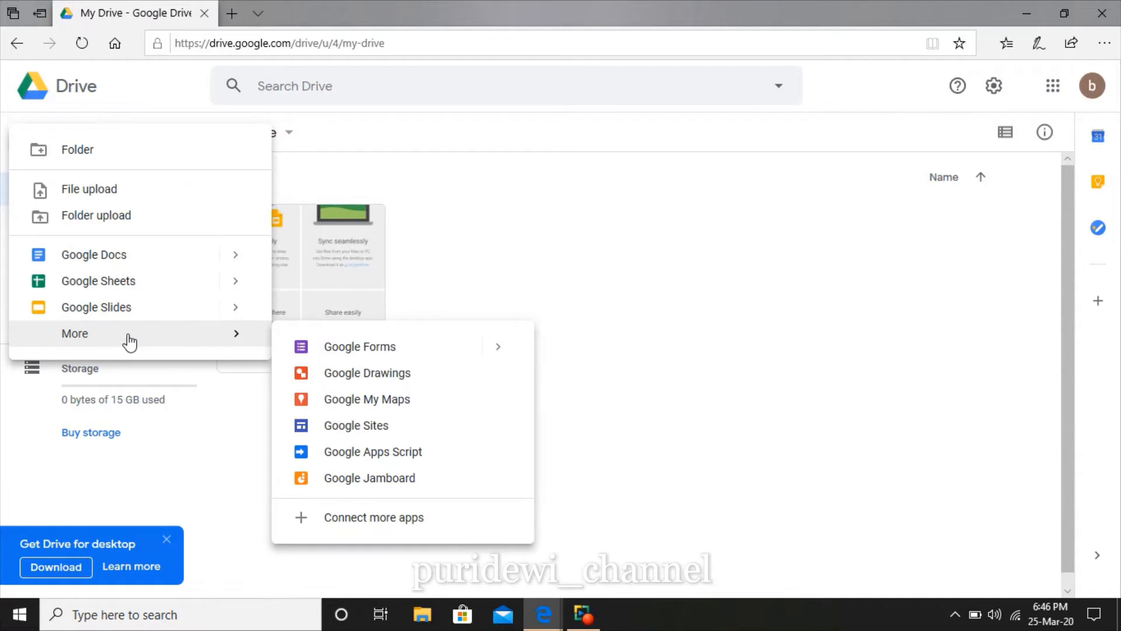
pyautogui.click(341, 352)
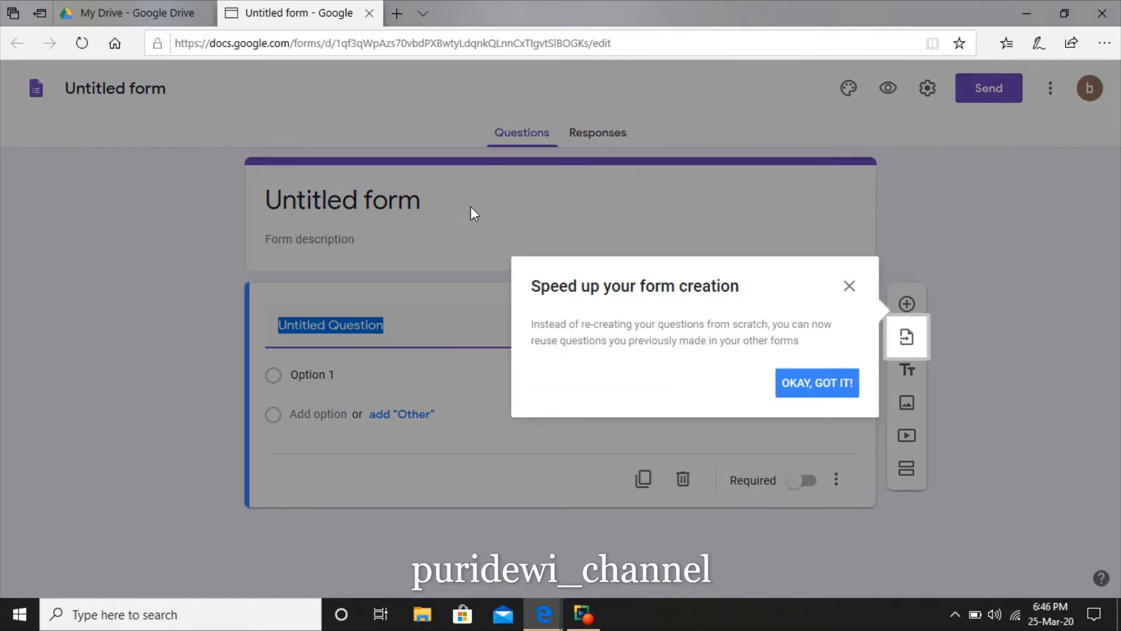
pyautogui.click(840, 385)
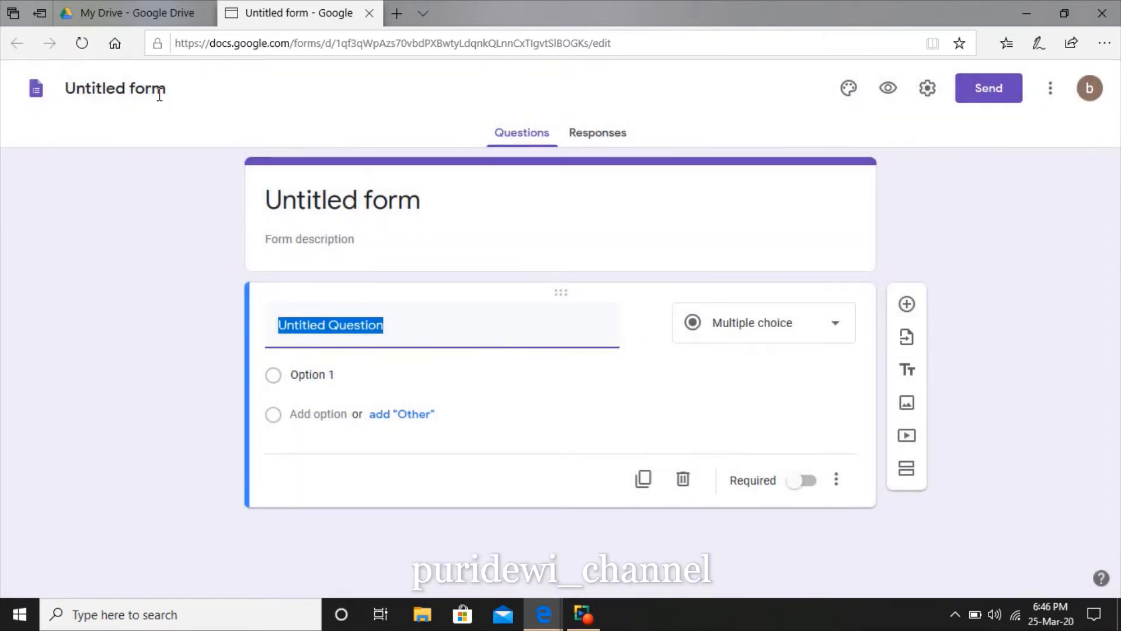
# - Rename the form file as "QUIZ" and apply the same name as the form's title
pyautogui.click(170, 86)
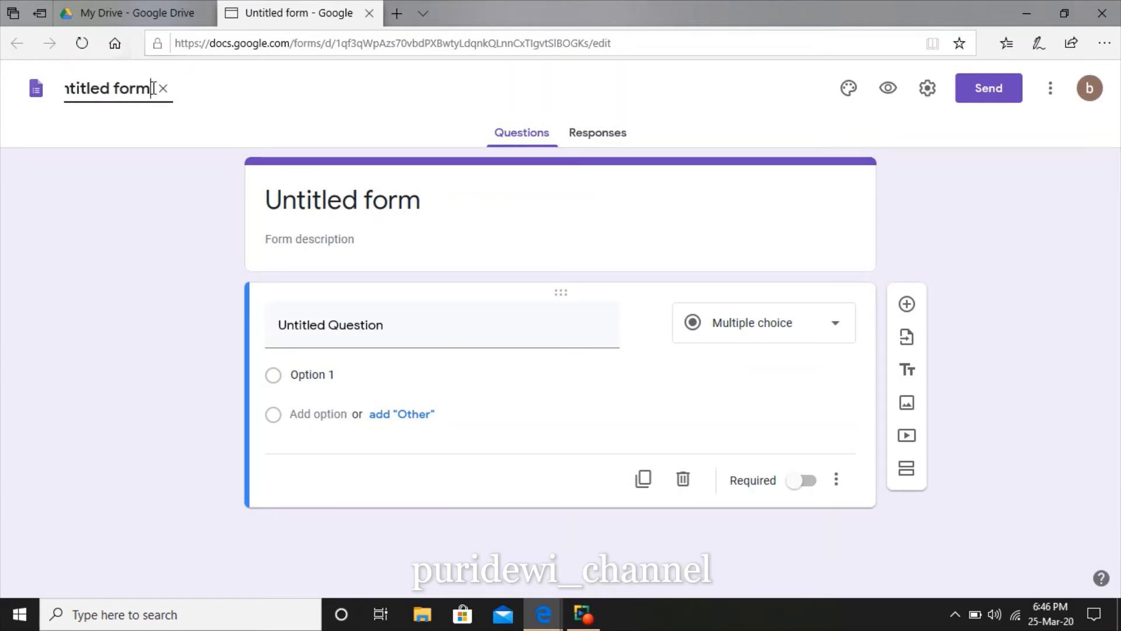
pyautogui.press('BackSpace')
pyautogui.press('BackSpace')
pyautogui.press('BackSpace')
pyautogui.press('BackSpace')
pyautogui.press('BackSpace')
pyautogui.press('BackSpace')
pyautogui.press('BackSpace')
pyautogui.press('BackSpace')
pyautogui.press('BackSpace')
pyautogui.press('BackSpace')
pyautogui.press('BackSpace')
pyautogui.press('BackSpace')
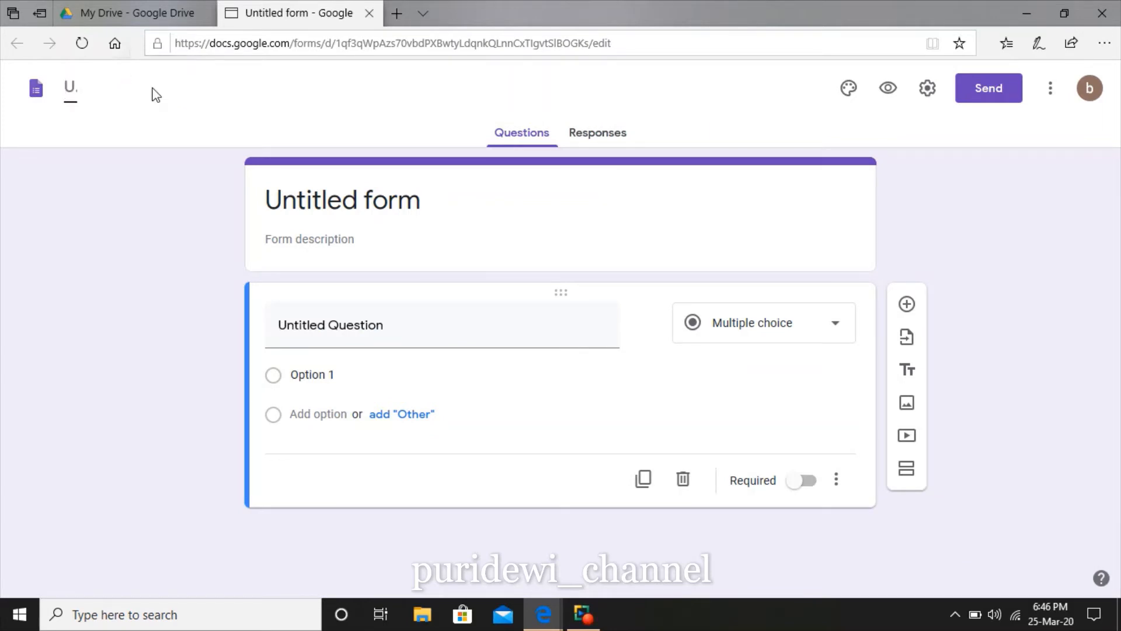
pyautogui.write('QUIZ')
pyautogui.click(357, 215)
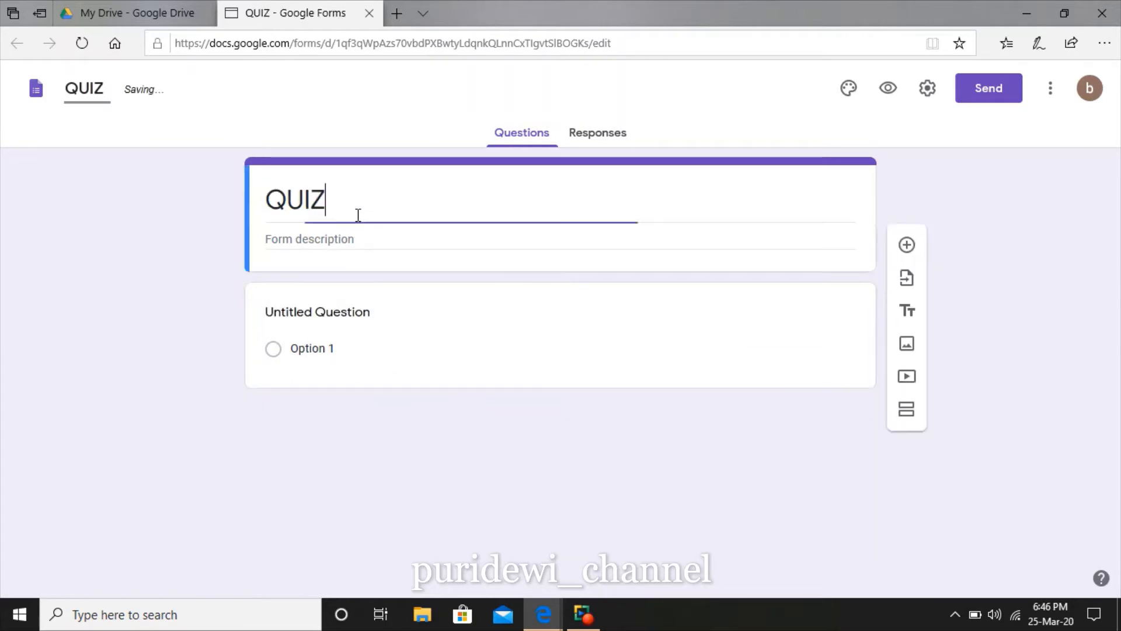
# - Enter "Latihan Soal-1" as the form description
pyautogui.click(366, 241)
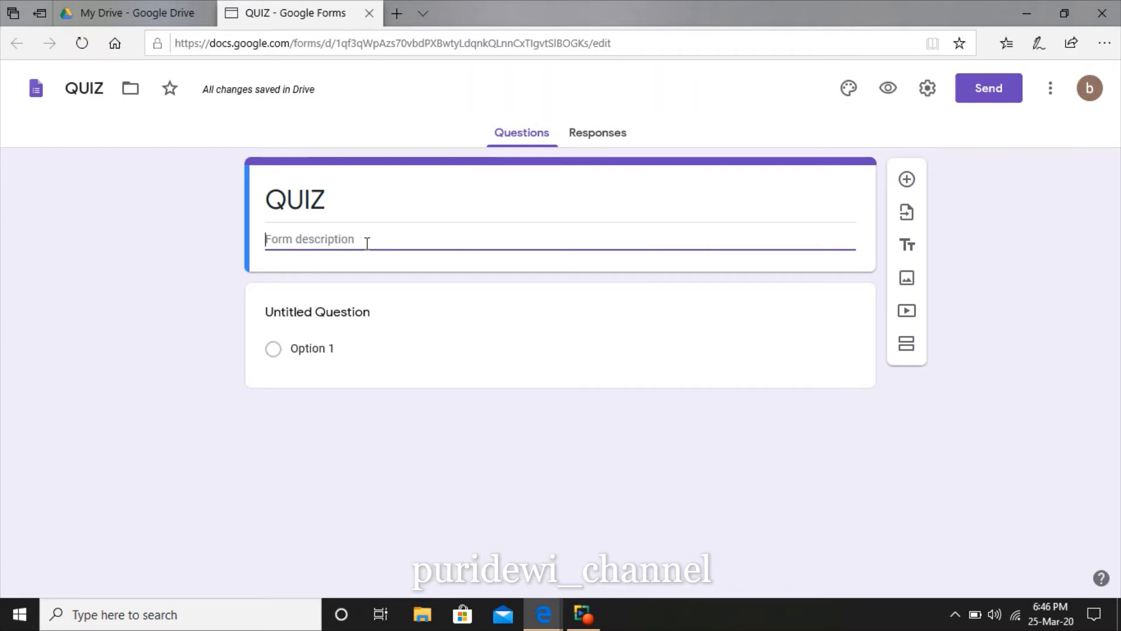
pyautogui.write('I')
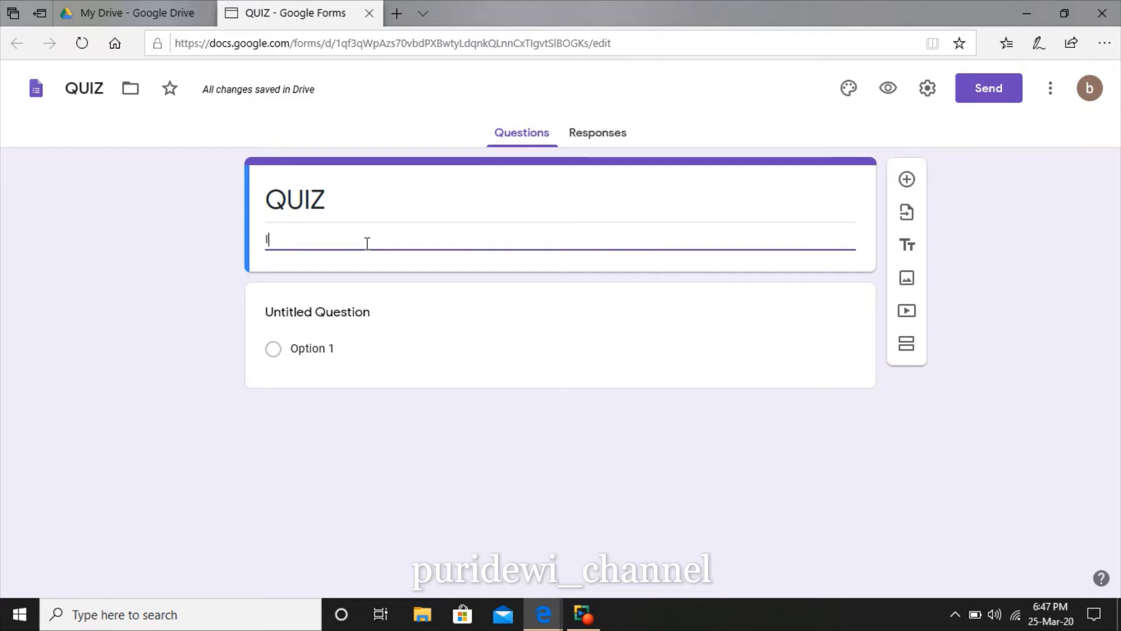
pyautogui.press('BackSpace')
pyautogui.write('I')
pyautogui.press('BackSpace')
pyautogui.write('K')
pyautogui.press('BackSpace')
pyautogui.write('Latiha')
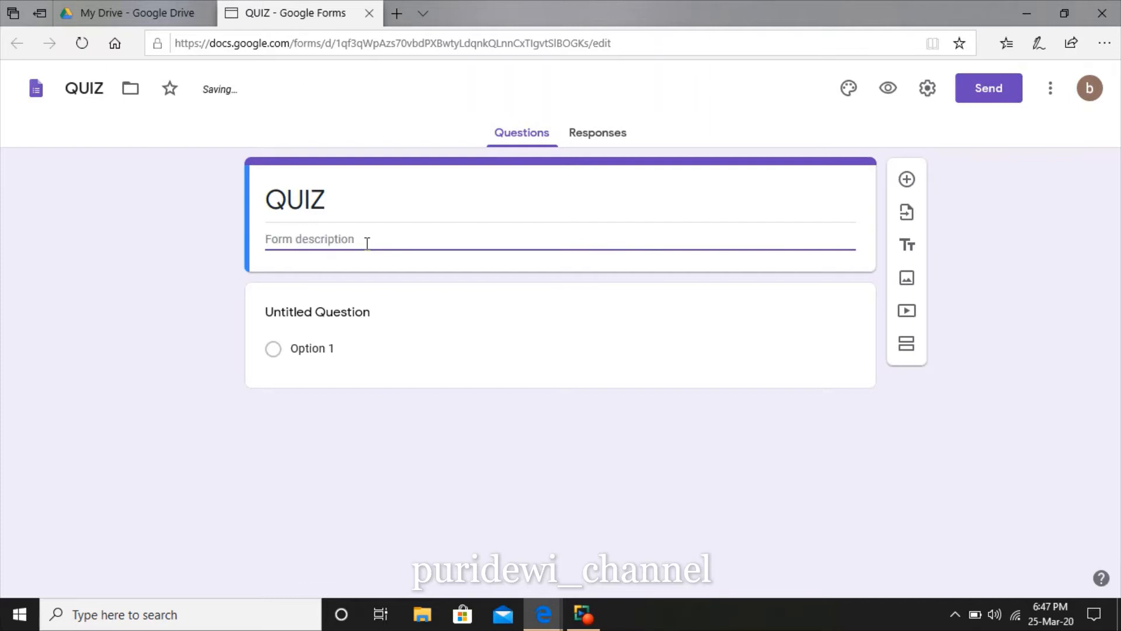
pyautogui.write('n')
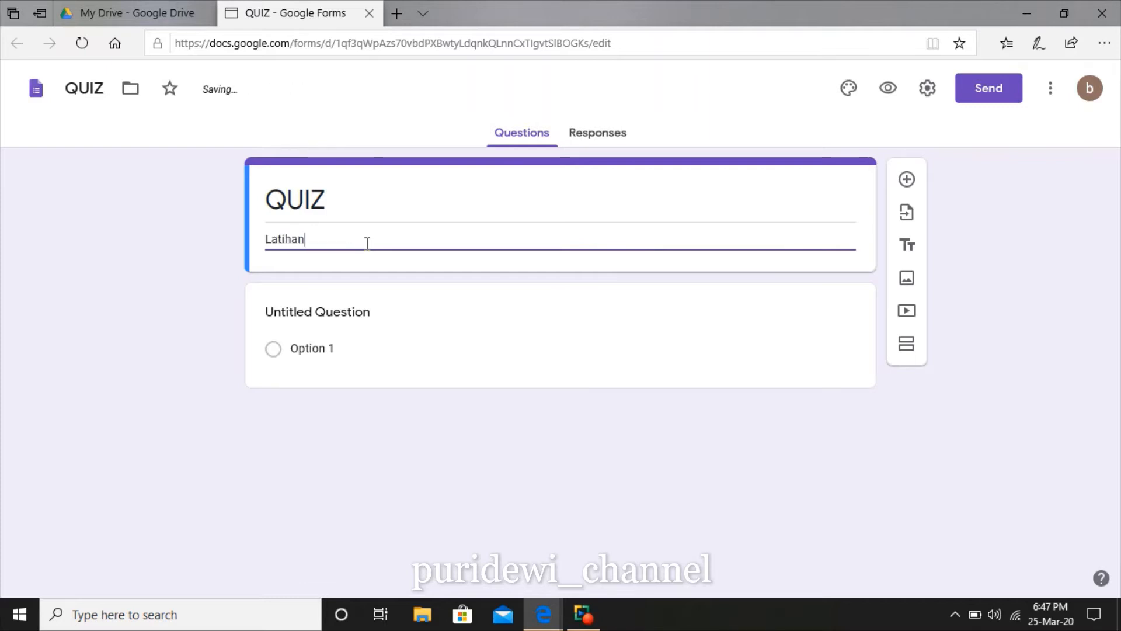
pyautogui.write(' Soal-1')
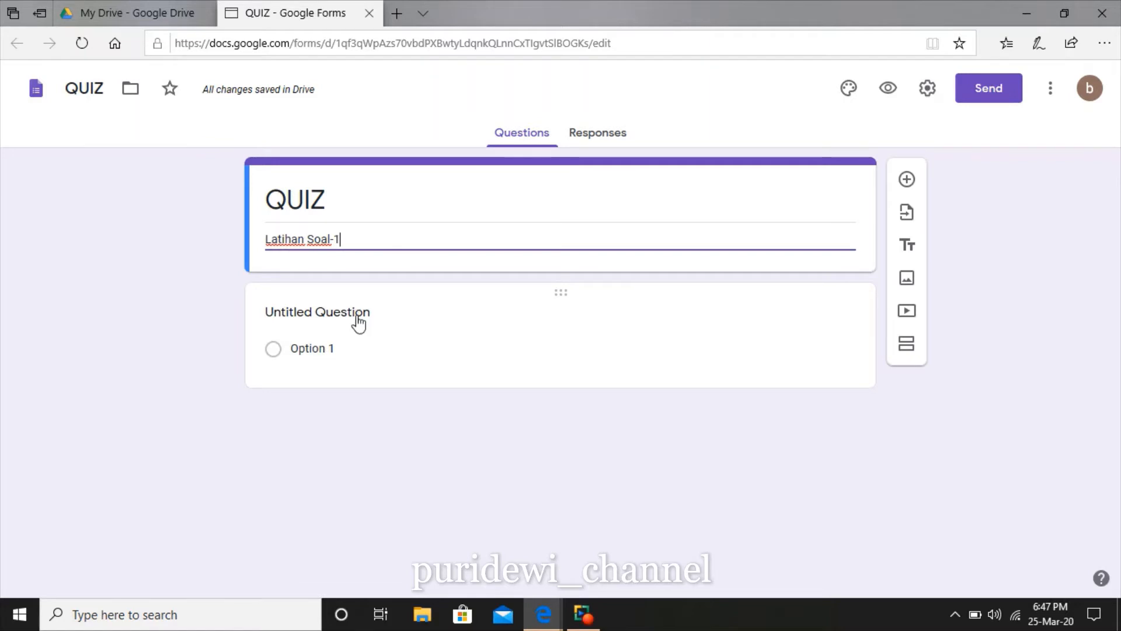
# - Set the first question to "Nama Siswa" with a short answer type and make it required
pyautogui.click(358, 314)
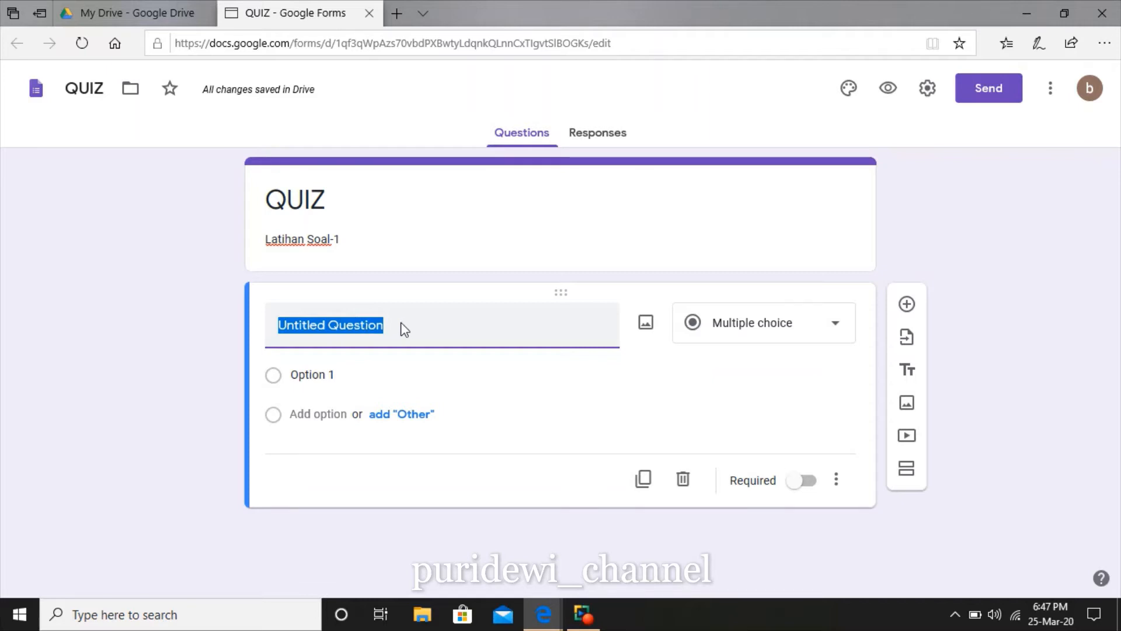
pyautogui.write('n')
pyautogui.press('BackSpace')
pyautogui.write('Nama ')
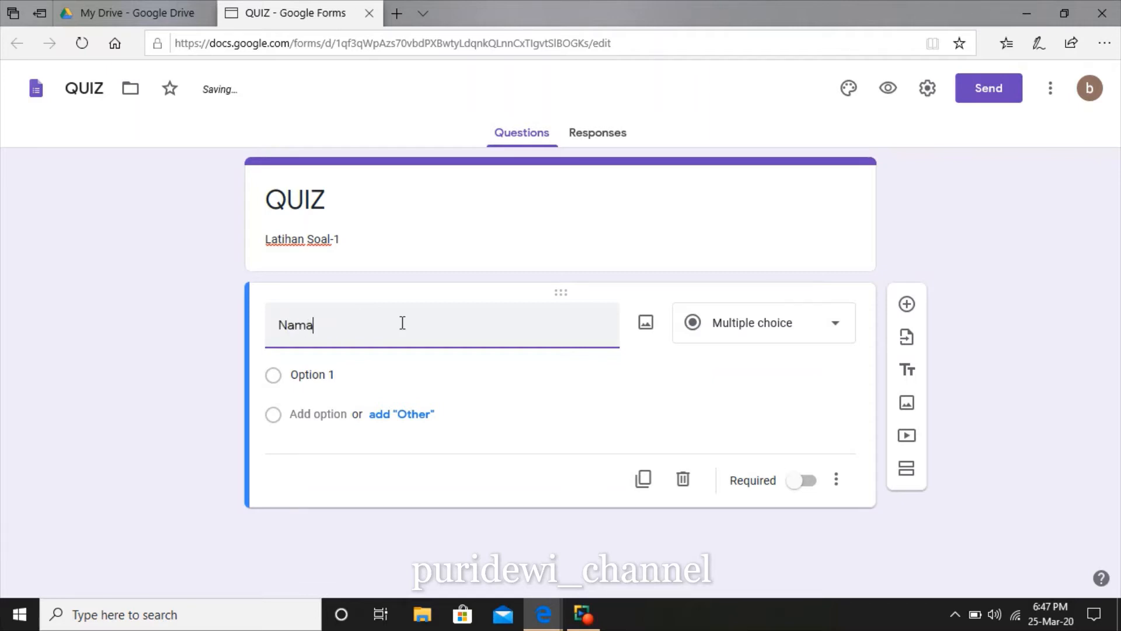
pyautogui.write('Siswa')
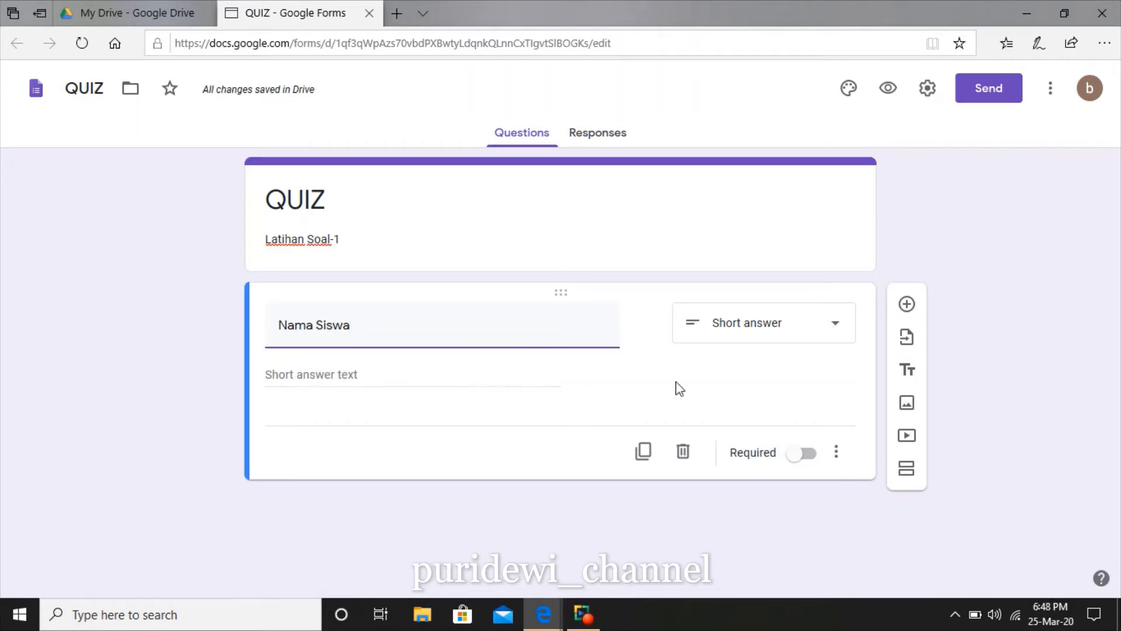
pyautogui.click(837, 327)
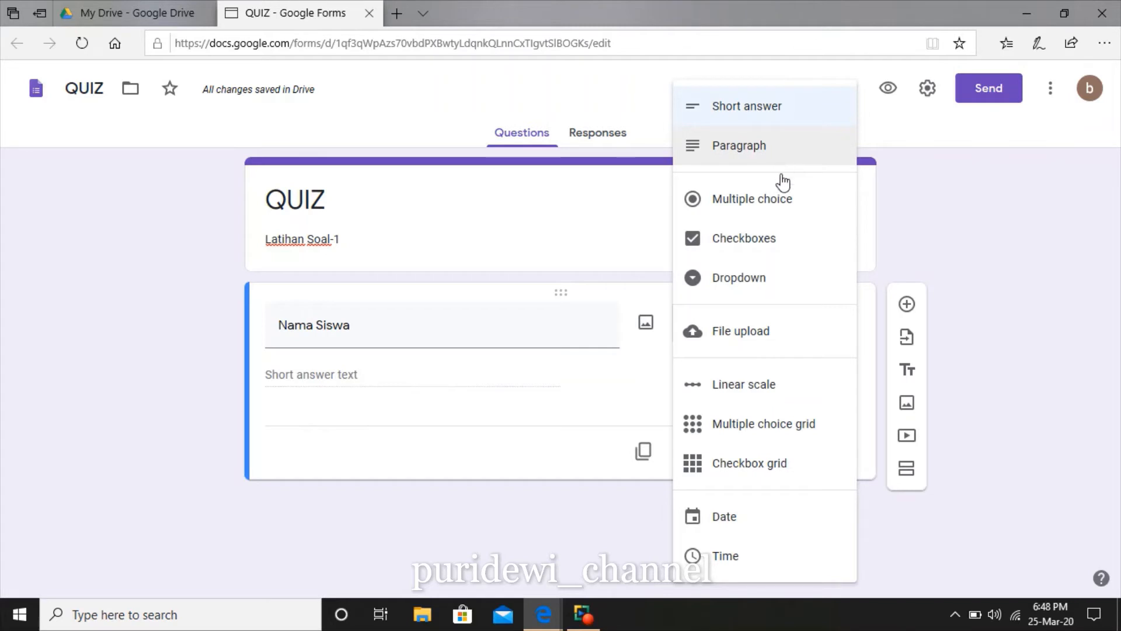
pyautogui.click(793, 115)
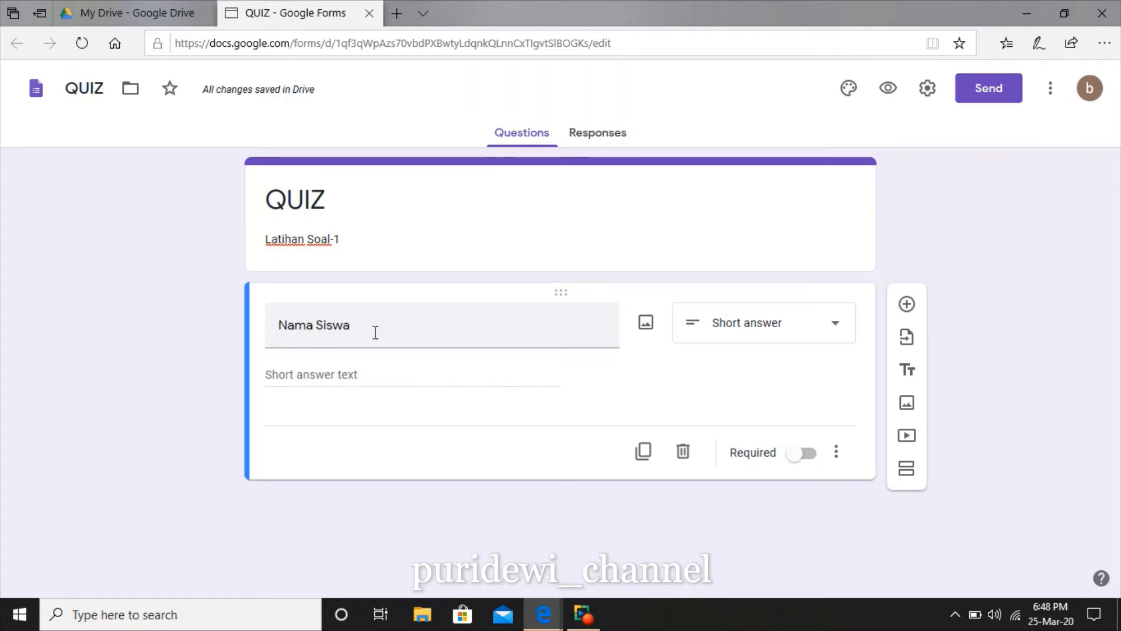
pyautogui.click(798, 456)
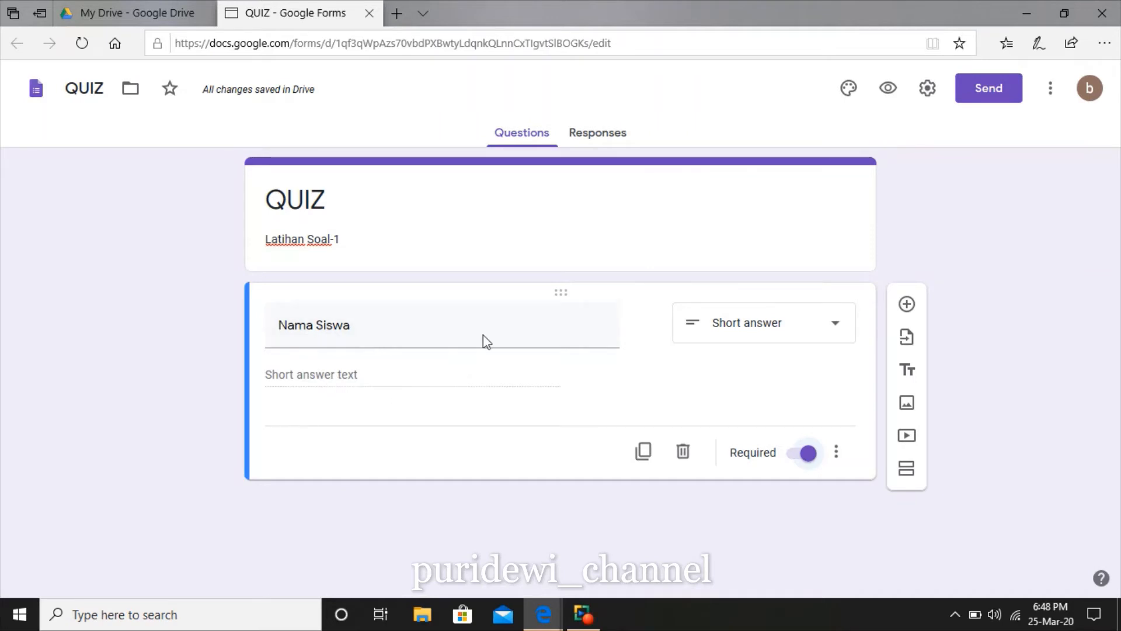
# - Add a second question titled "Kelas" below "Nama Siswa" and make it required
pyautogui.click(908, 310)
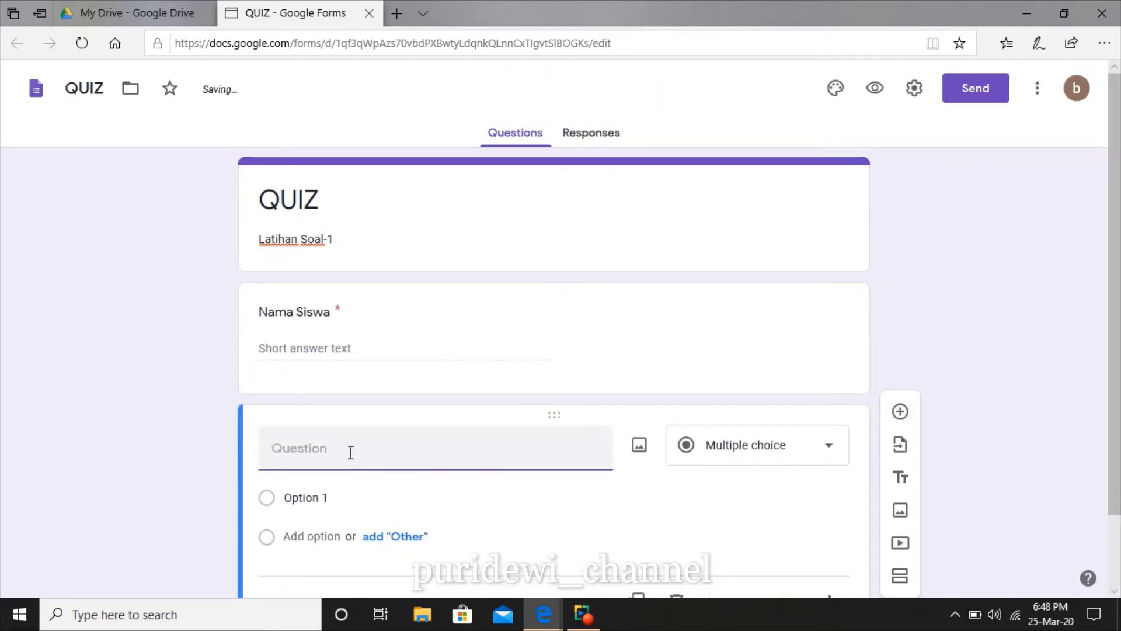
pyautogui.write('Kelas')
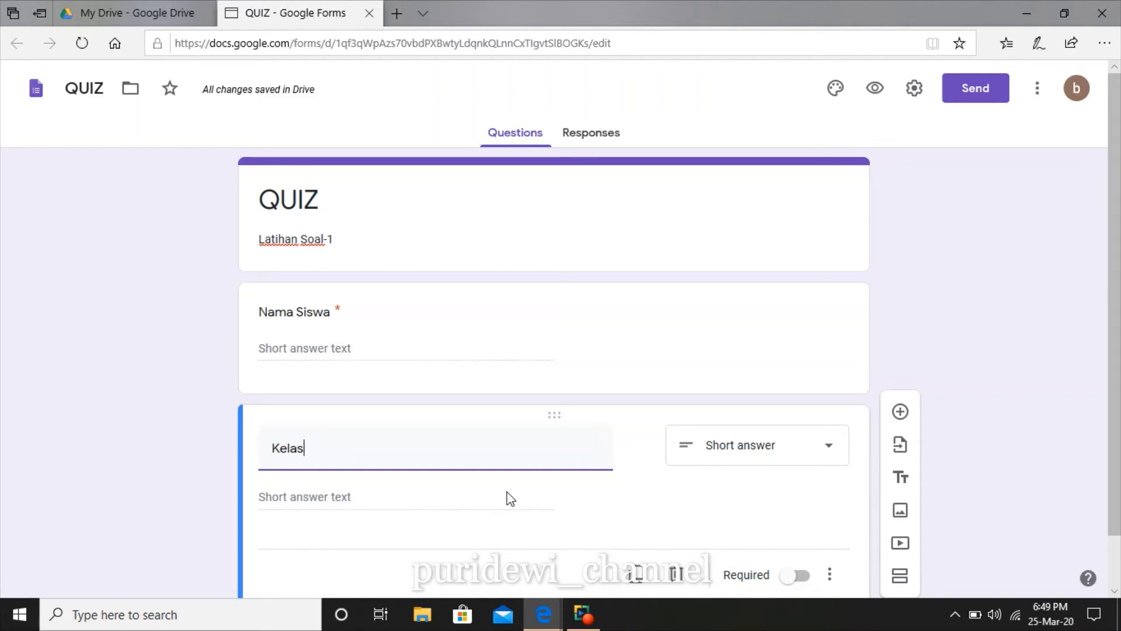
pyautogui.scroll(-1, 510, 497)
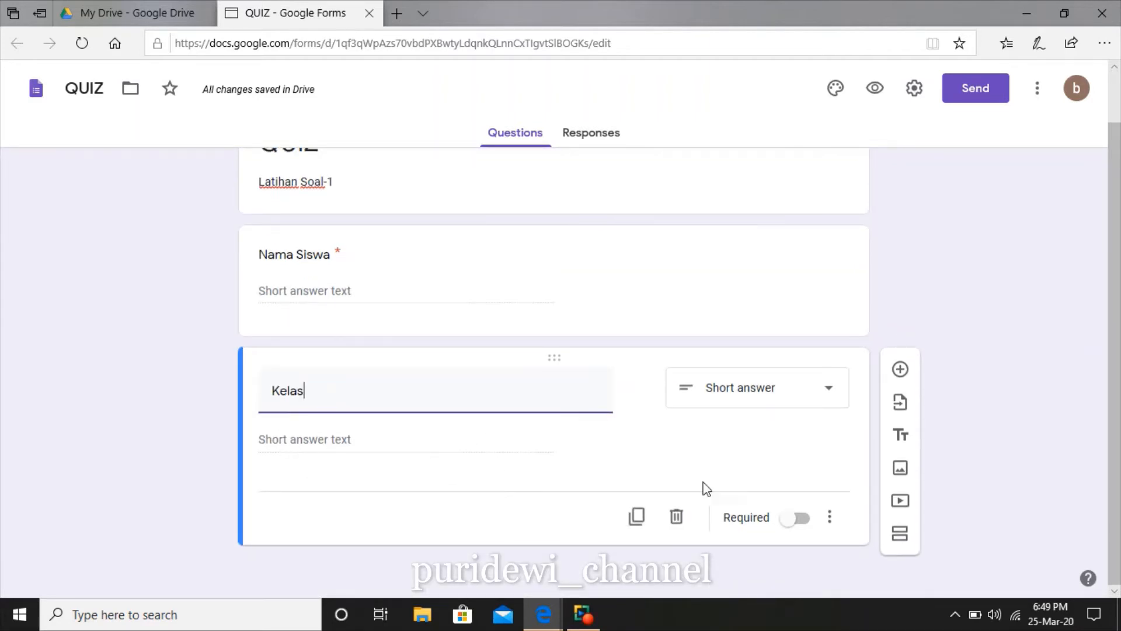
pyautogui.click(790, 522)
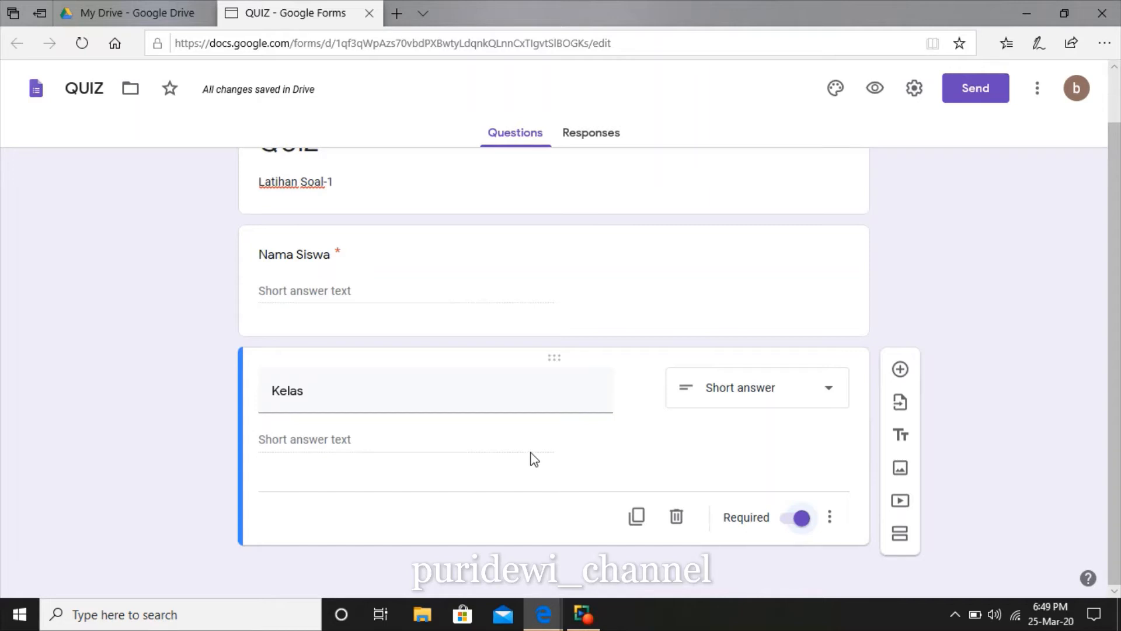
# - Add a third question below "Kelas" with the title "Jawaban 1"
pyautogui.click(900, 370)
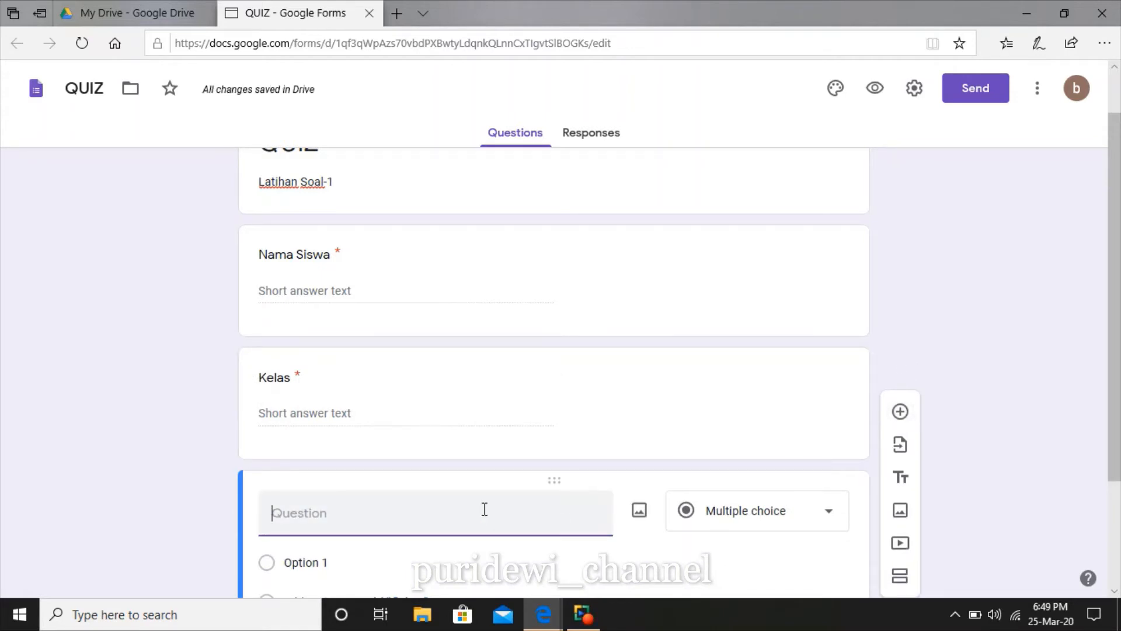
pyautogui.write('Ja')
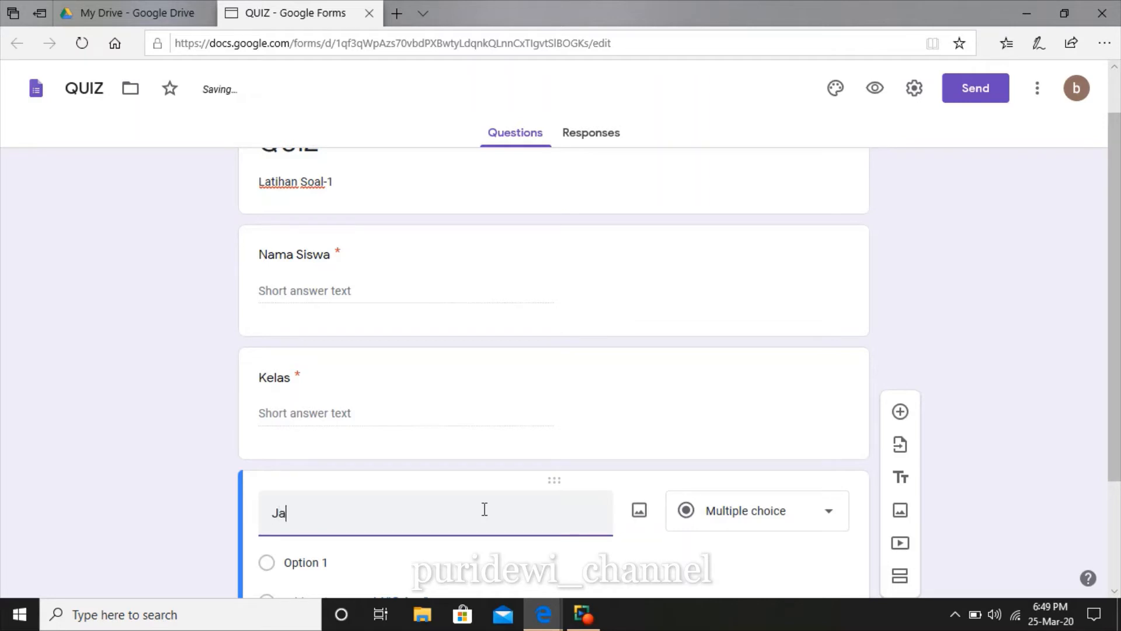
pyautogui.write('waban 1')
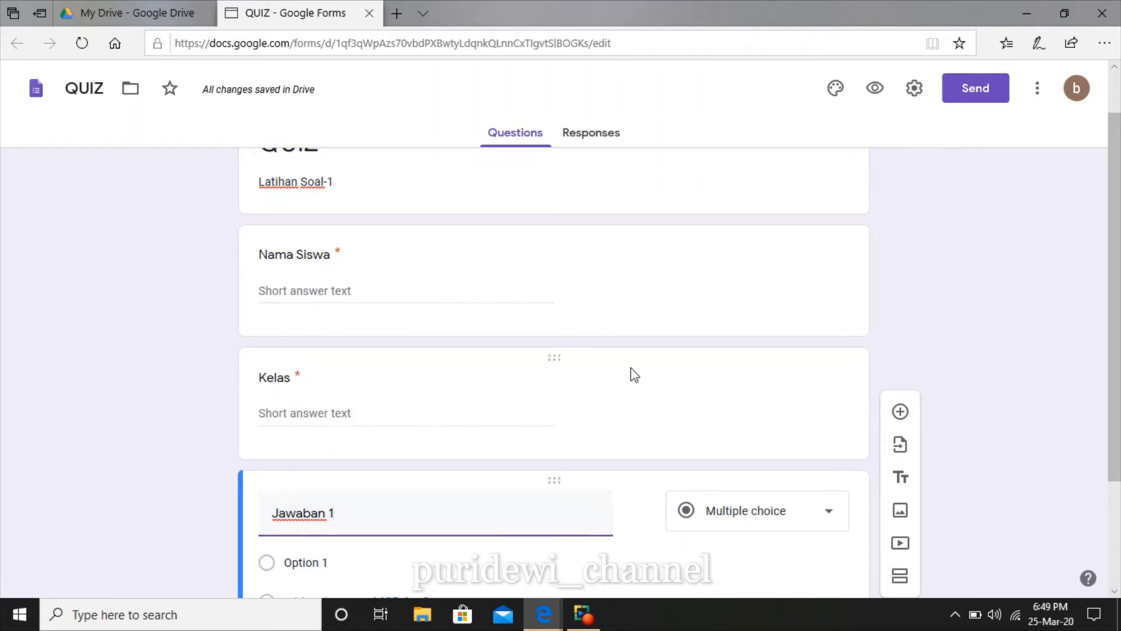
# - Replace the third question's title with "Warna Bendera Kebangsaan Negara Indonesia"
pyautogui.scroll(-3, 631, 367)
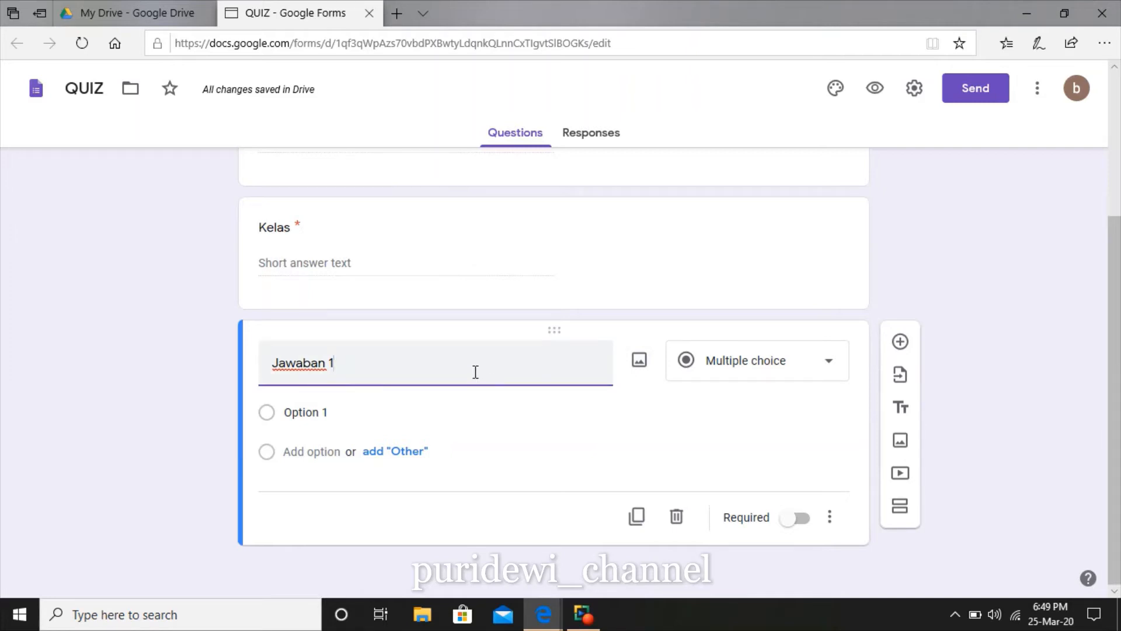
pyautogui.press('BackSpace')
pyautogui.press('BackSpace')
pyautogui.press('BackSpace')
pyautogui.press('BackSpace')
pyautogui.press('BackSpace')
pyautogui.press('BackSpace')
pyautogui.press('BackSpace')
pyautogui.press('BackSpace')
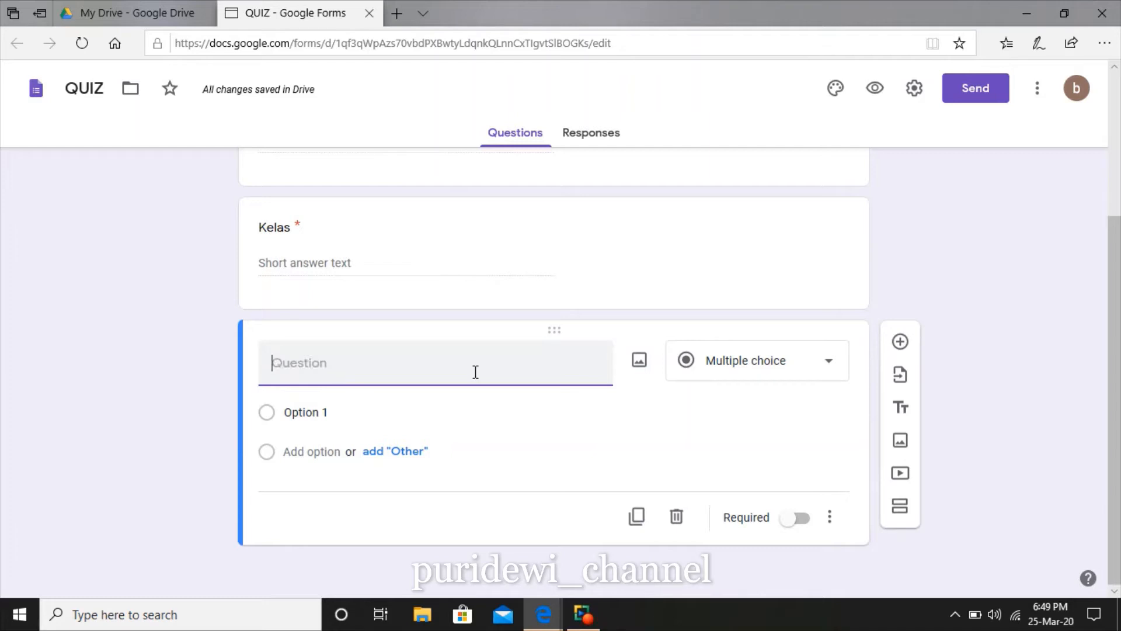
pyautogui.write('Wa')
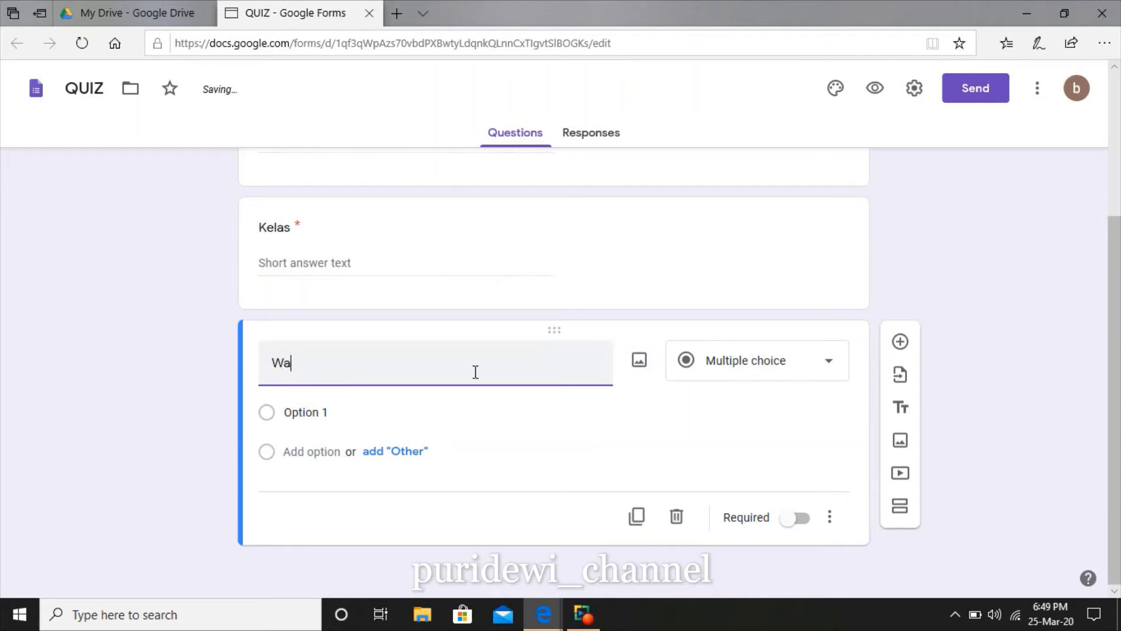
pyautogui.write('rna Bendar')
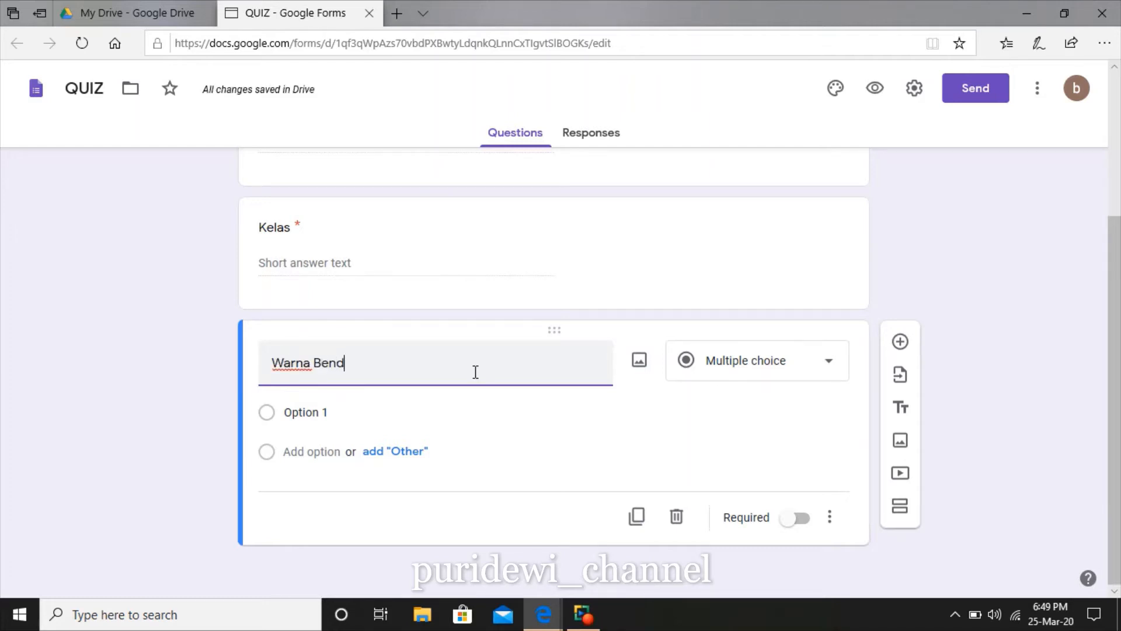
pyautogui.press('BackSpace')
pyautogui.press('BackSpace')
pyautogui.write('era Kebangan')
pyautogui.press('BackSpace')
pyautogui.press('BackSpace')
pyautogui.write('saan Negera')
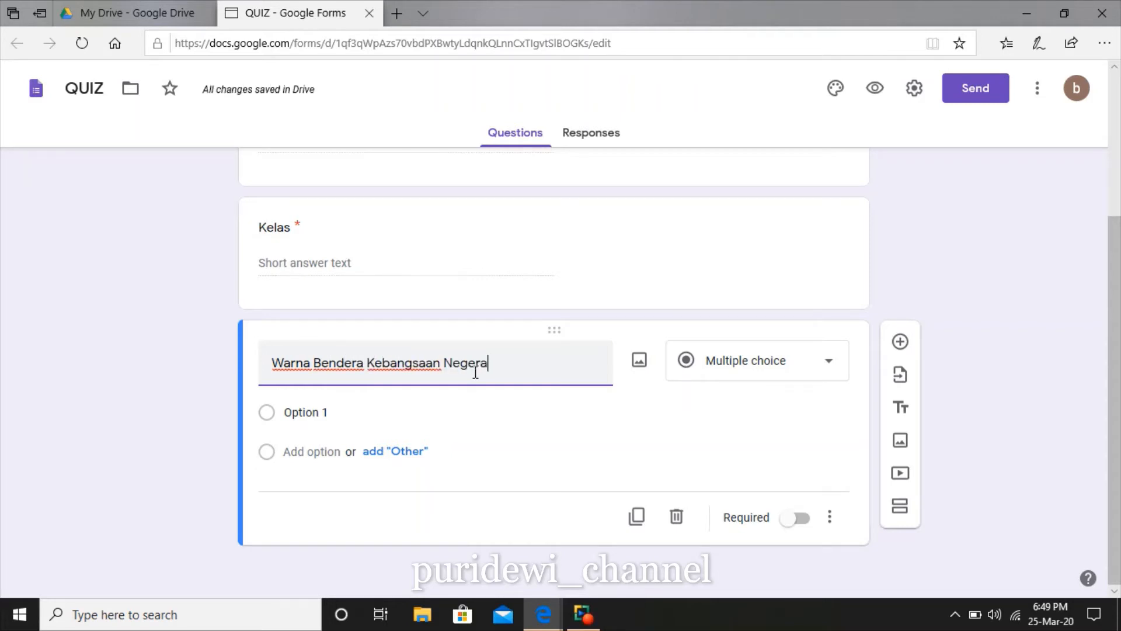
pyautogui.press('BackSpace')
pyautogui.press('BackSpace')
pyautogui.press('BackSpace')
pyautogui.write('ara In')
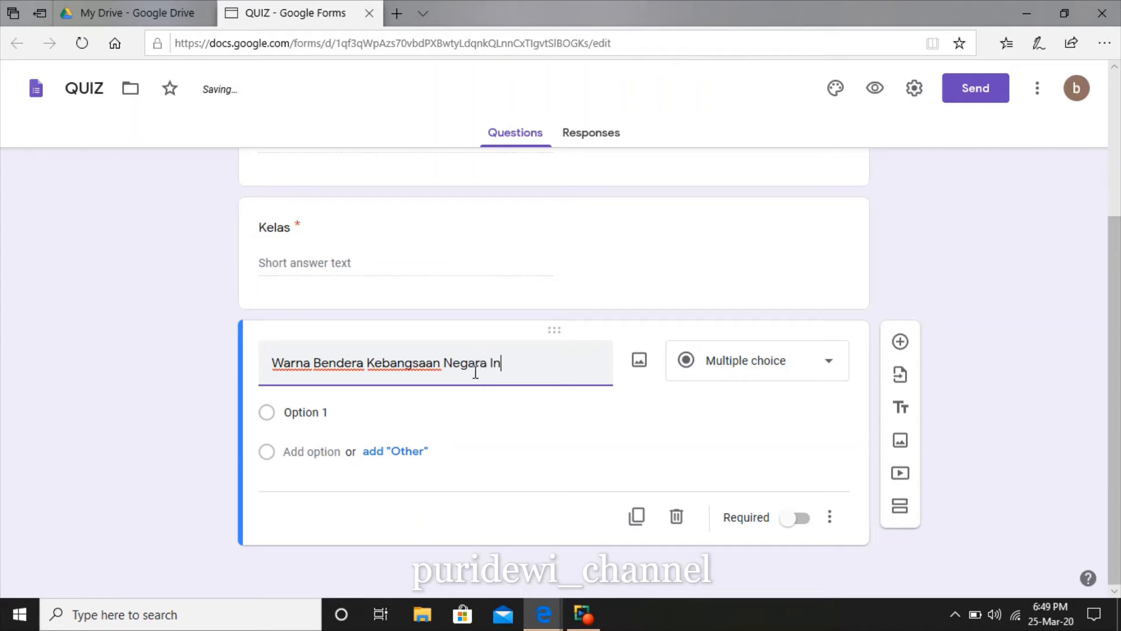
pyautogui.write('donesia')
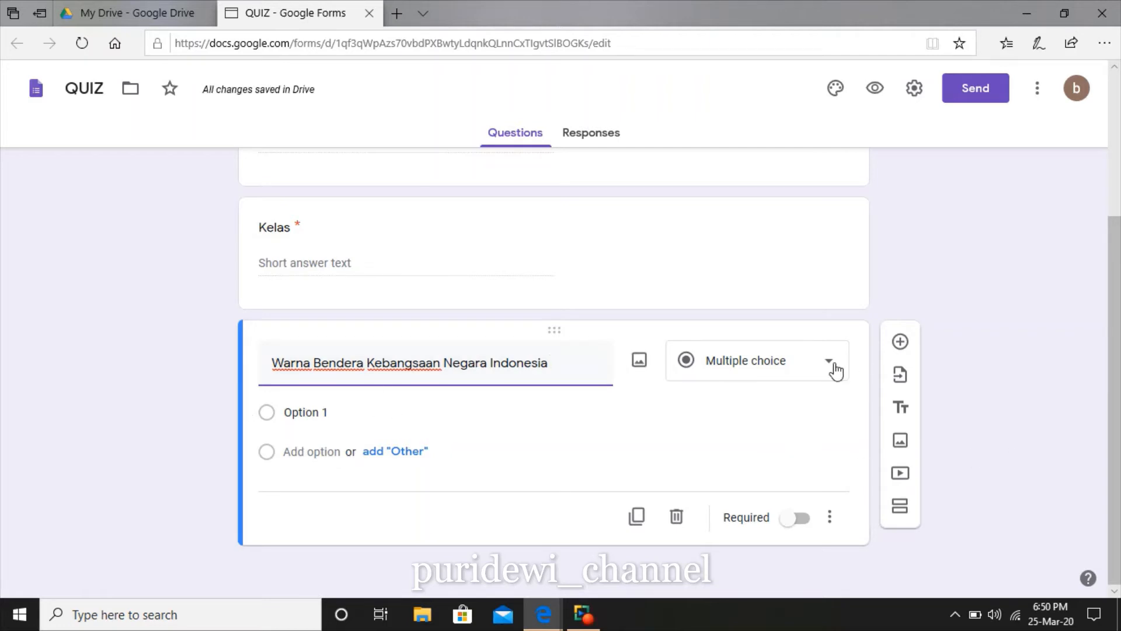
# - Enter "Merah - Putih" and "Biru - Putih" as the first two answer options of the flag colour question
pyautogui.click(321, 414)
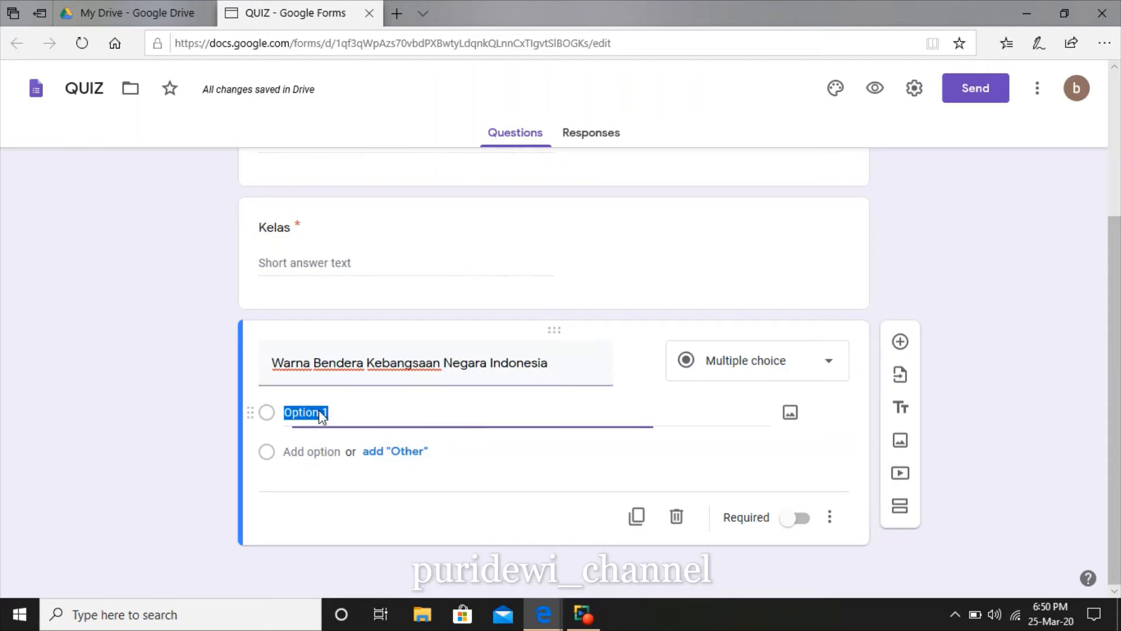
pyautogui.write('Merah')
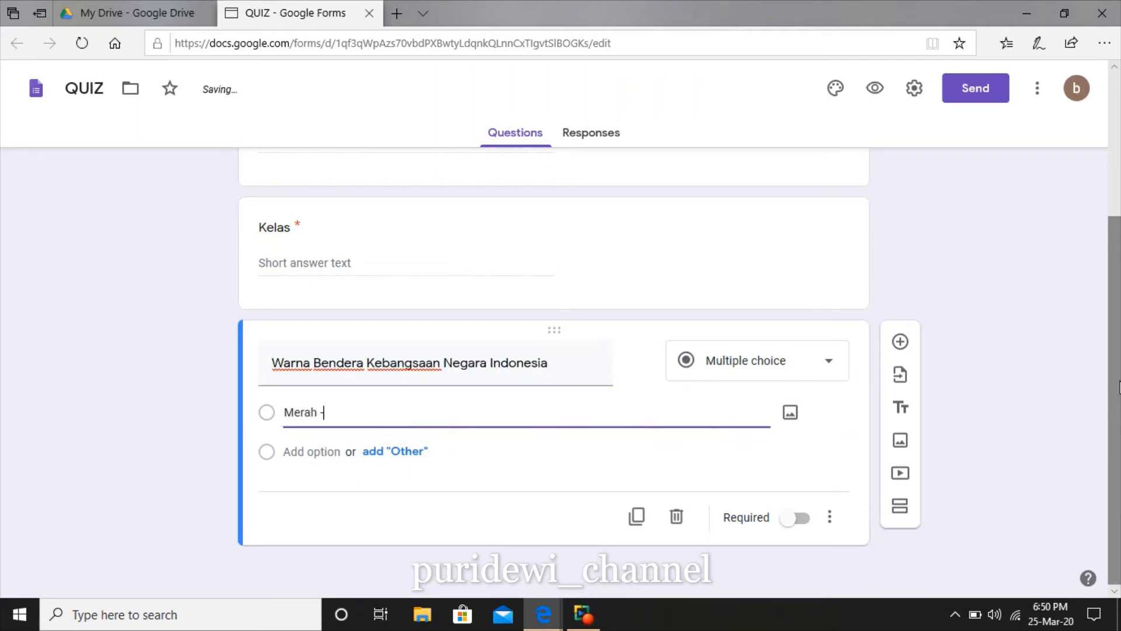
pyautogui.write(' - Putih')
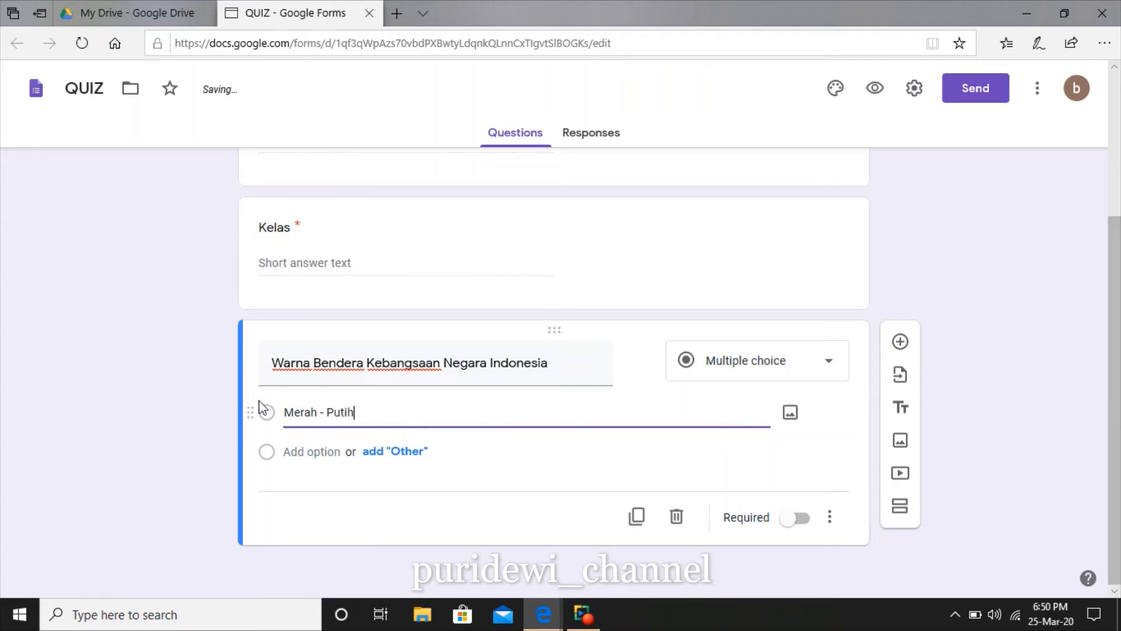
pyautogui.click(299, 453)
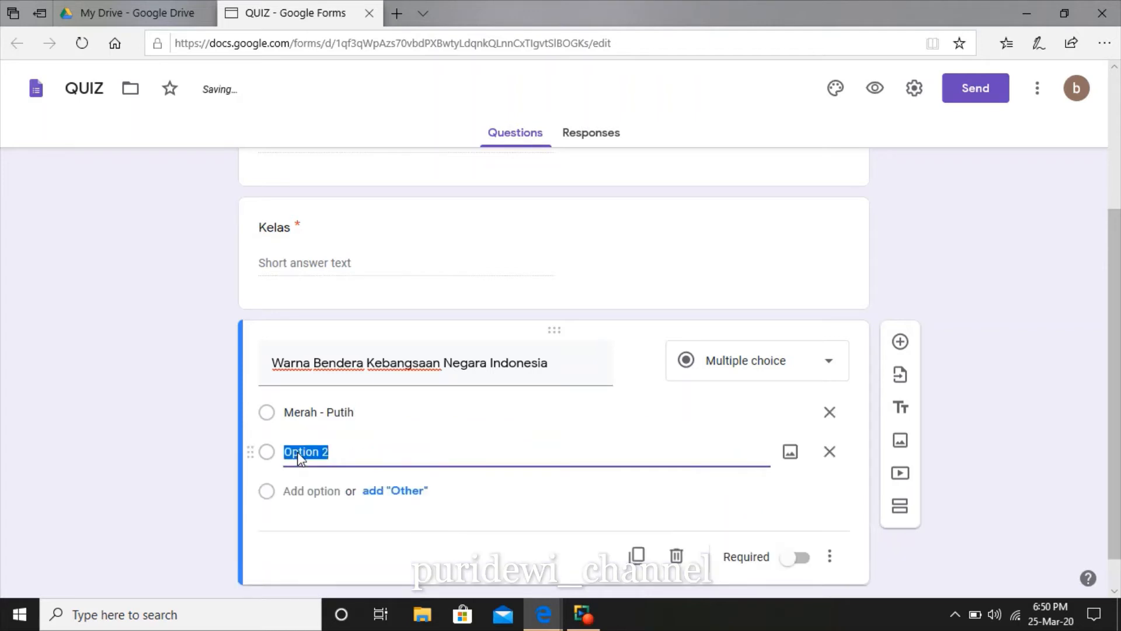
pyautogui.write('Biru - PUtih')
pyautogui.press('BackSpace')
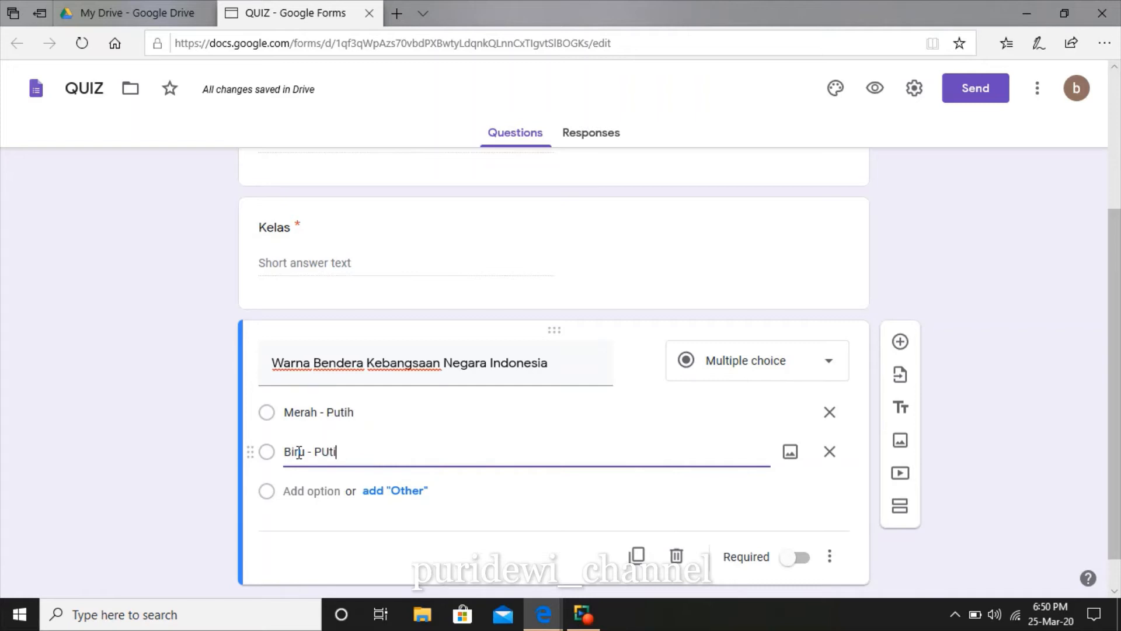
pyautogui.press('BackSpace')
pyautogui.write('uti')
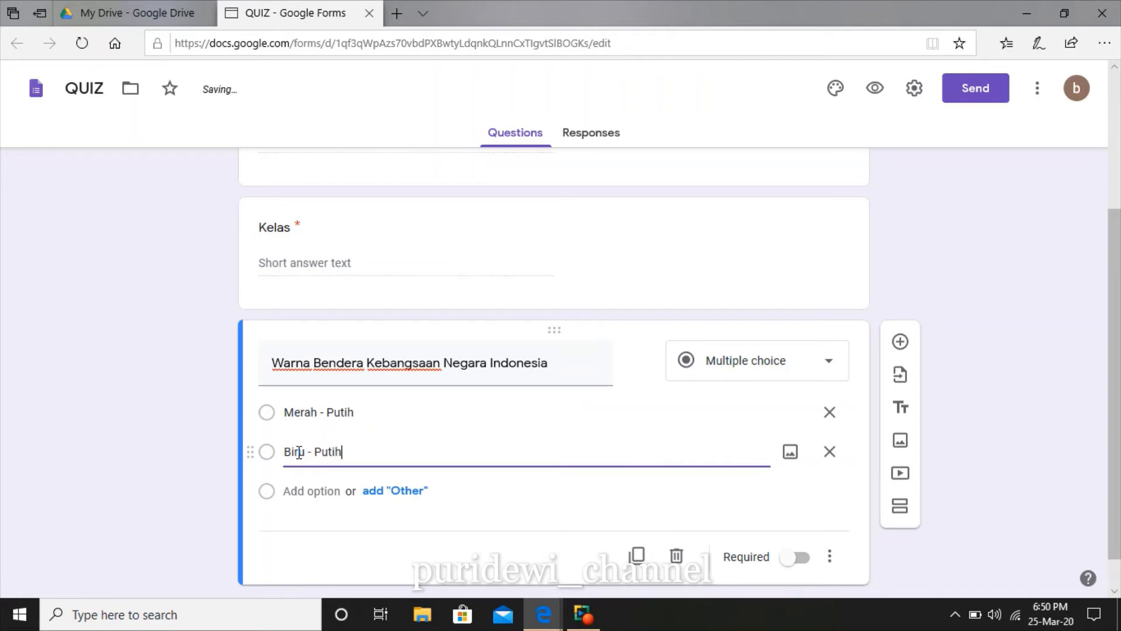
pyautogui.write('h')
# - Add "Putih - Merah" and "Biru - Merah" as the third and fourth answer options of the flag colour question
pyautogui.click(307, 495)
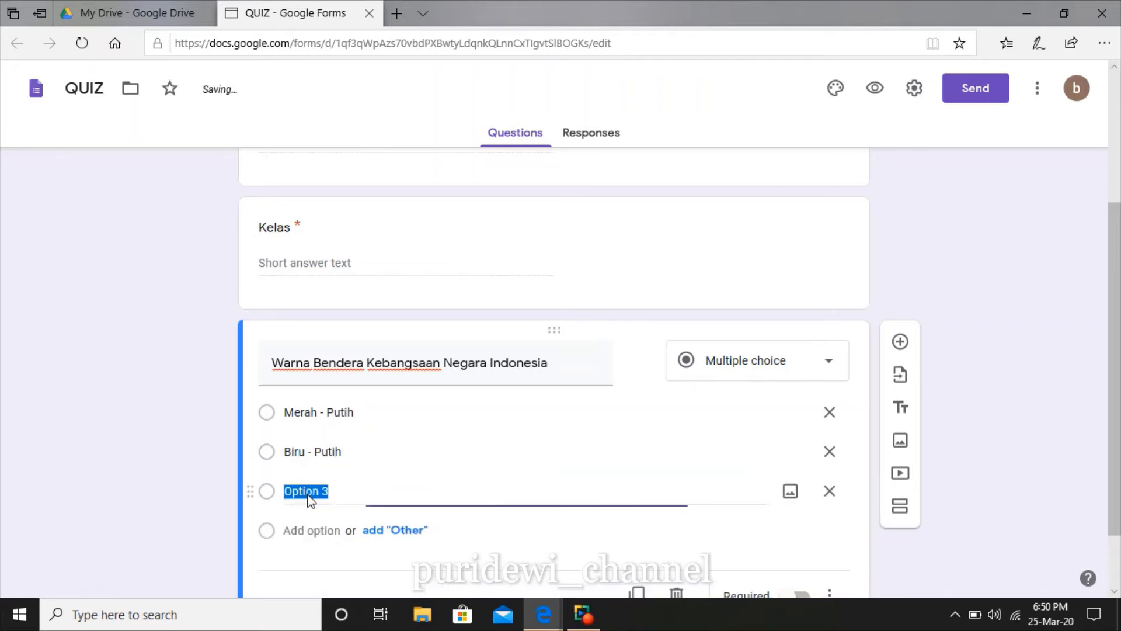
pyautogui.write('Putih - Merah')
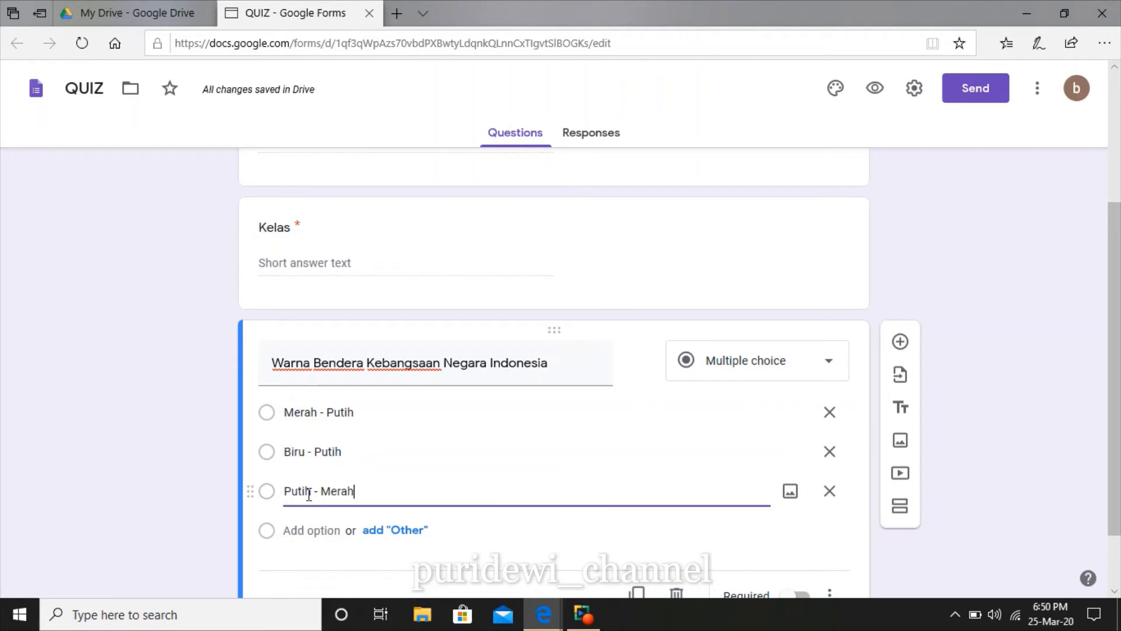
pyautogui.click(296, 535)
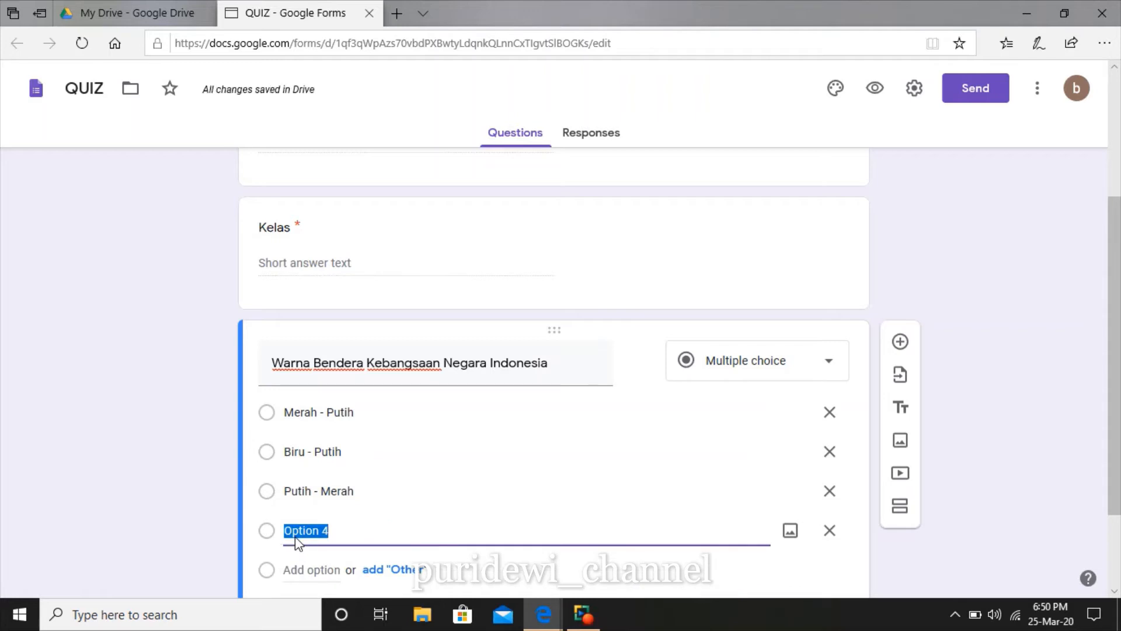
pyautogui.write('Biru - Merah')
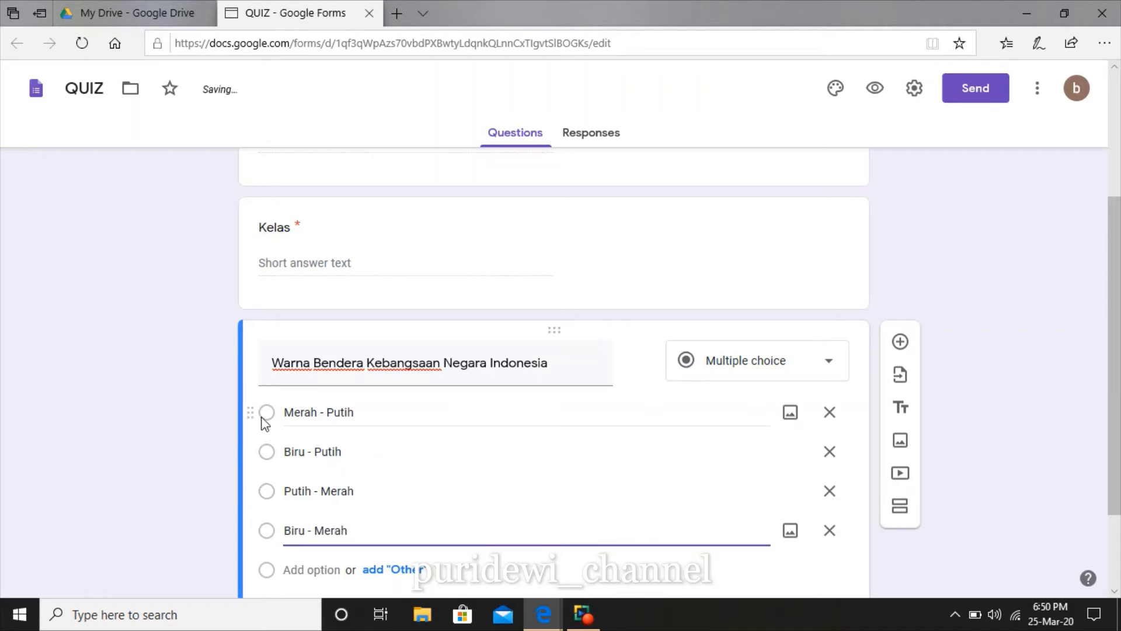
# - Try lettering the flag question's answer options by prefixing "Merah - Putih" with "A."
pyautogui.click(290, 415)
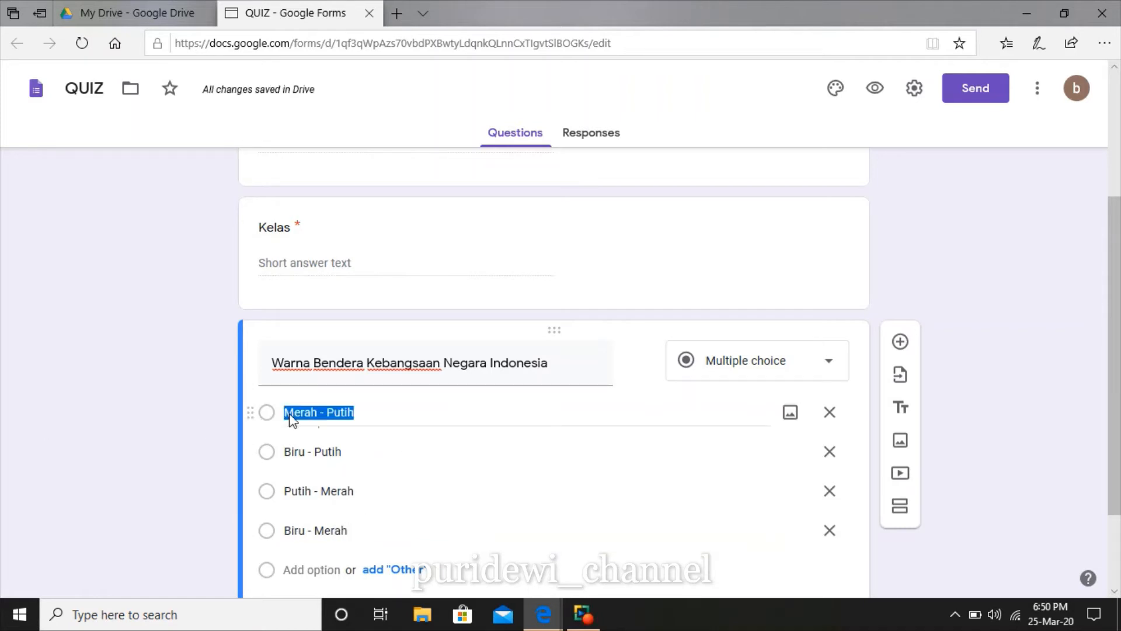
pyautogui.click(291, 416)
pyautogui.write('A.')
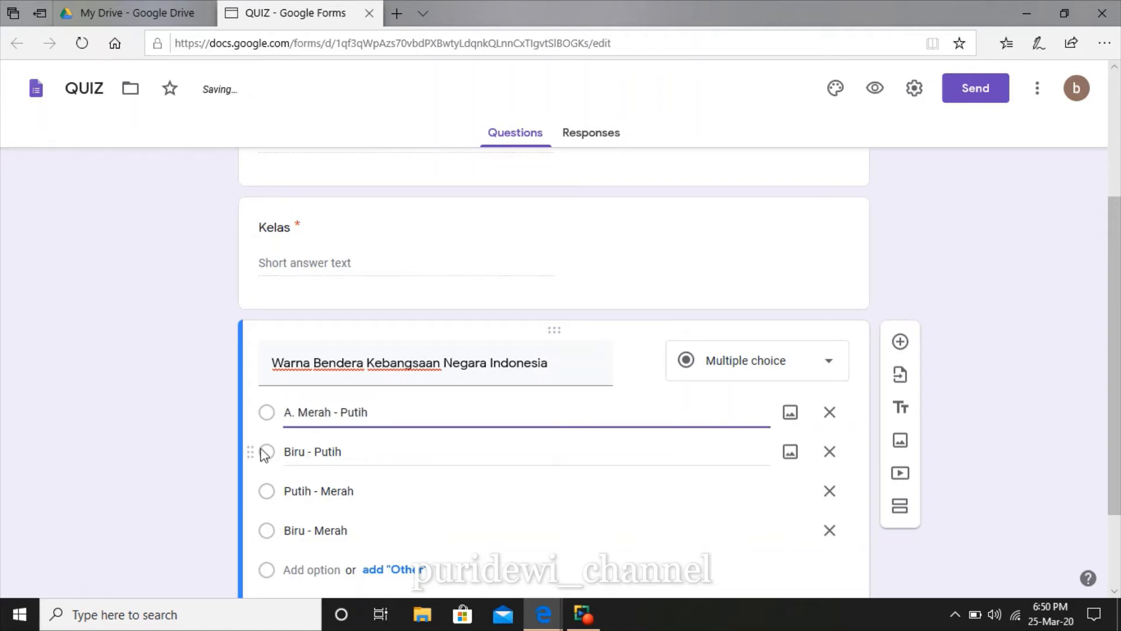
pyautogui.click(288, 456)
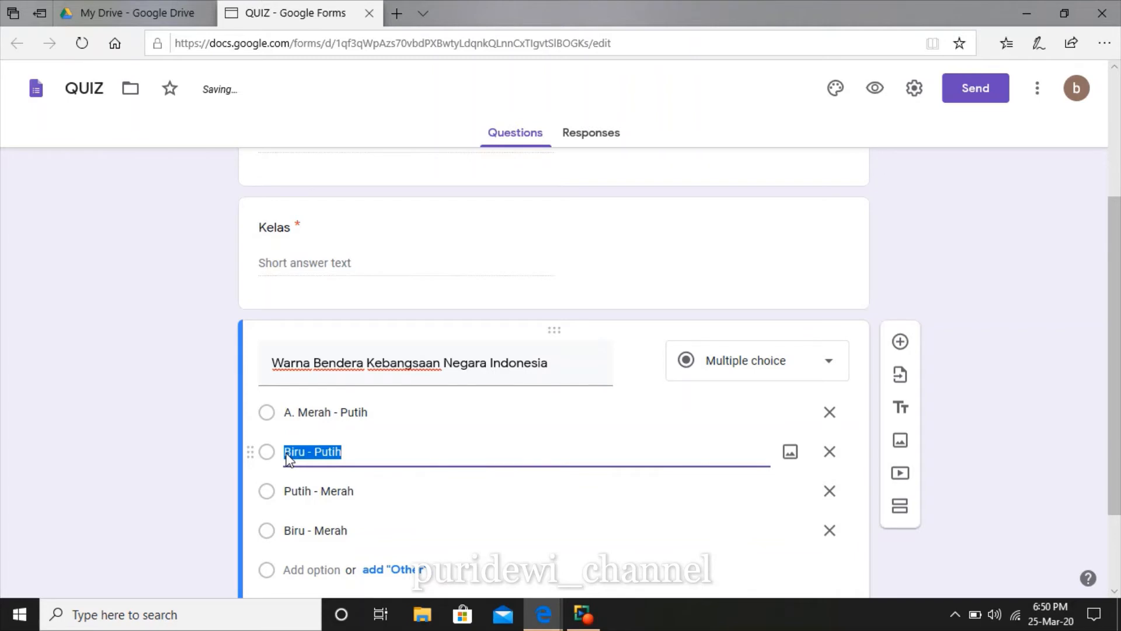
pyautogui.click(372, 450)
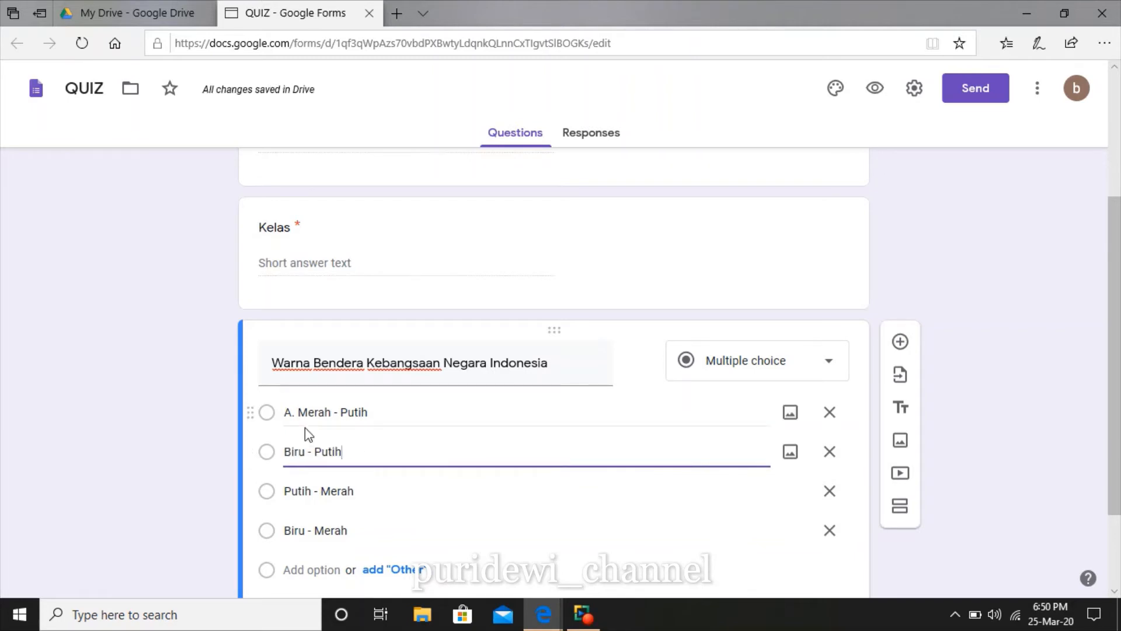
# - Remove the "A." prefix from the flag question's first answer option
pyautogui.click(302, 415)
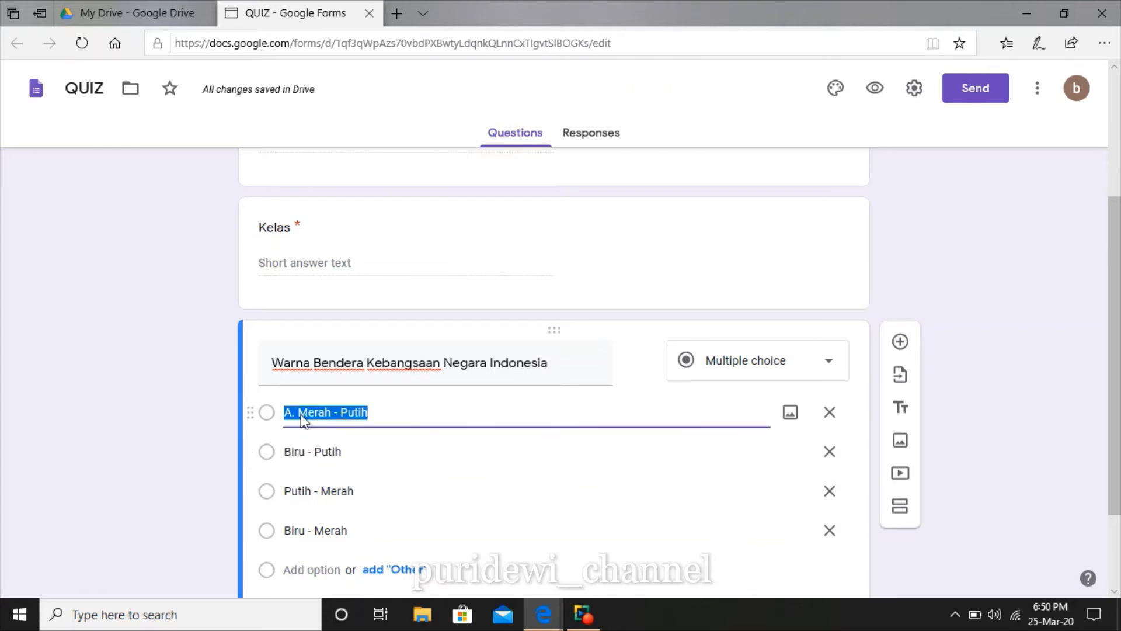
pyautogui.press('Home')
pyautogui.press('Delete')
pyautogui.press('Delete')
pyautogui.press('Delete')
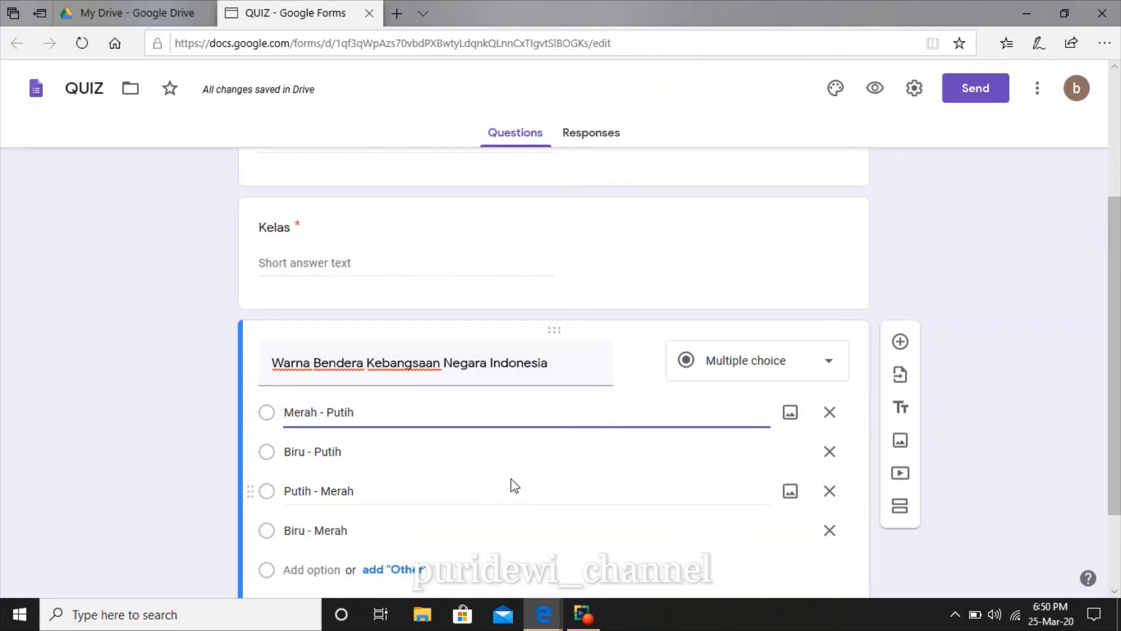
# - Make the flag colour question required and look over its additional options without choosing any
pyautogui.scroll(-2, 496, 520)
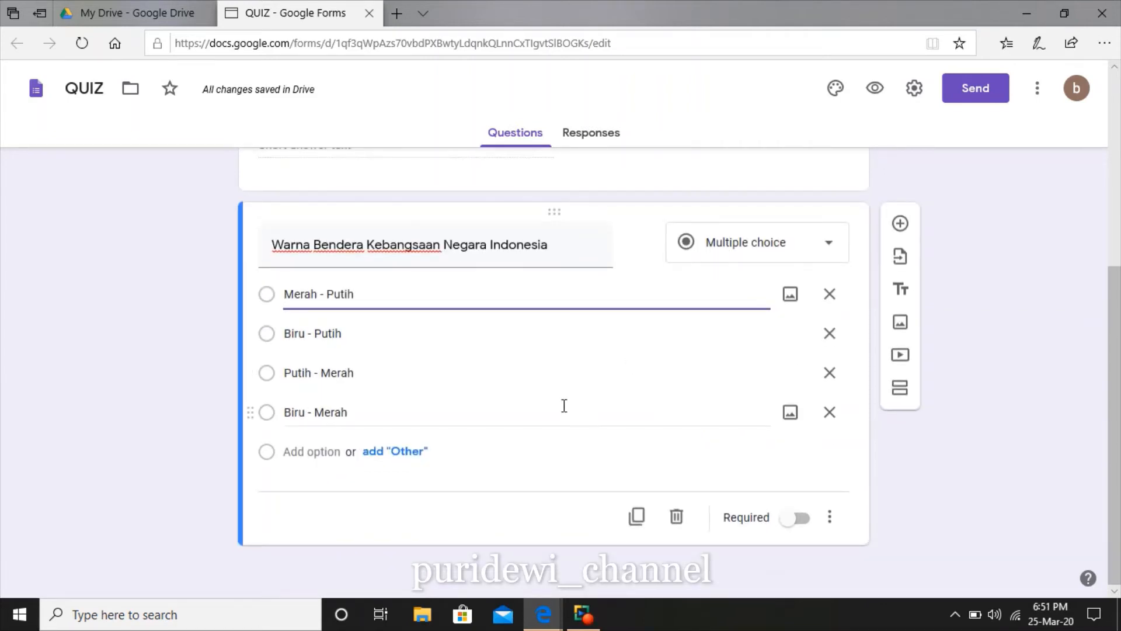
pyautogui.click(790, 522)
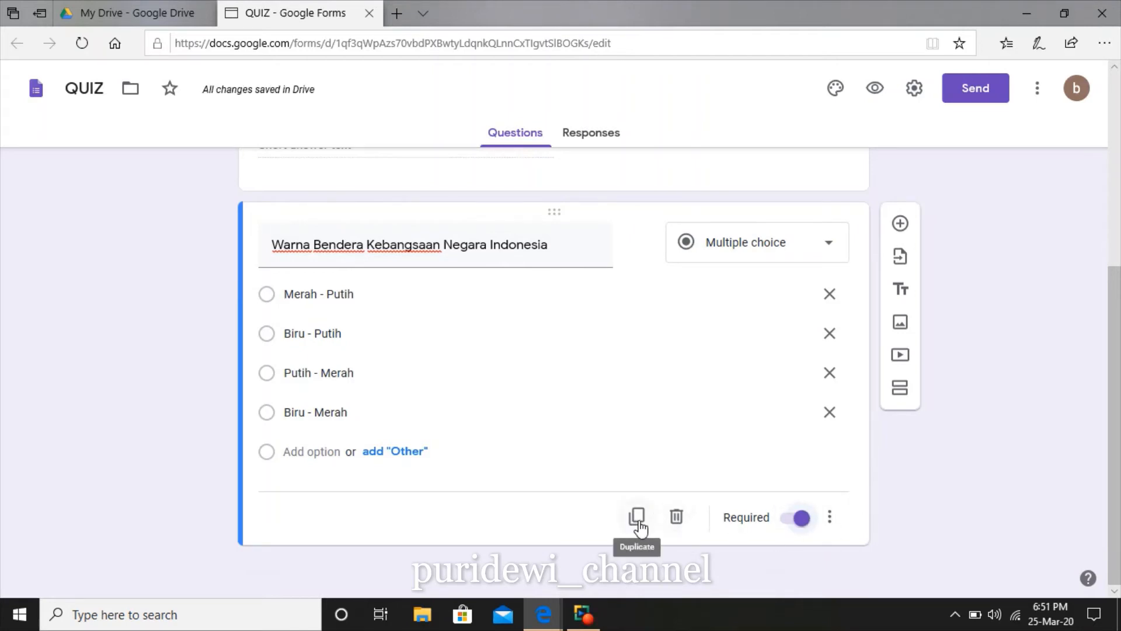
pyautogui.click(346, 413)
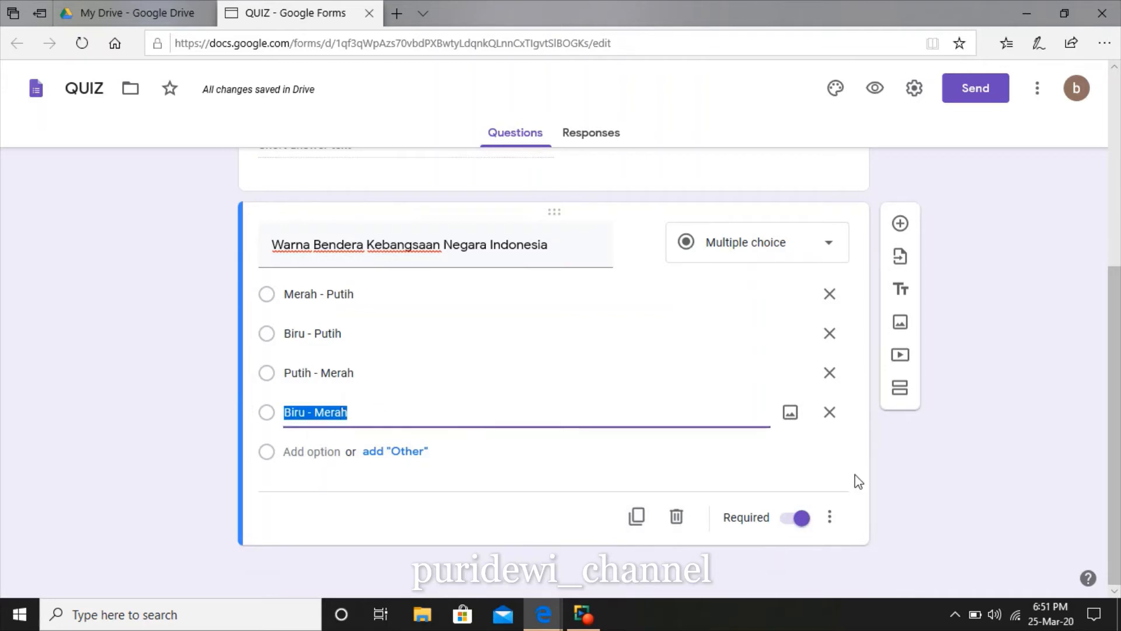
pyautogui.click(830, 517)
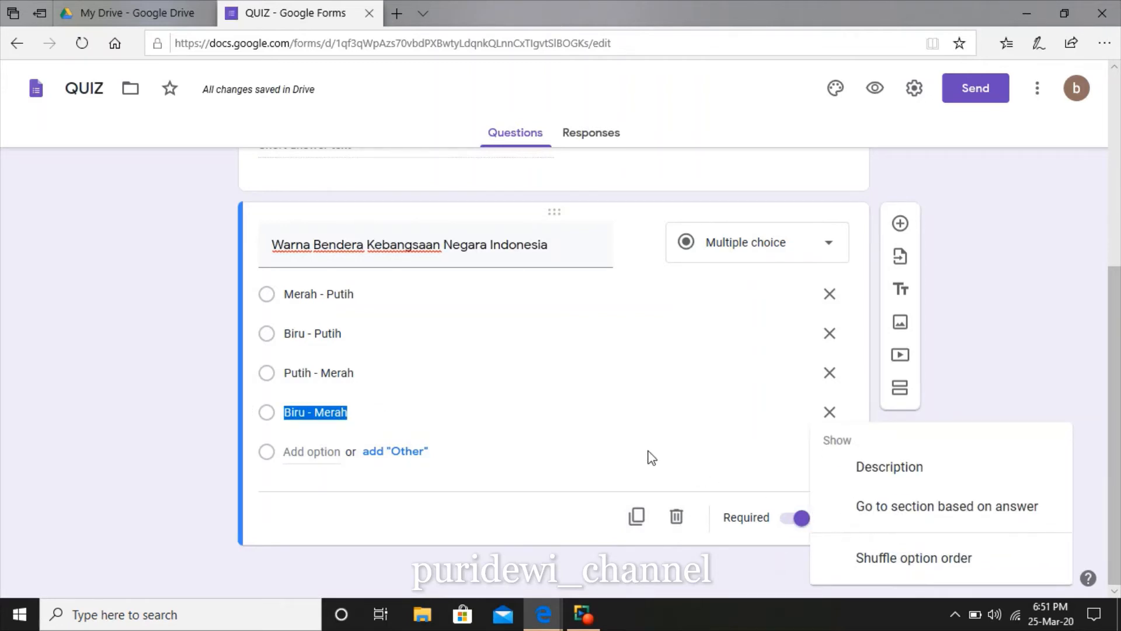
pyautogui.click(626, 448)
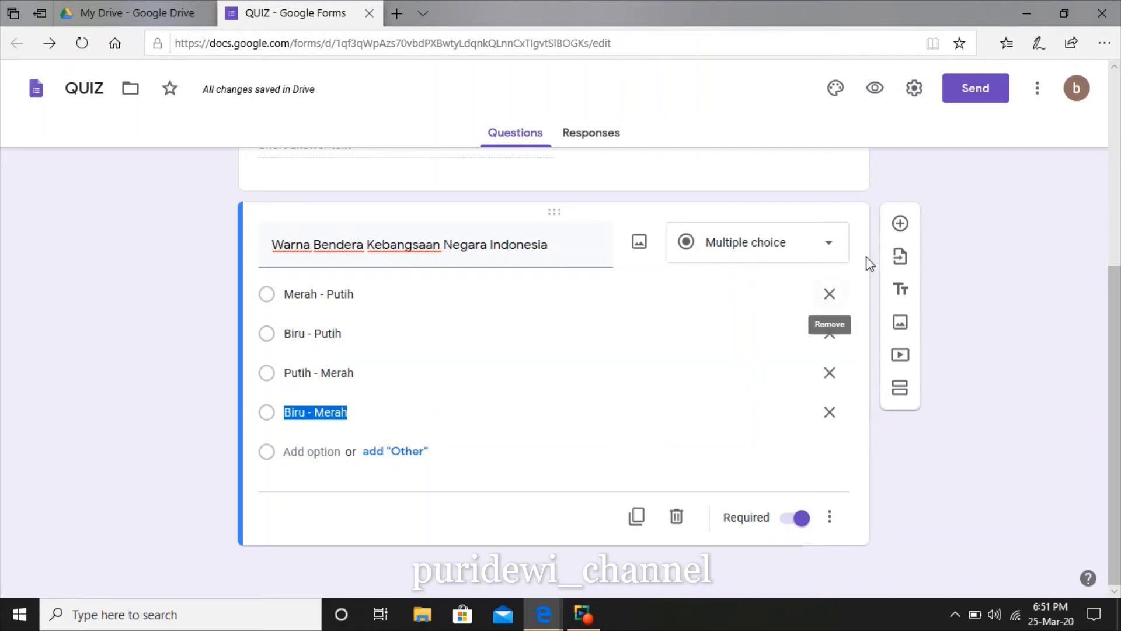
# - Add a fourth question below the flag colour question with the title "Lagu Kebangsaan Negara Indonesia"
pyautogui.click(901, 224)
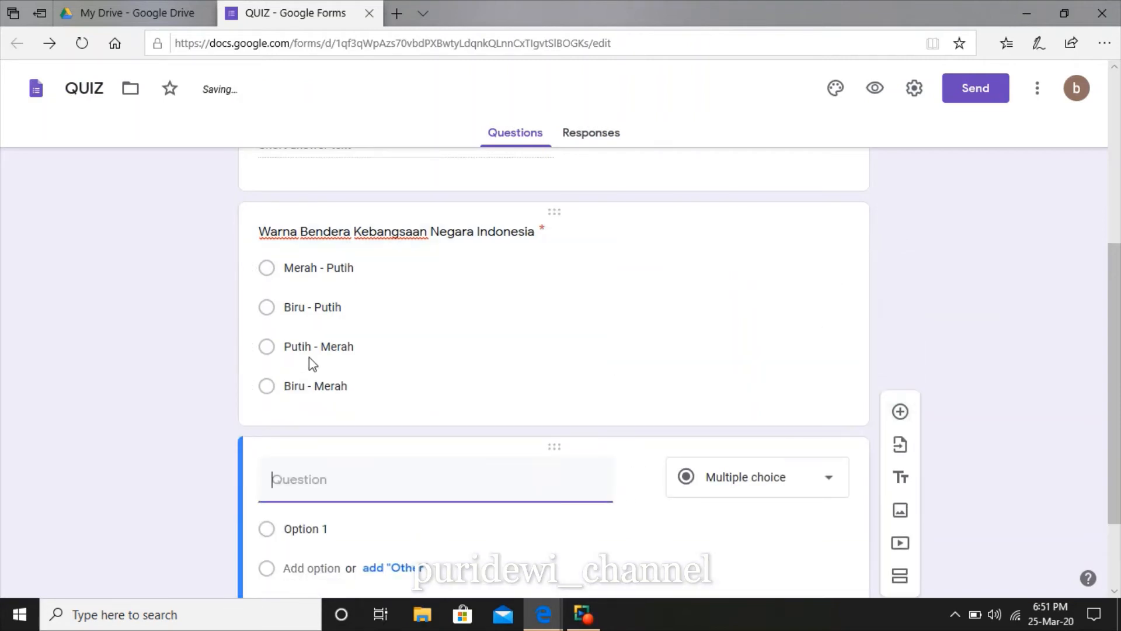
pyautogui.click(376, 345)
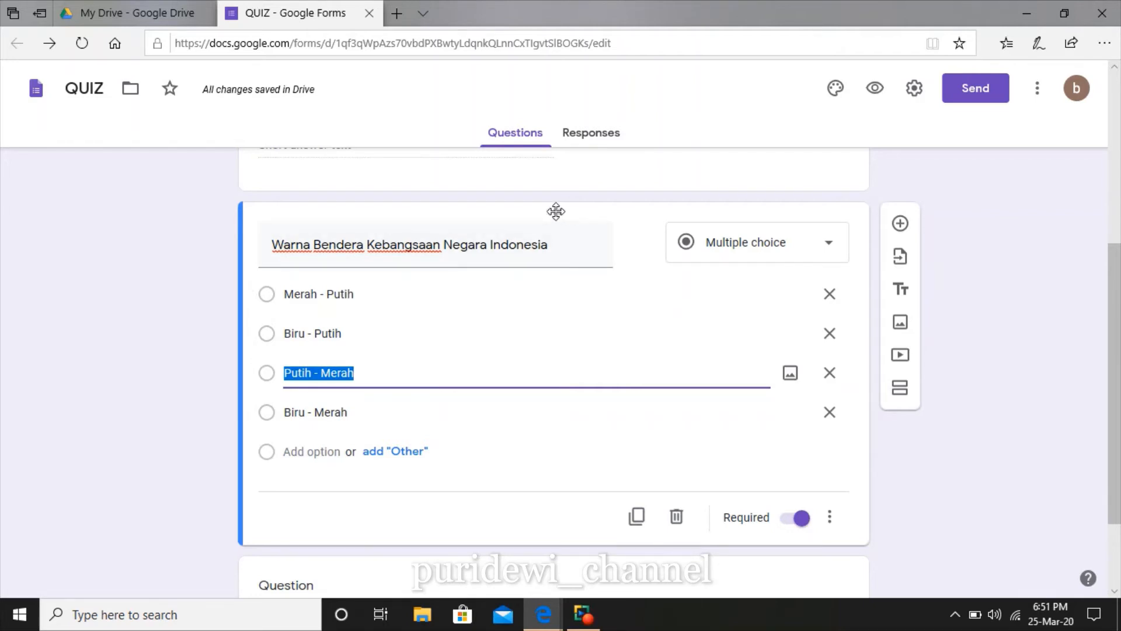
pyautogui.scroll(-2, 769, 426)
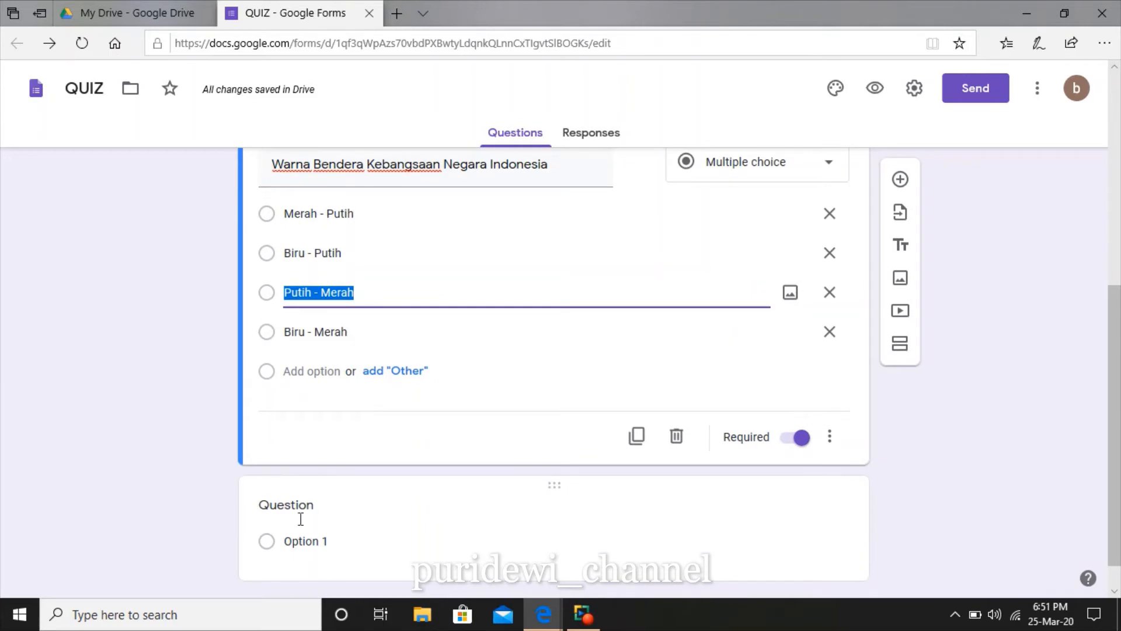
pyautogui.click(299, 512)
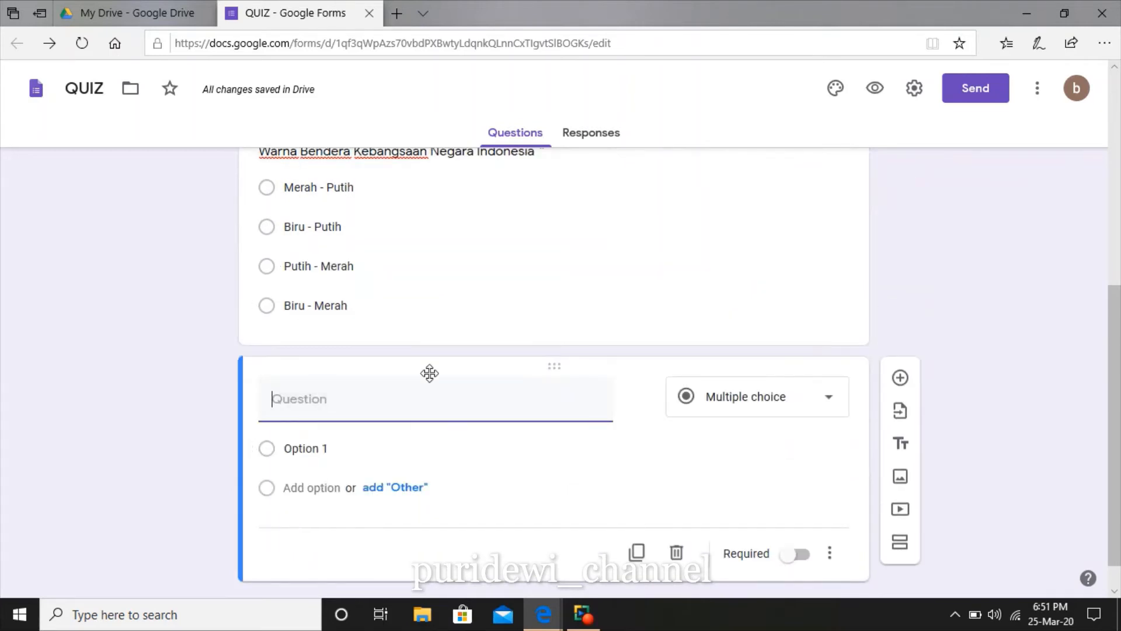
pyautogui.write('Lagu Keba')
pyautogui.write('ngg')
pyautogui.write('aan Indon')
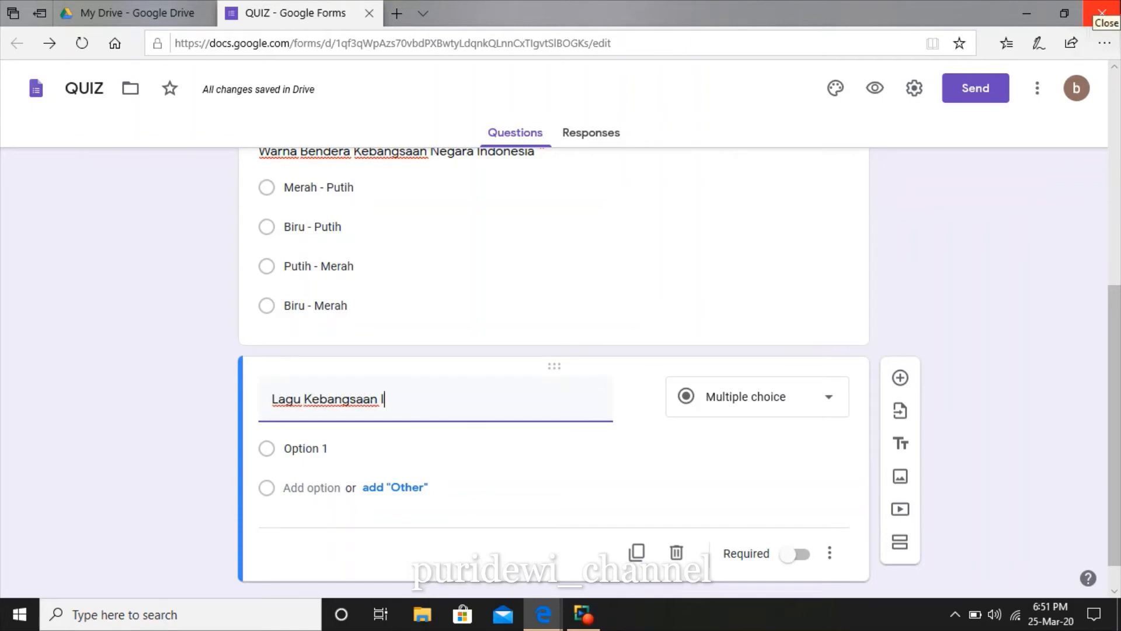
pyautogui.press('BackSpace')
pyautogui.press('BackSpace')
pyautogui.press('BackSpace')
pyautogui.press('BackSpace')
pyautogui.write('Negara Indonesia')
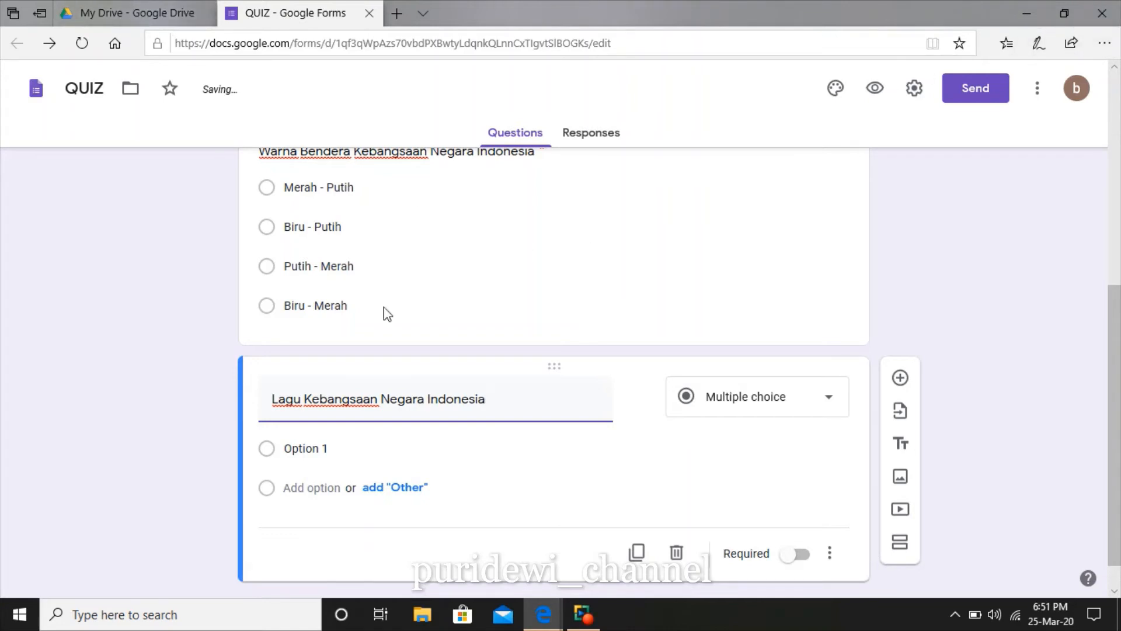
# - Give the national anthem question the options "Hari Merdeka", "Indonesia Raya" and "Tanah Pusaka", plus an unnamed fourth option
pyautogui.click(307, 450)
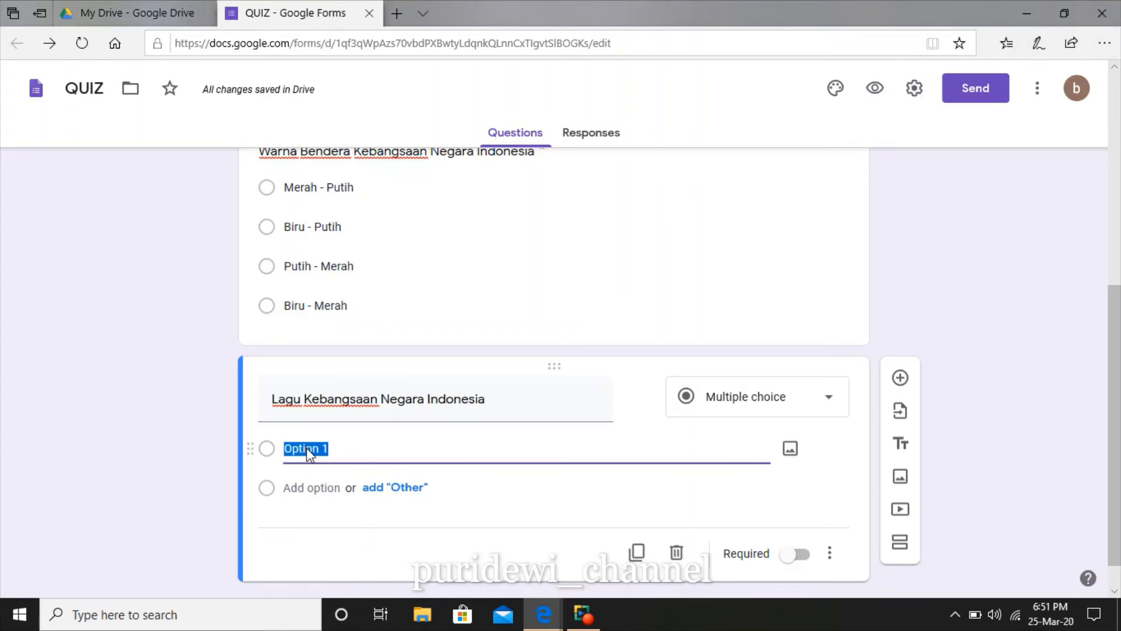
pyautogui.write('Hari Merdeka')
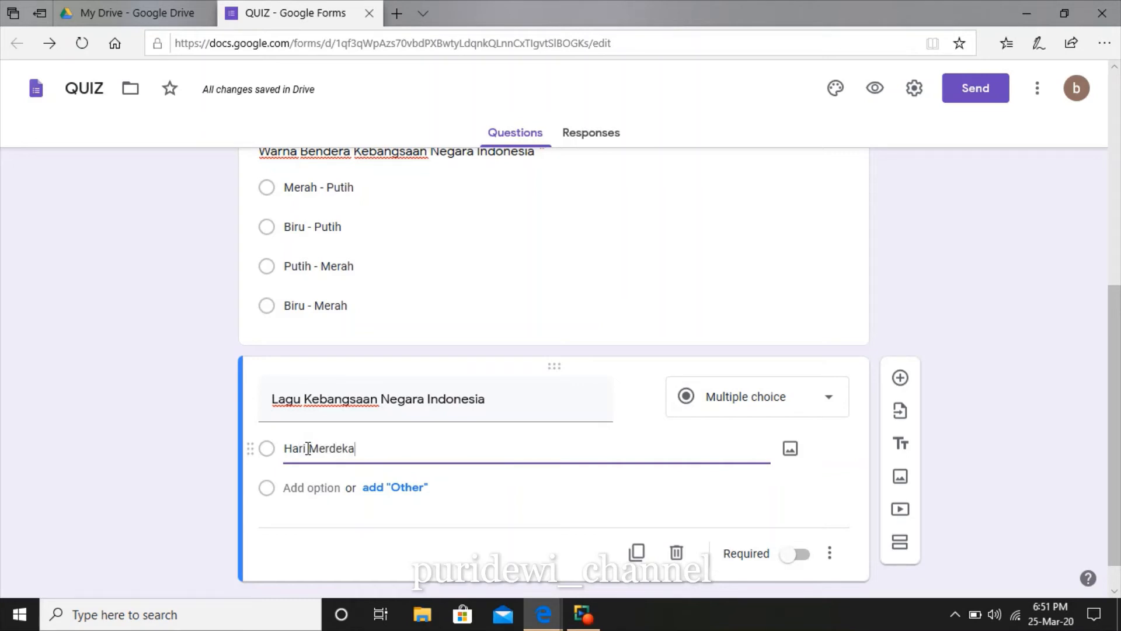
pyautogui.click(310, 486)
pyautogui.write('Indines')
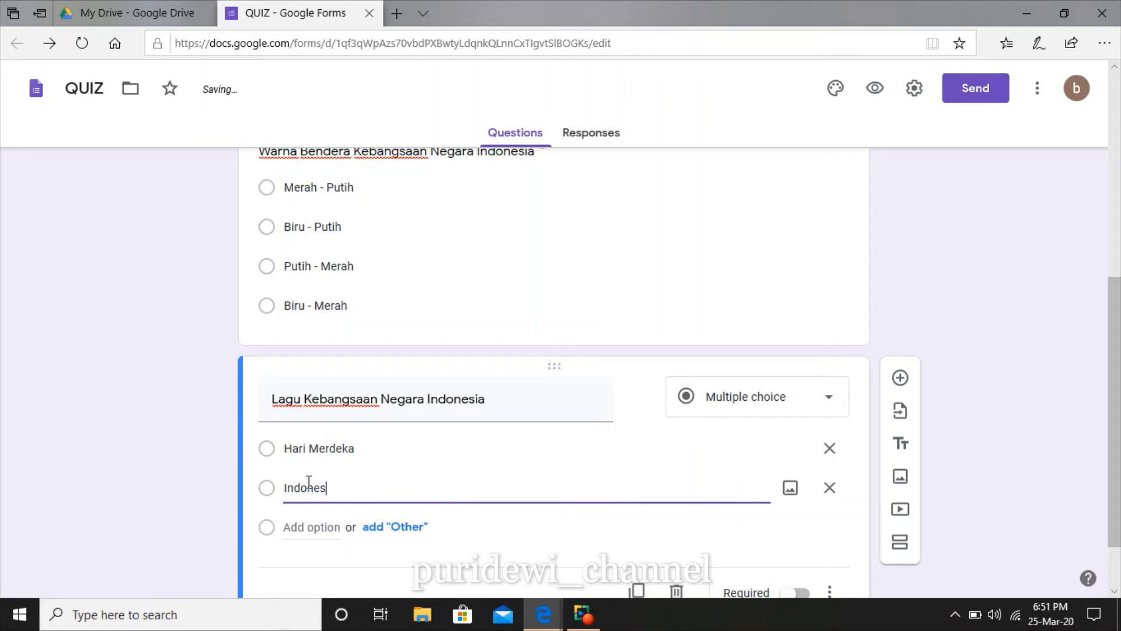
pyautogui.write('ia Raya')
pyautogui.click(322, 528)
pyautogui.write('Tanah Pus')
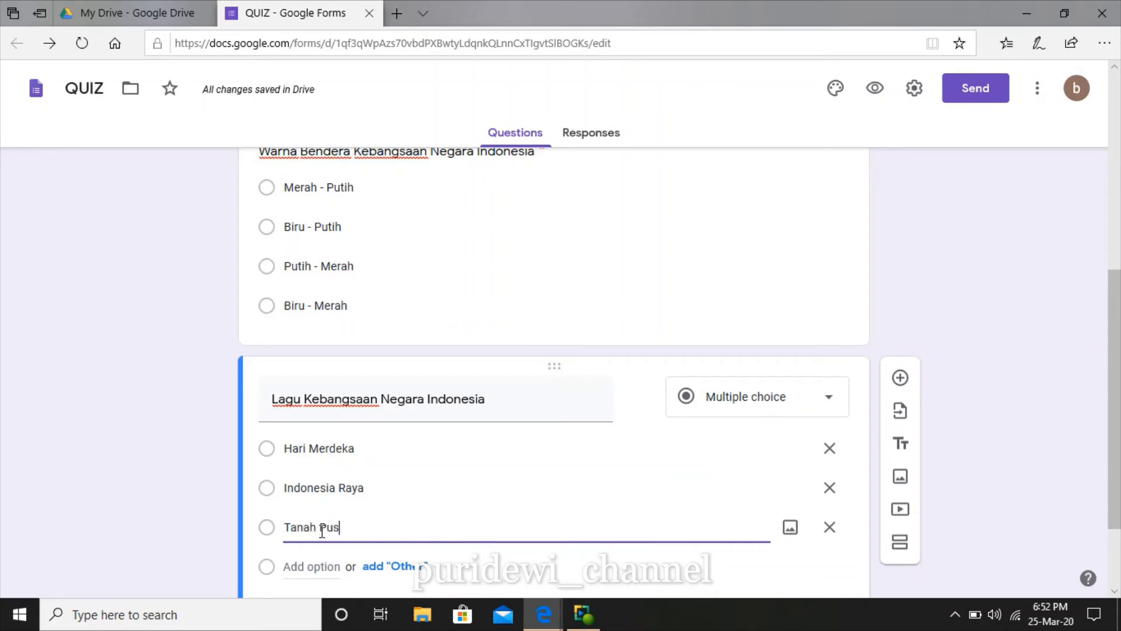
pyautogui.write('aka')
pyautogui.click(315, 562)
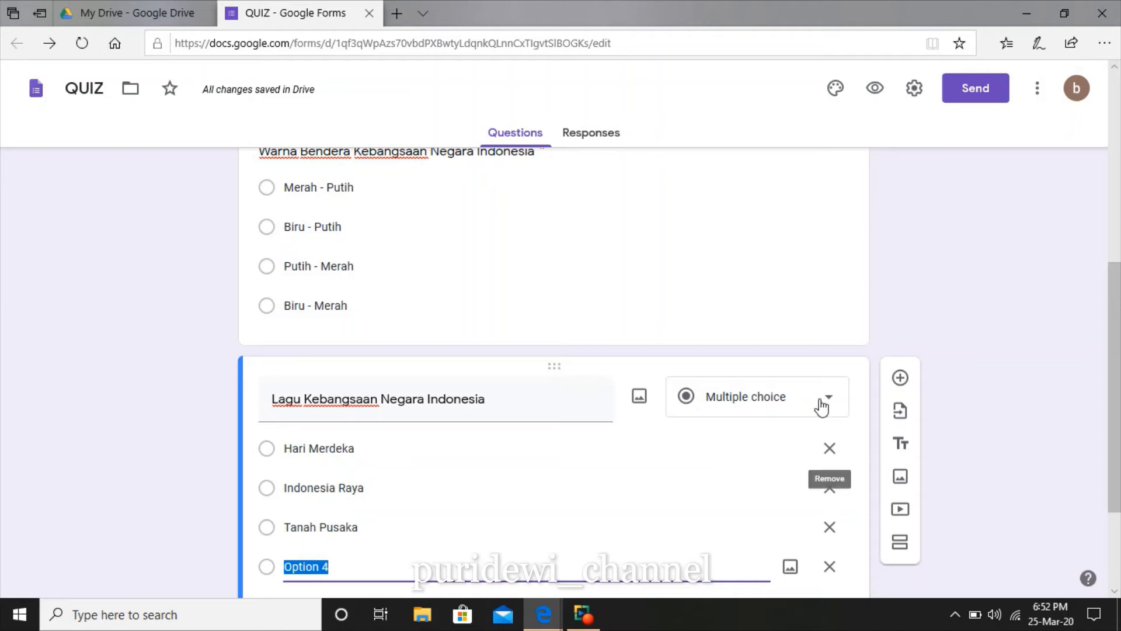
# - Change the national anthem question's type from multiple choice to short answer
pyautogui.click(831, 403)
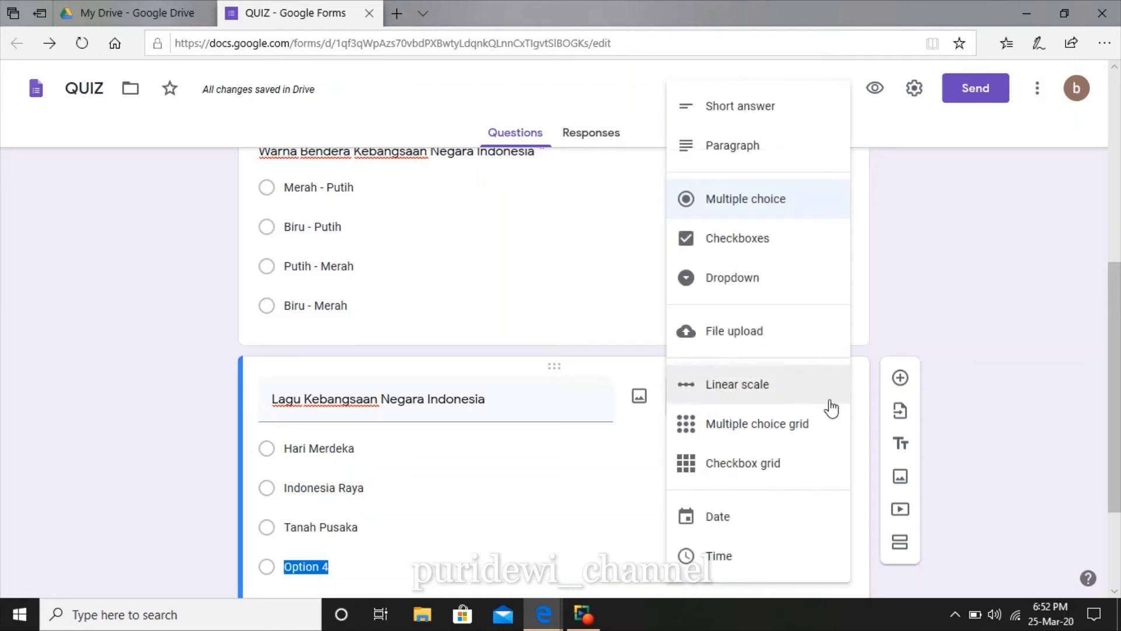
pyautogui.click(729, 113)
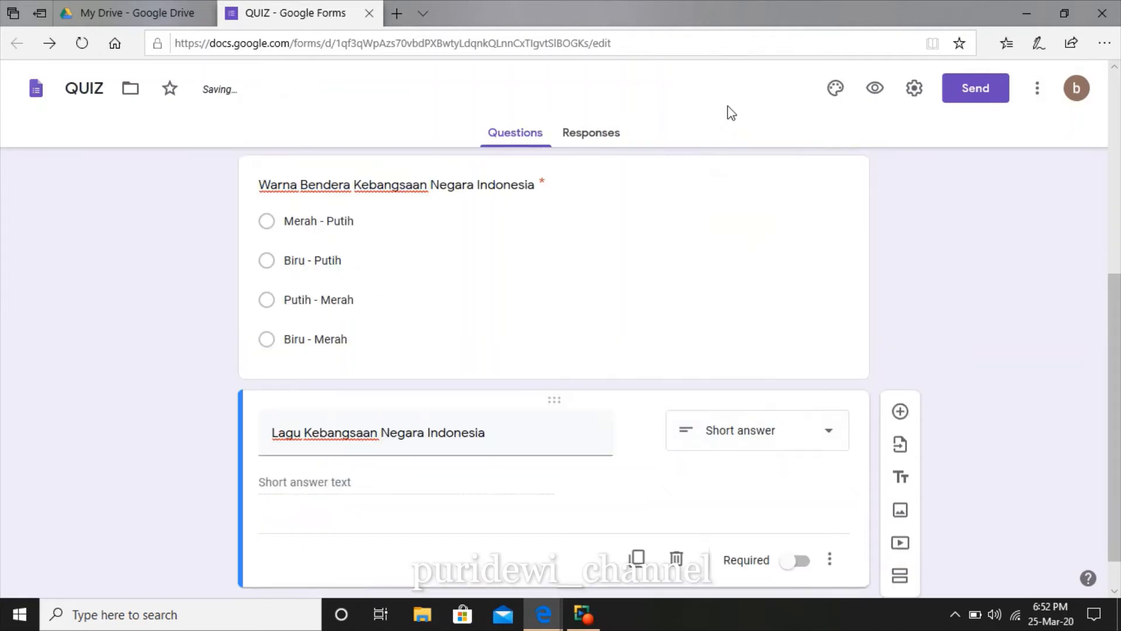
pyautogui.scroll(-1, 501, 517)
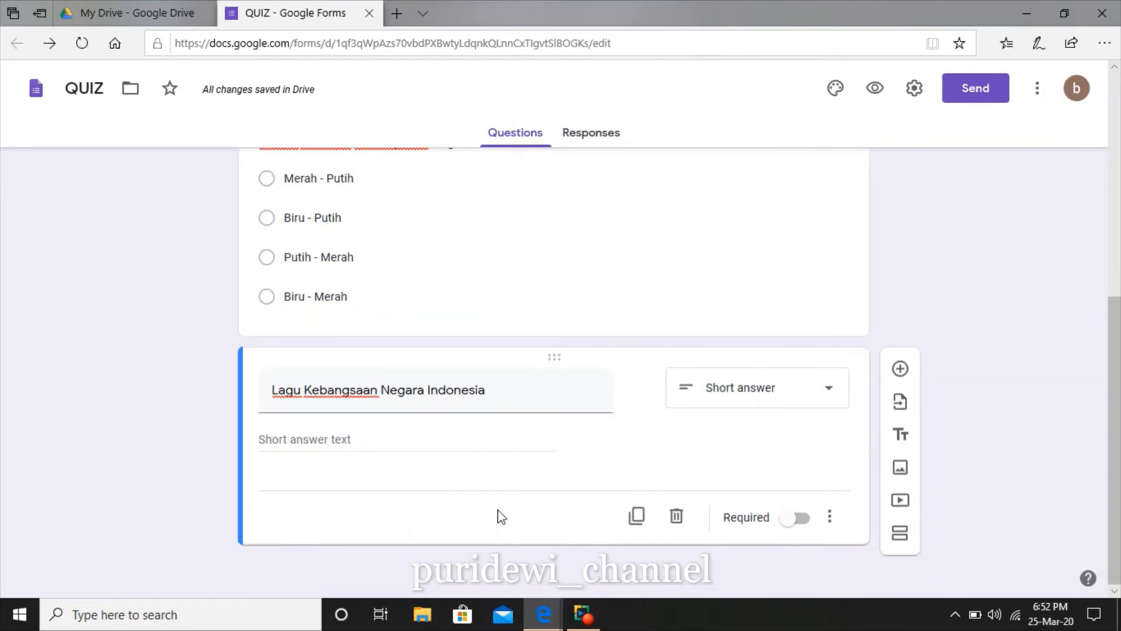
# - Make the national anthem question required, then duplicate it and delete the copy
pyautogui.click(797, 519)
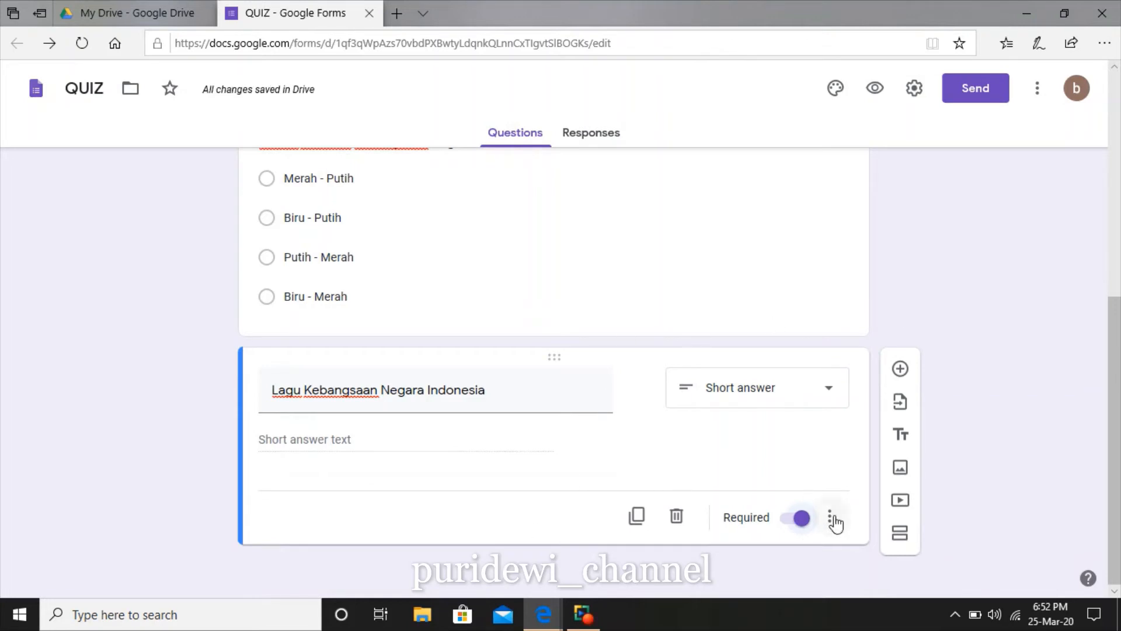
pyautogui.click(639, 517)
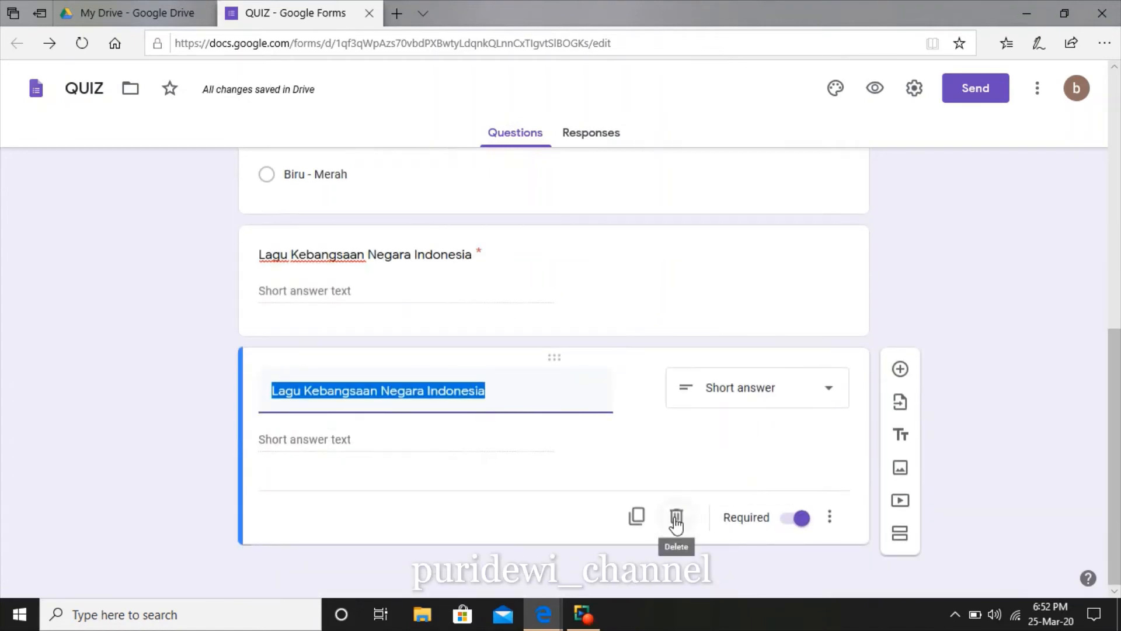
pyautogui.click(677, 517)
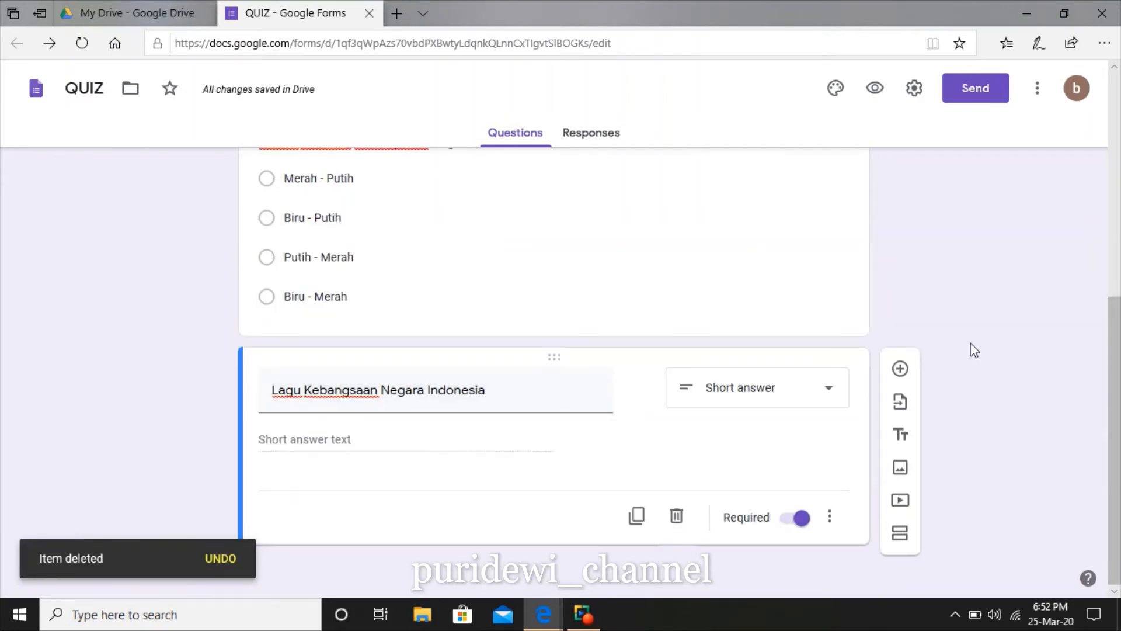
# - Review the form from its title down to the national anthem question
pyautogui.scroll(3, 971, 349)
pyautogui.scroll(5, 971, 351)
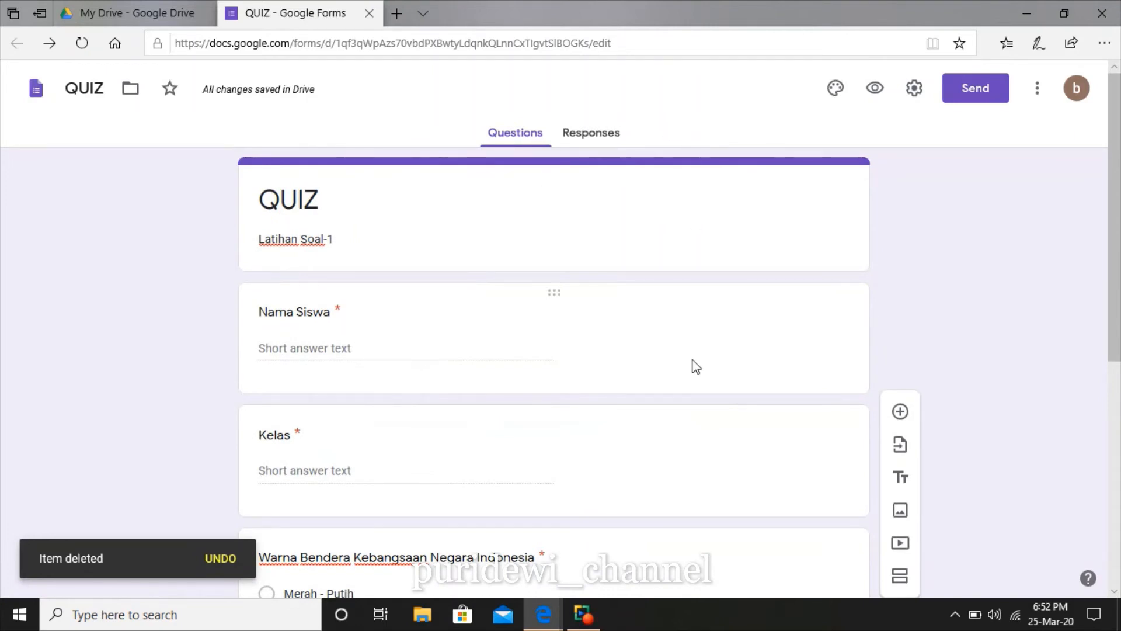
pyautogui.scroll(-6, 696, 367)
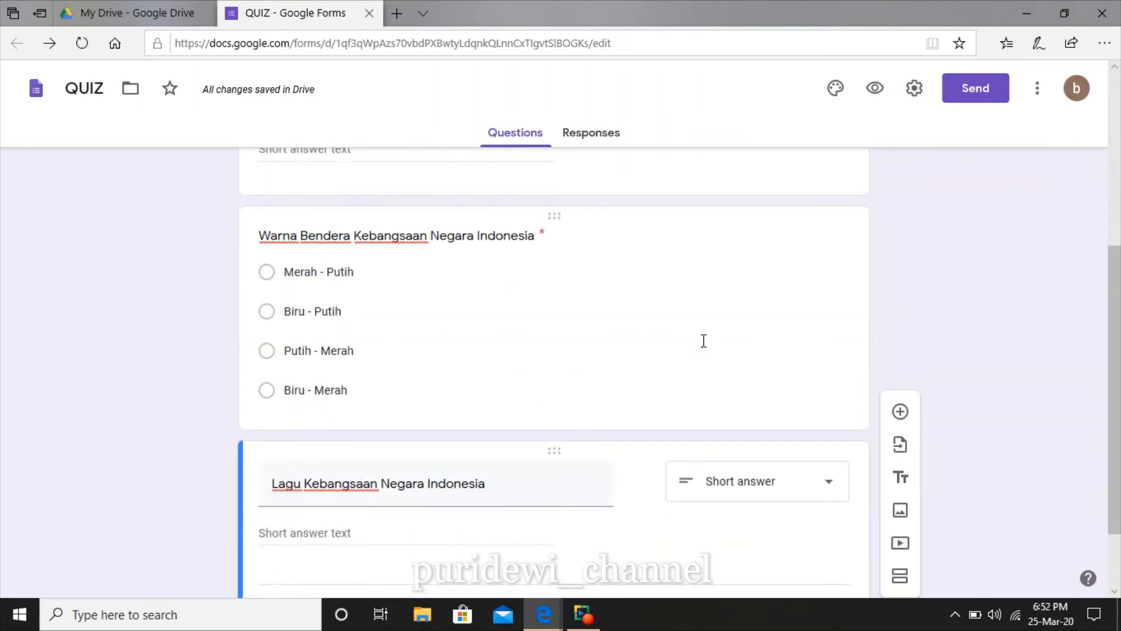
pyautogui.scroll(-2, 707, 343)
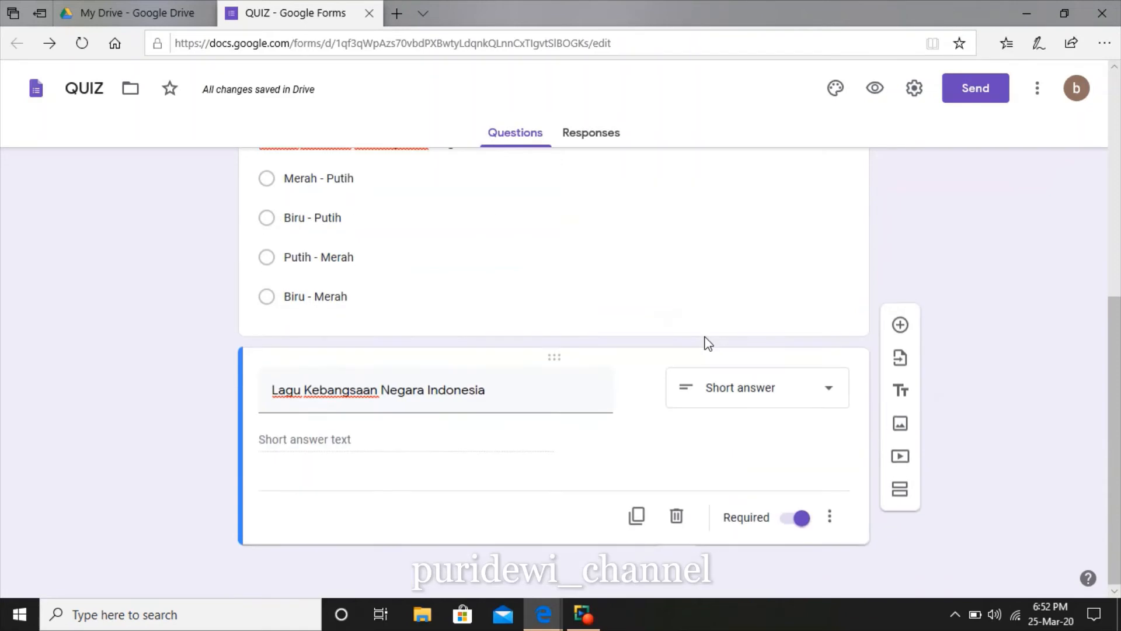
pyautogui.tripleClick(480, 399)
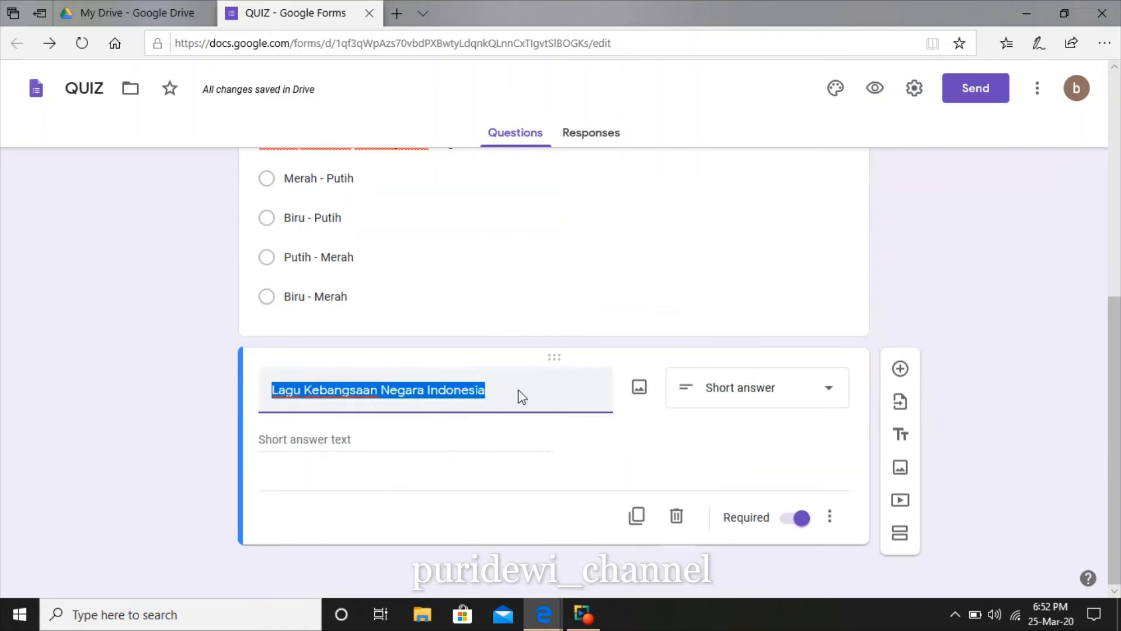
pyautogui.click(510, 438)
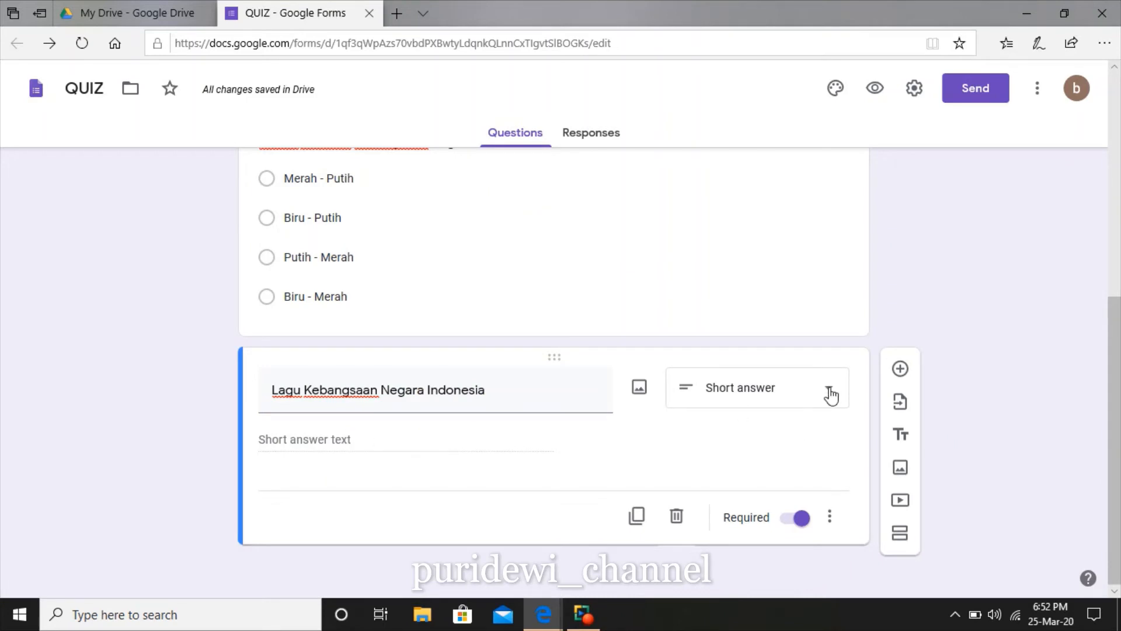
# - Explore inserting an image into the national anthem question, including browsing for an upload file, without choosing one
pyautogui.click(640, 390)
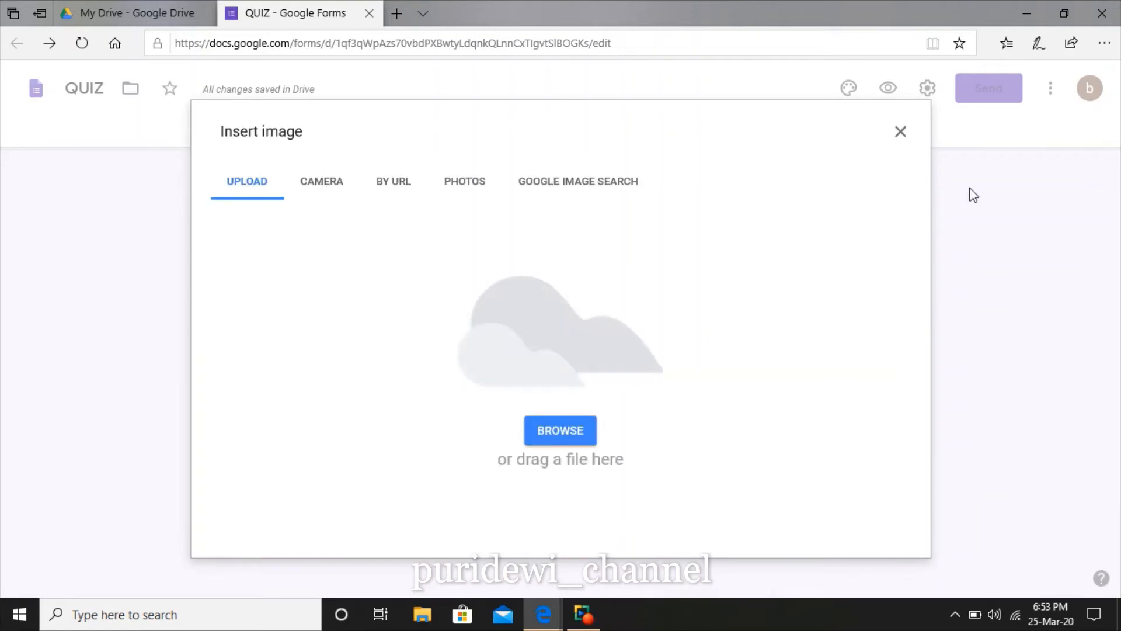
pyautogui.click(902, 132)
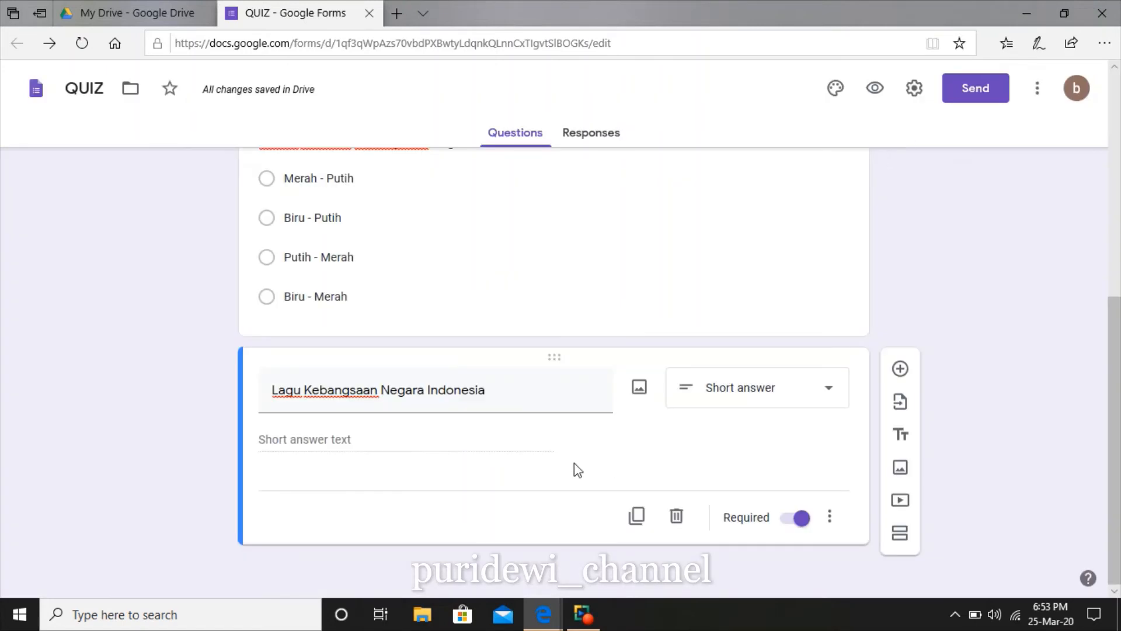
pyautogui.click(639, 390)
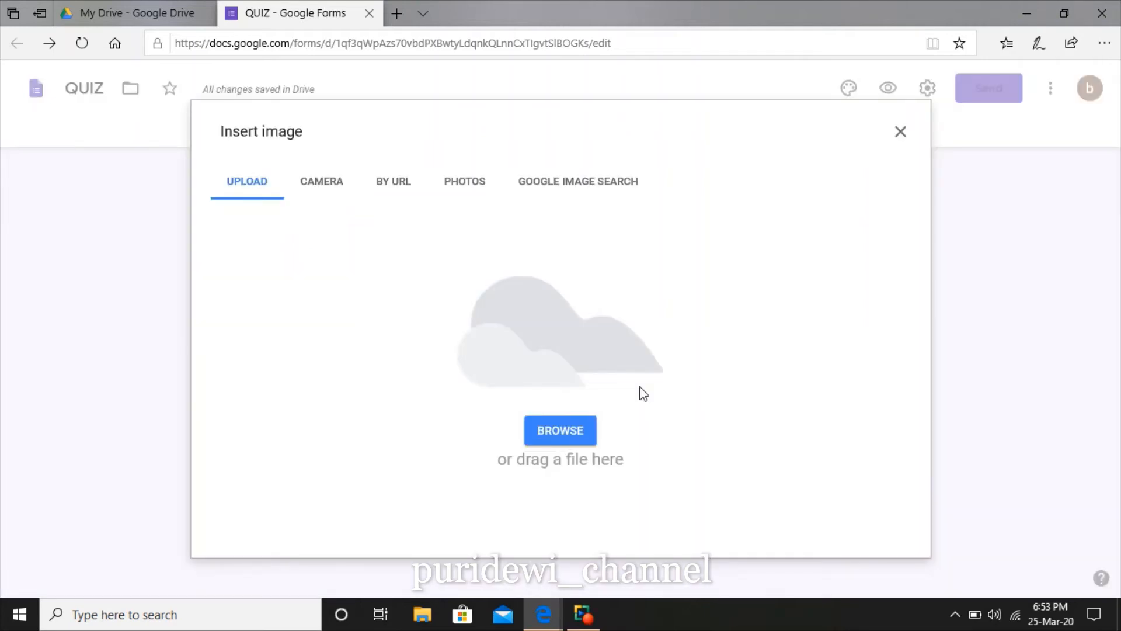
pyautogui.click(561, 430)
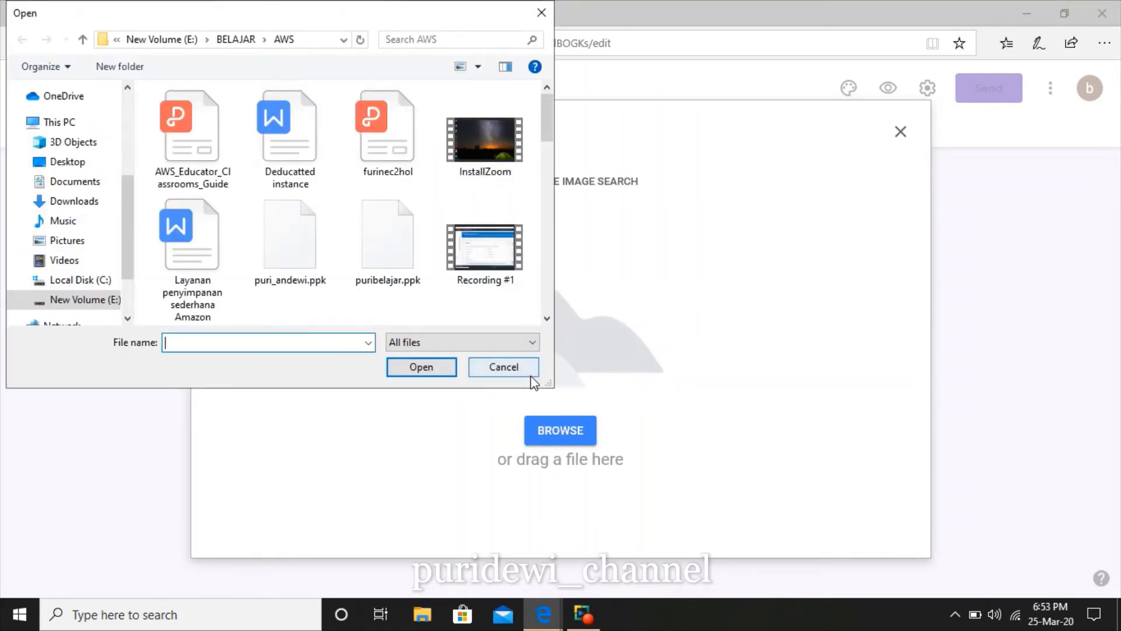
pyautogui.click(528, 370)
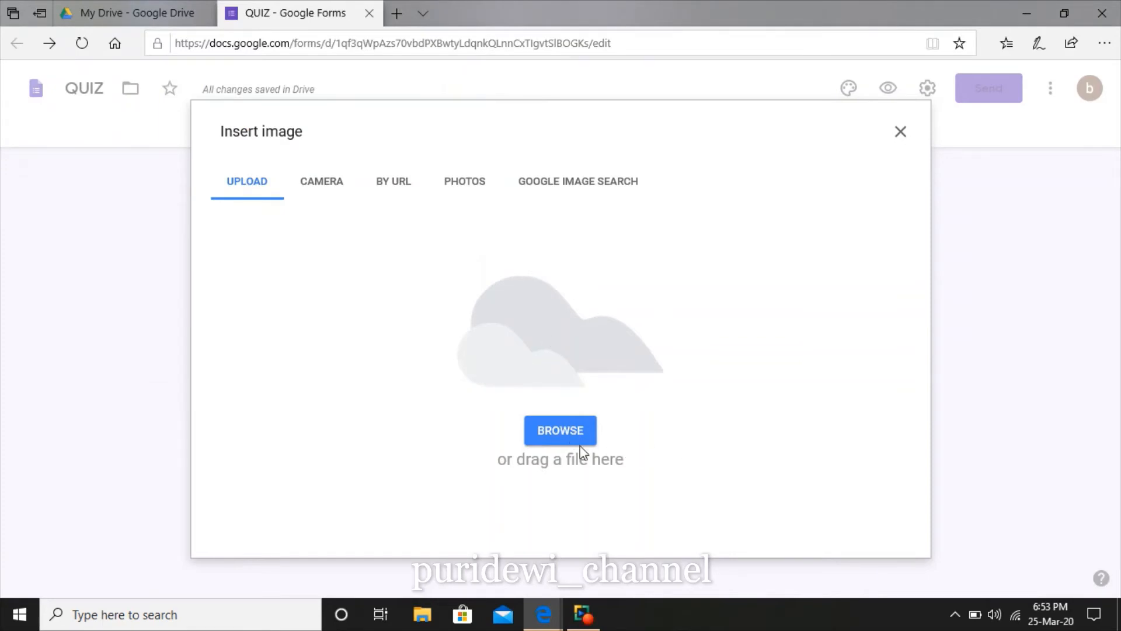
pyautogui.click(900, 132)
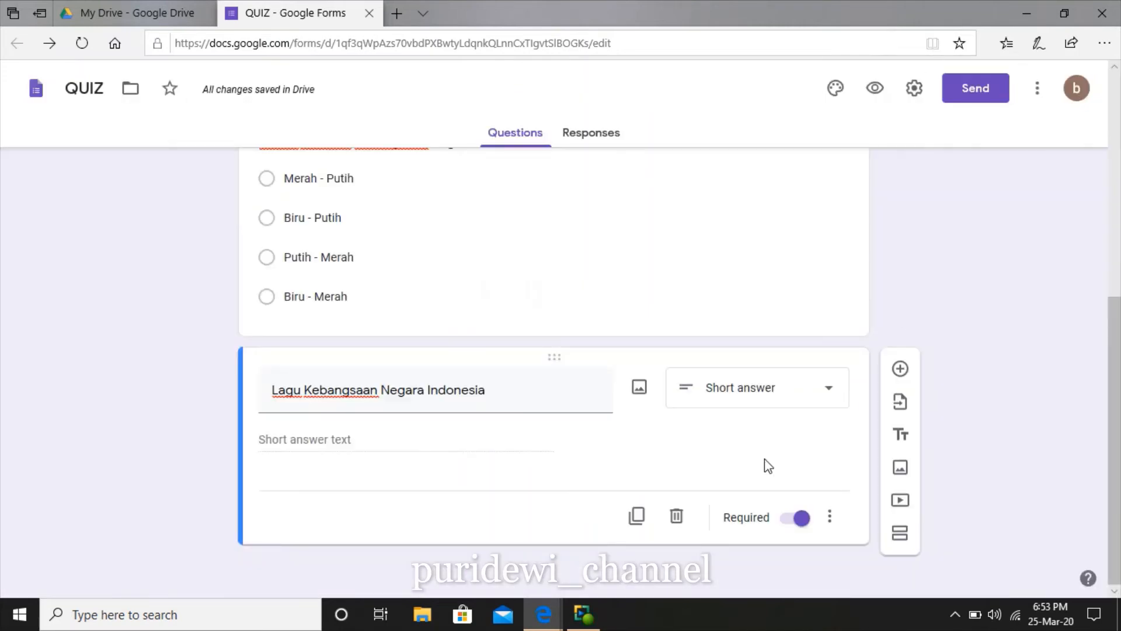
pyautogui.click(641, 389)
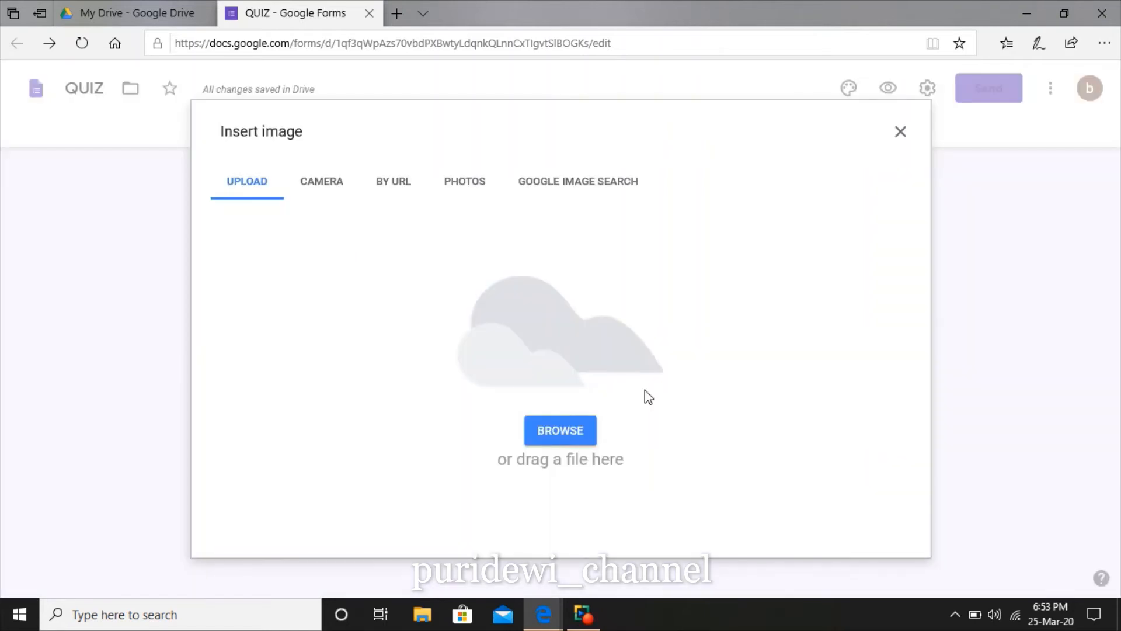
pyautogui.click(581, 446)
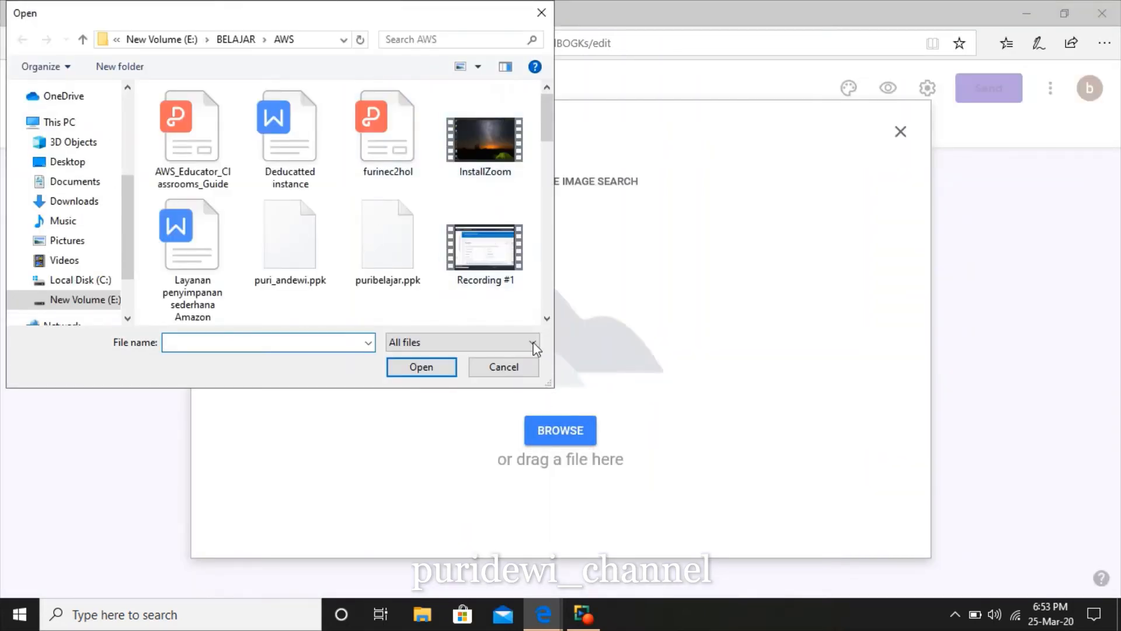
pyautogui.click(503, 368)
pyautogui.click(902, 135)
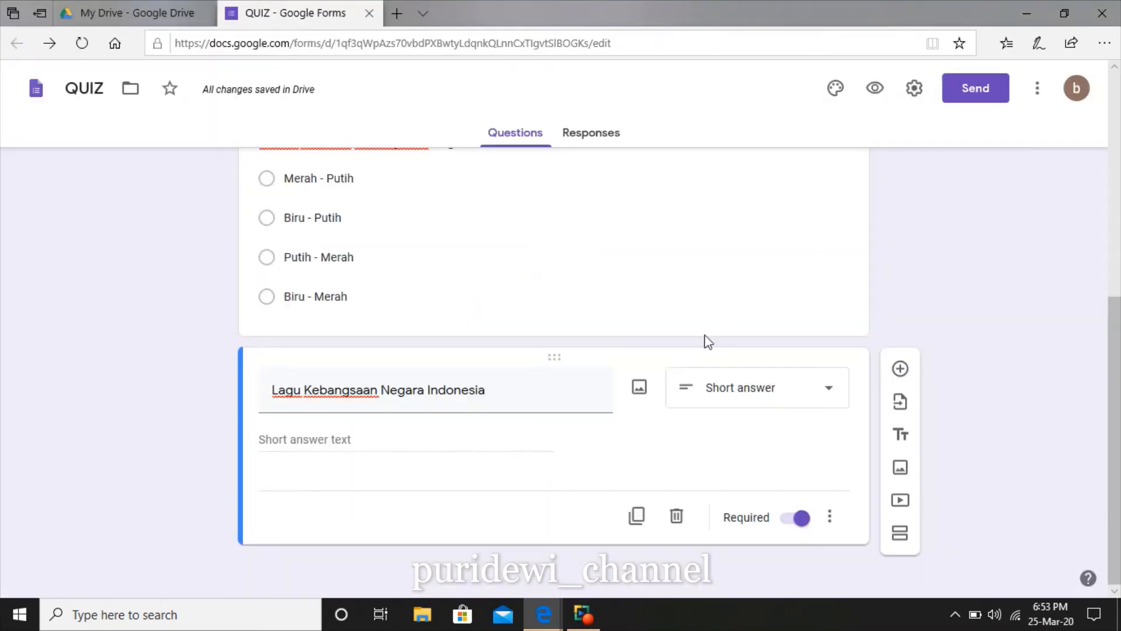
# - Explore inserting an image for the "Merah - Putih" option of the flag colour question, without choosing a file
pyautogui.scroll(1, 564, 383)
pyautogui.click(445, 257)
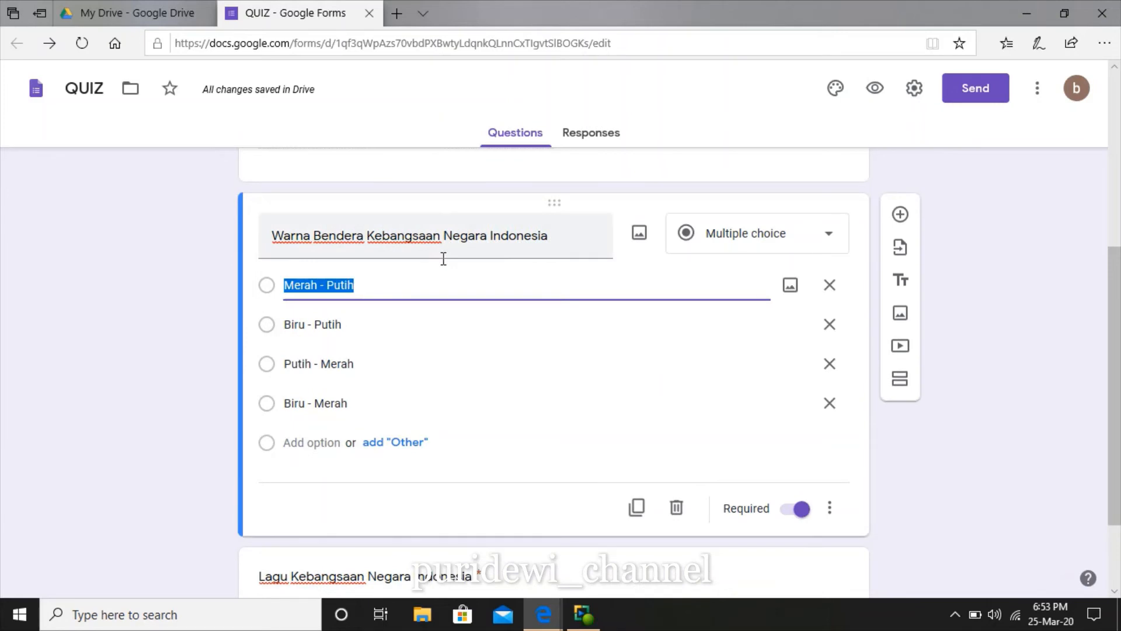
pyautogui.click(791, 286)
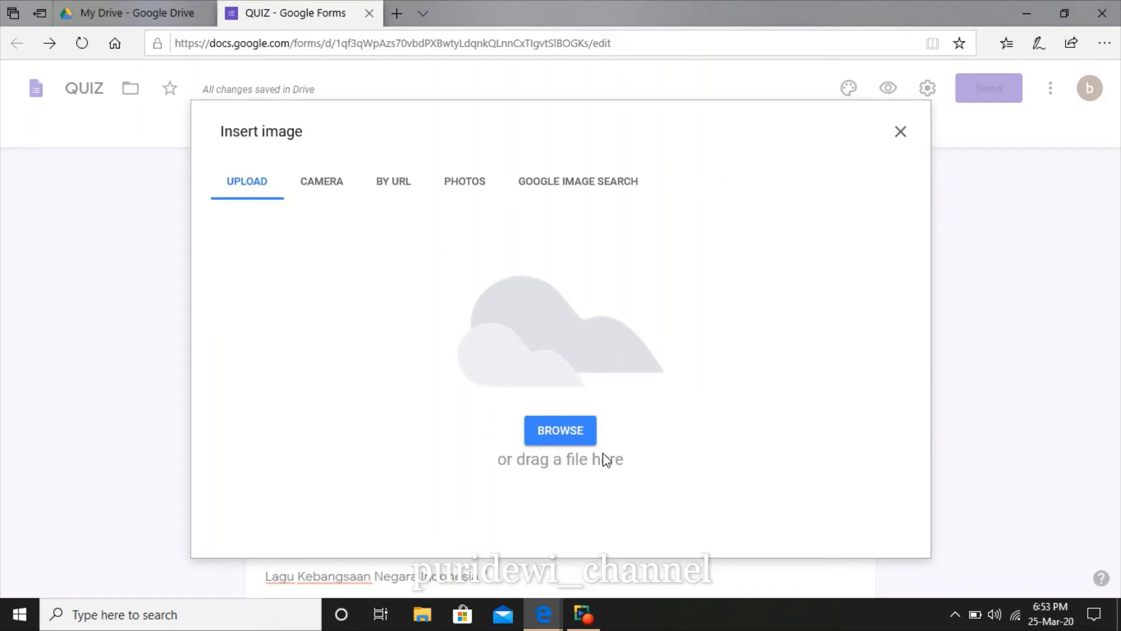
pyautogui.click(583, 439)
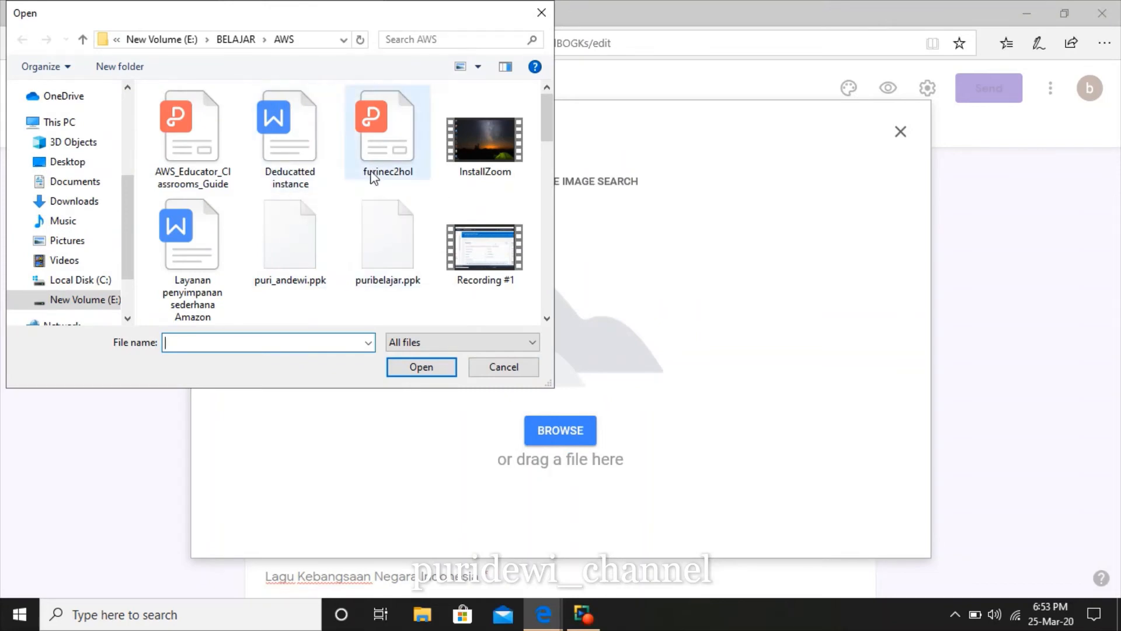
pyautogui.click(506, 367)
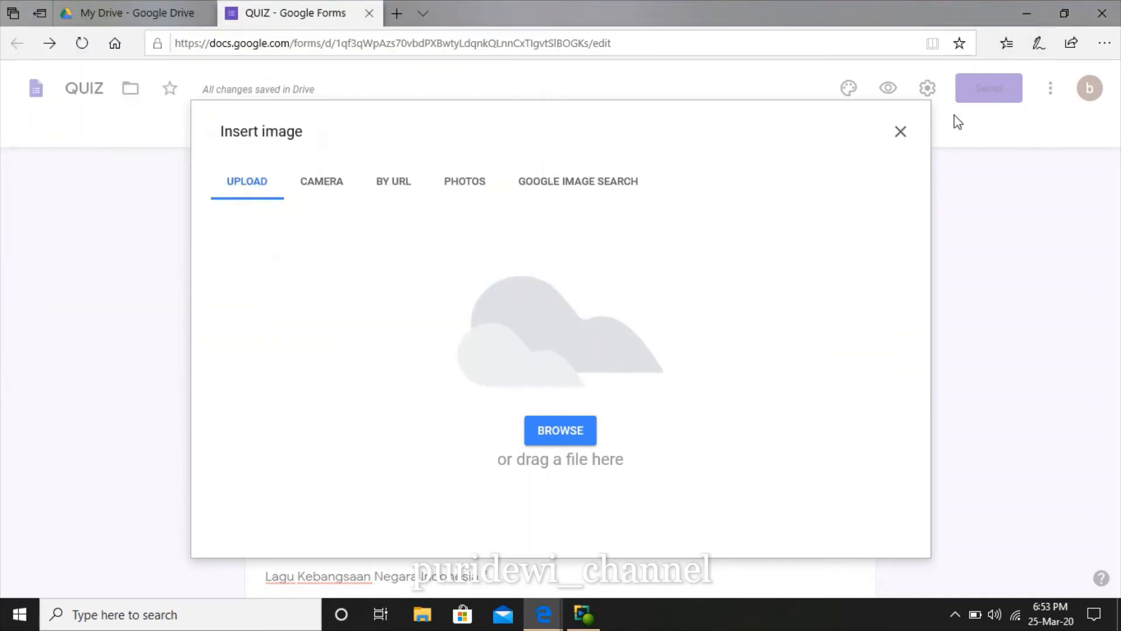
pyautogui.click(903, 133)
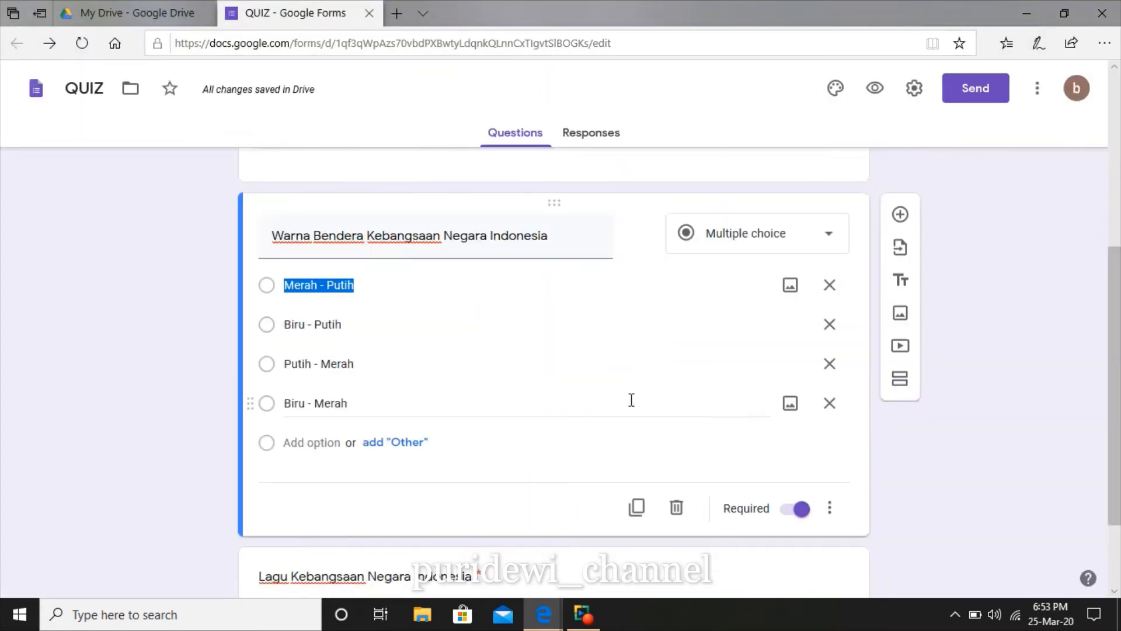
# - Open the question import for the QUIZ form and look over its available questions without importing any
pyautogui.click(901, 253)
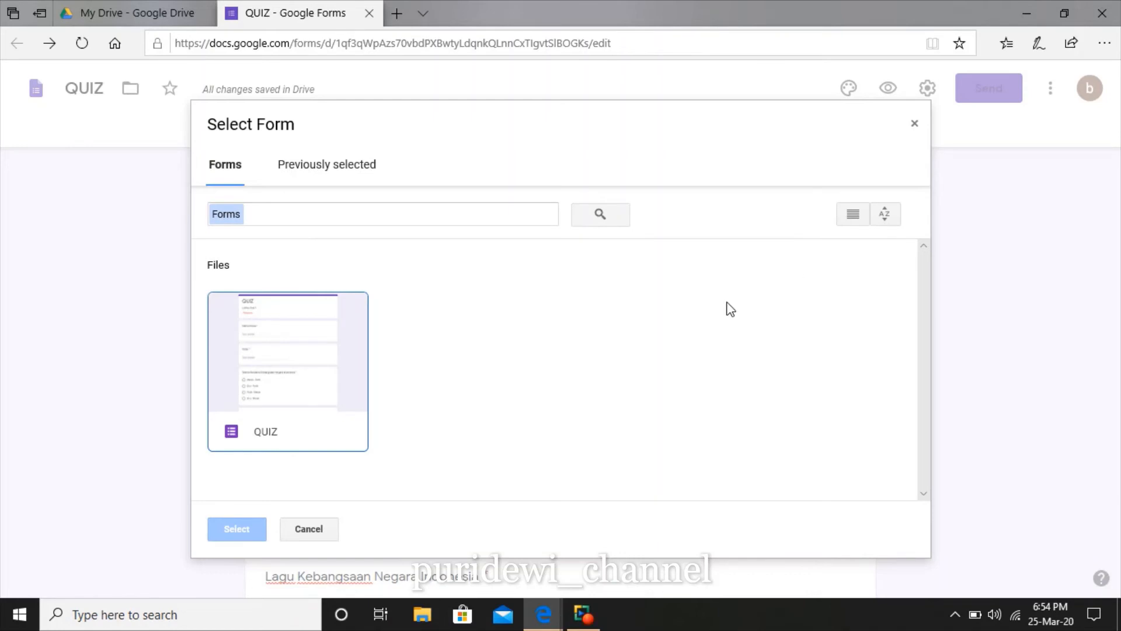
pyautogui.click(318, 384)
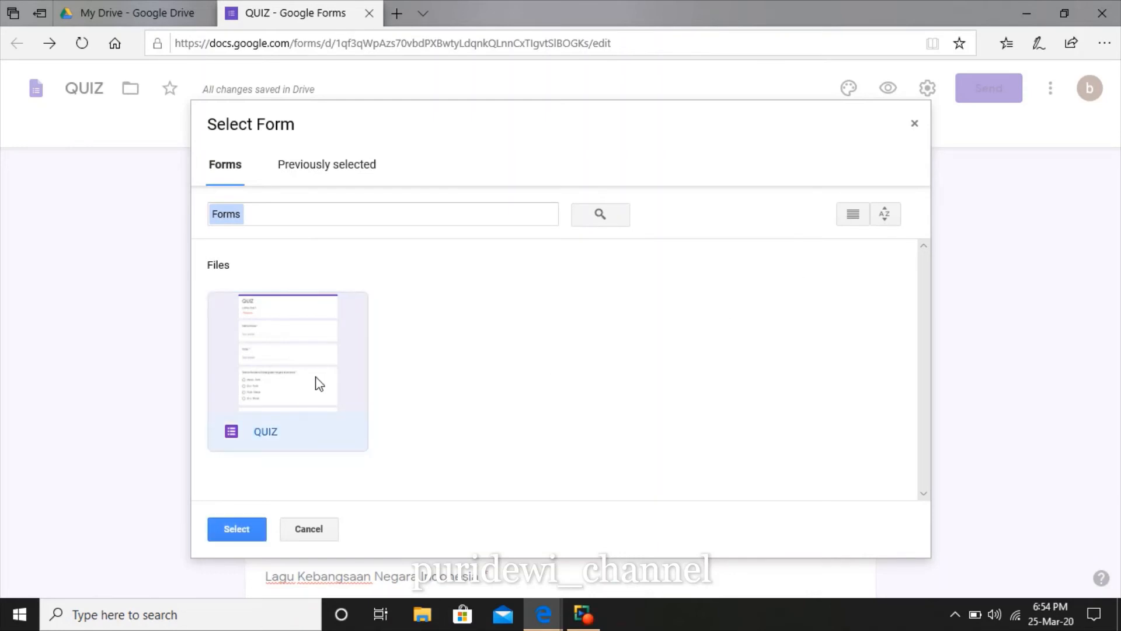
pyautogui.click(236, 528)
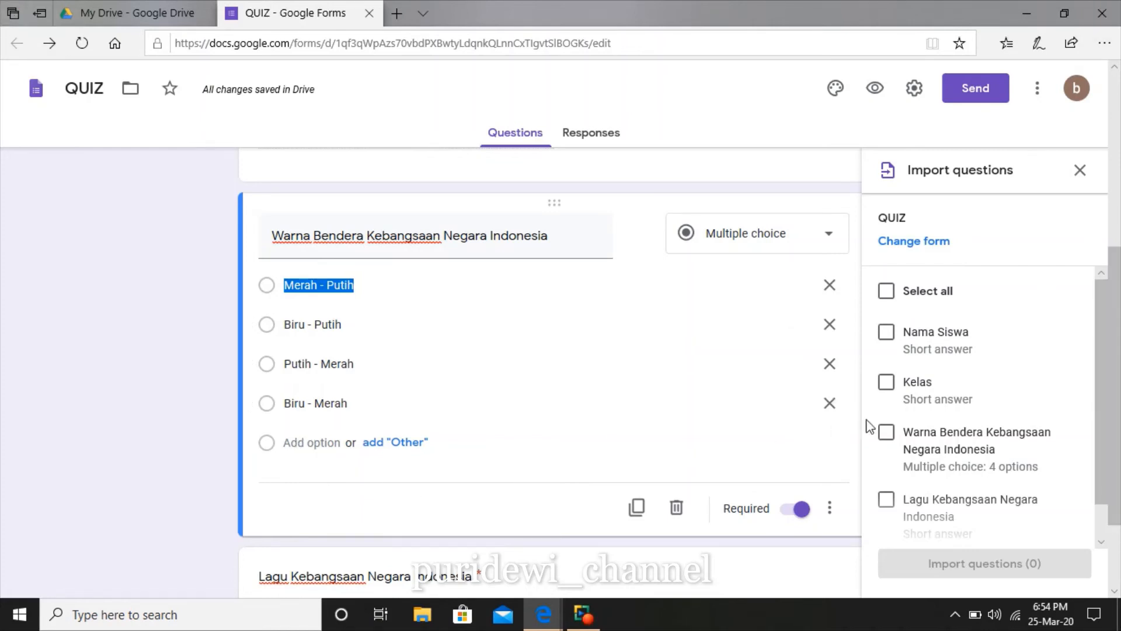
pyautogui.click(913, 241)
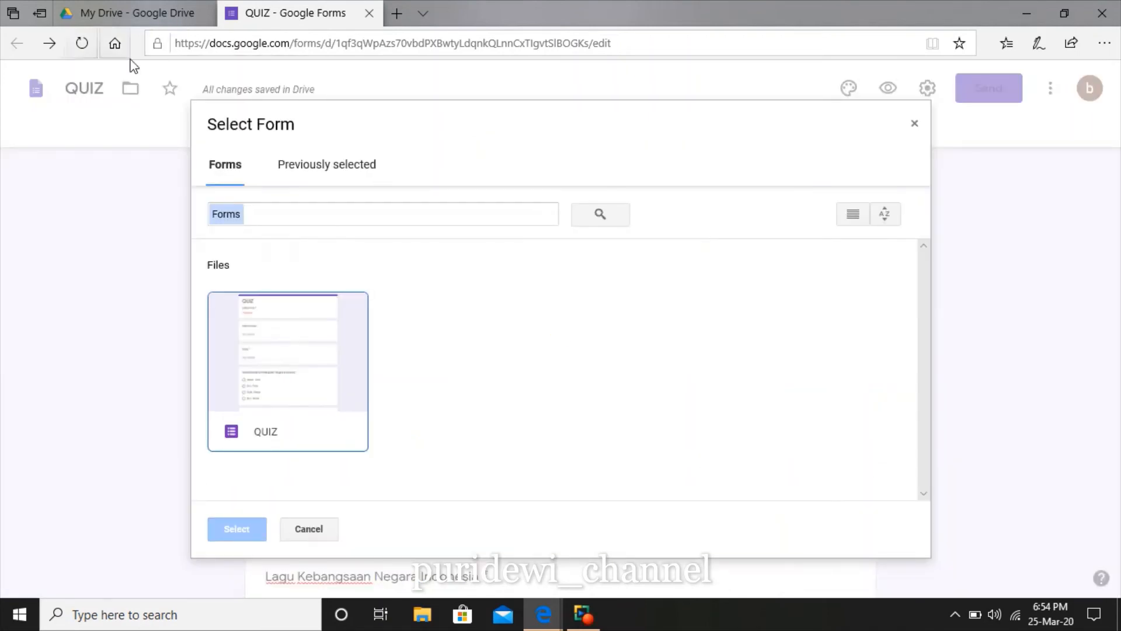
pyautogui.click(309, 528)
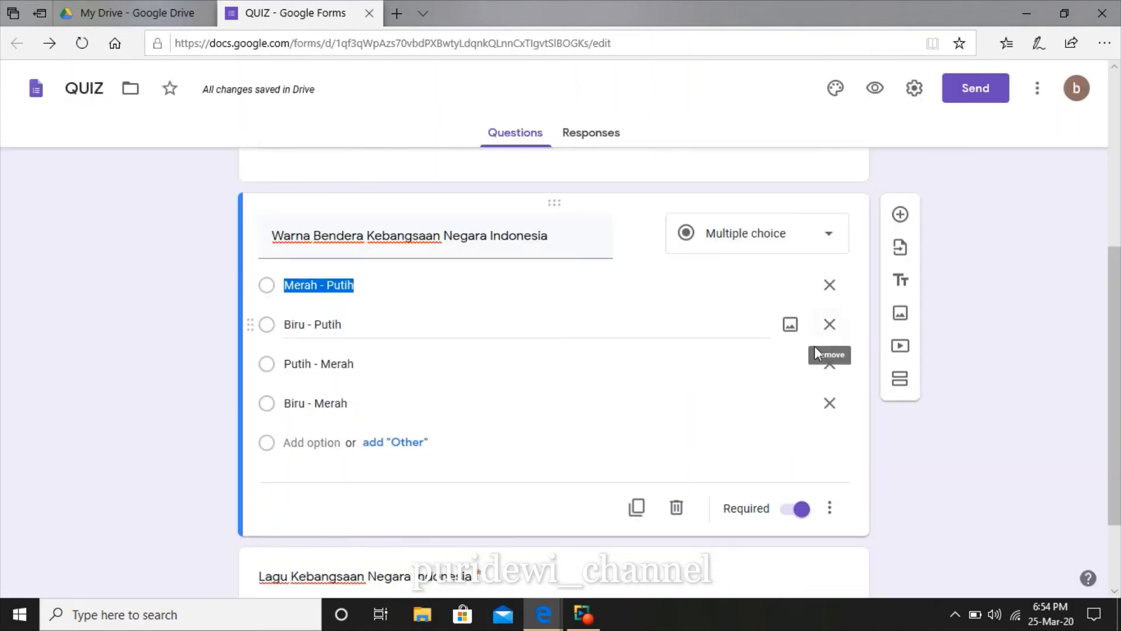
# - Look over the flag colour question's settings and additional options without choosing any
pyautogui.click(681, 353)
pyautogui.scroll(-1, 639, 440)
pyautogui.click(490, 437)
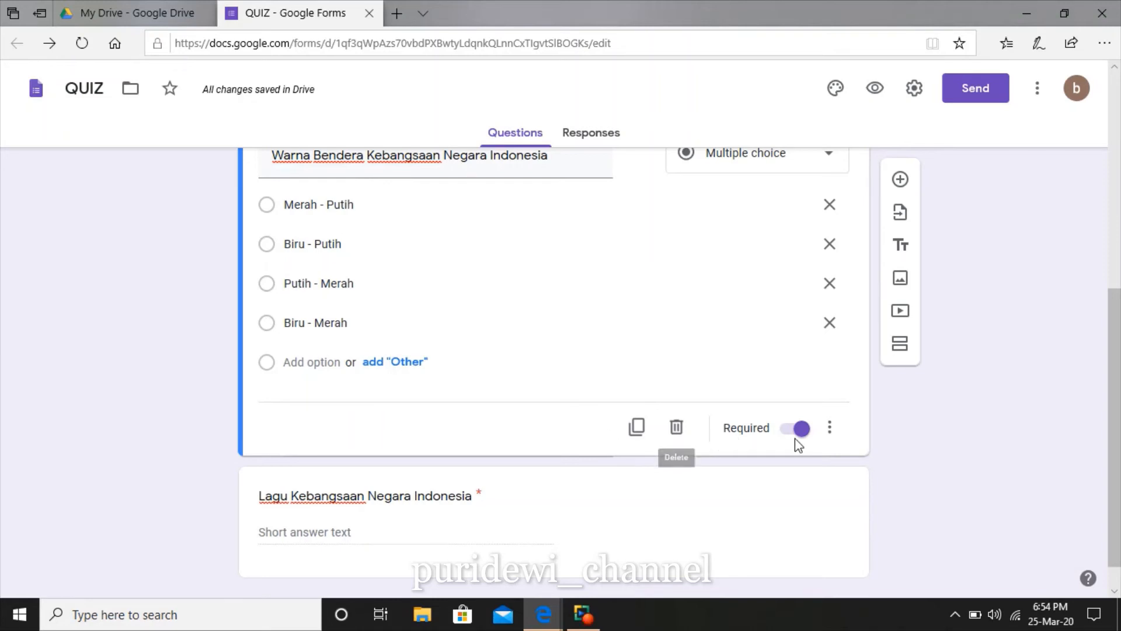
pyautogui.click(830, 428)
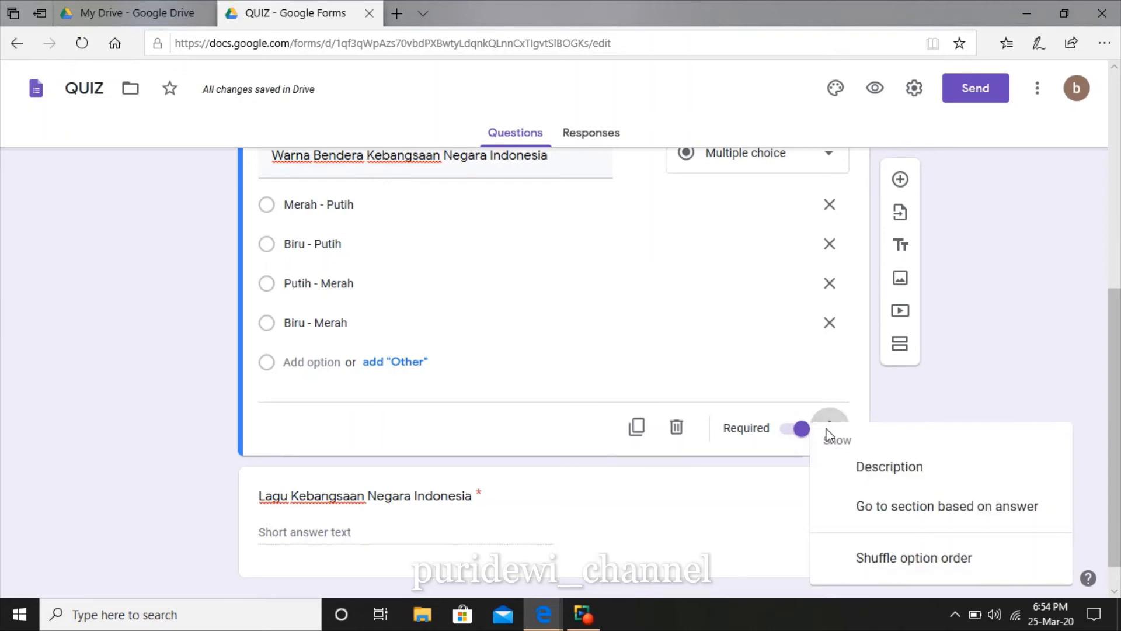
pyautogui.click(698, 399)
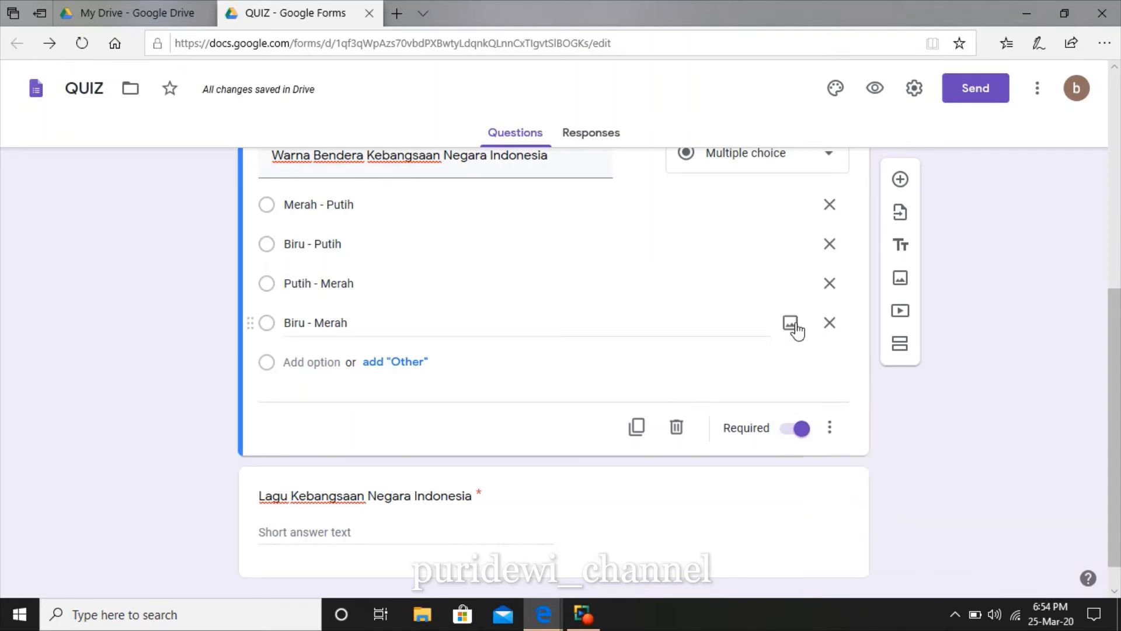
pyautogui.click(695, 292)
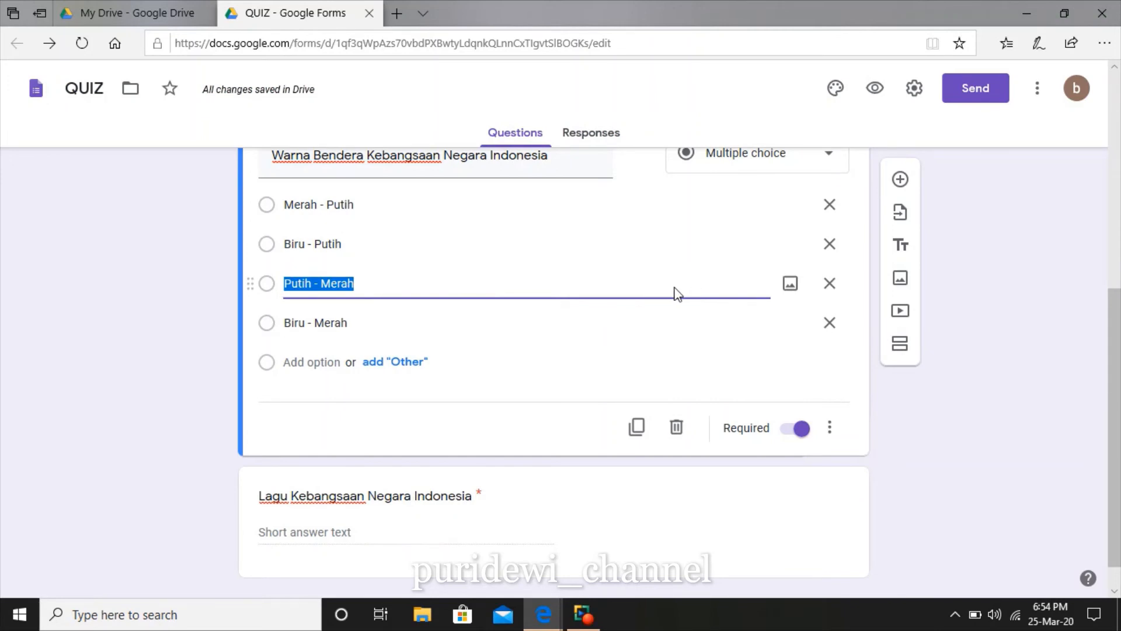
pyautogui.scroll(4, 673, 292)
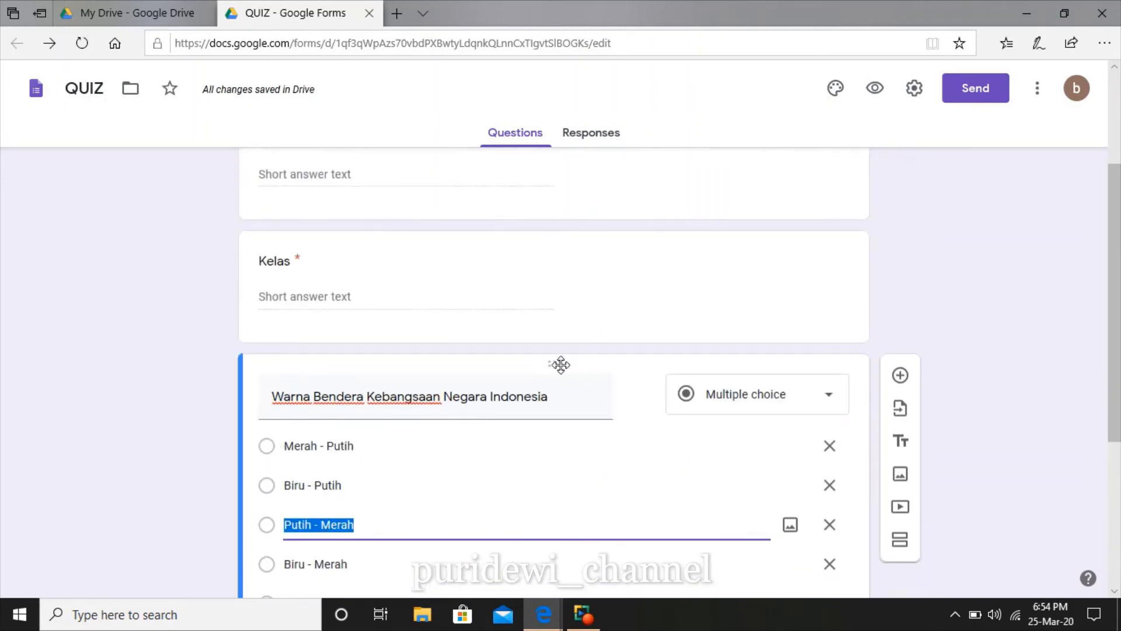
pyautogui.click(563, 282)
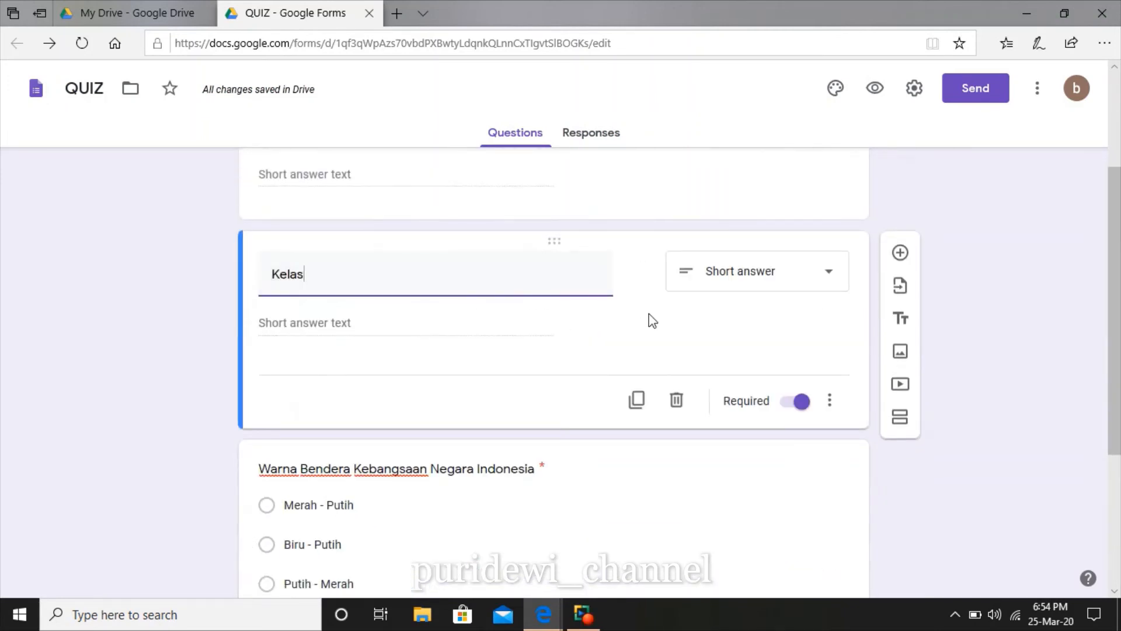
pyautogui.scroll(-4, 588, 391)
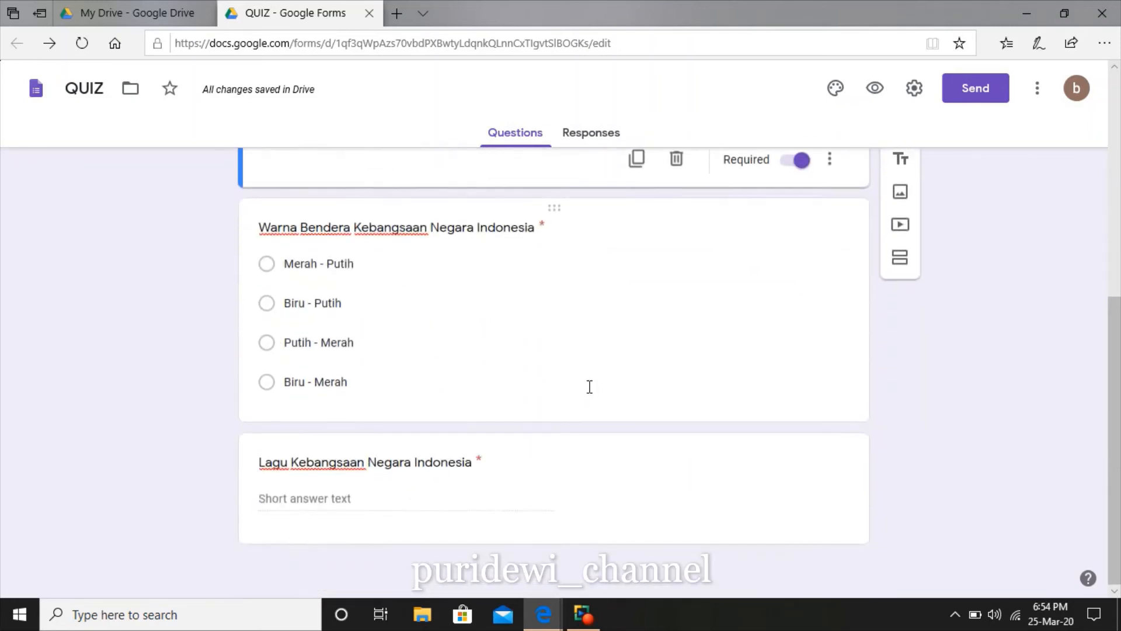
pyautogui.click(359, 362)
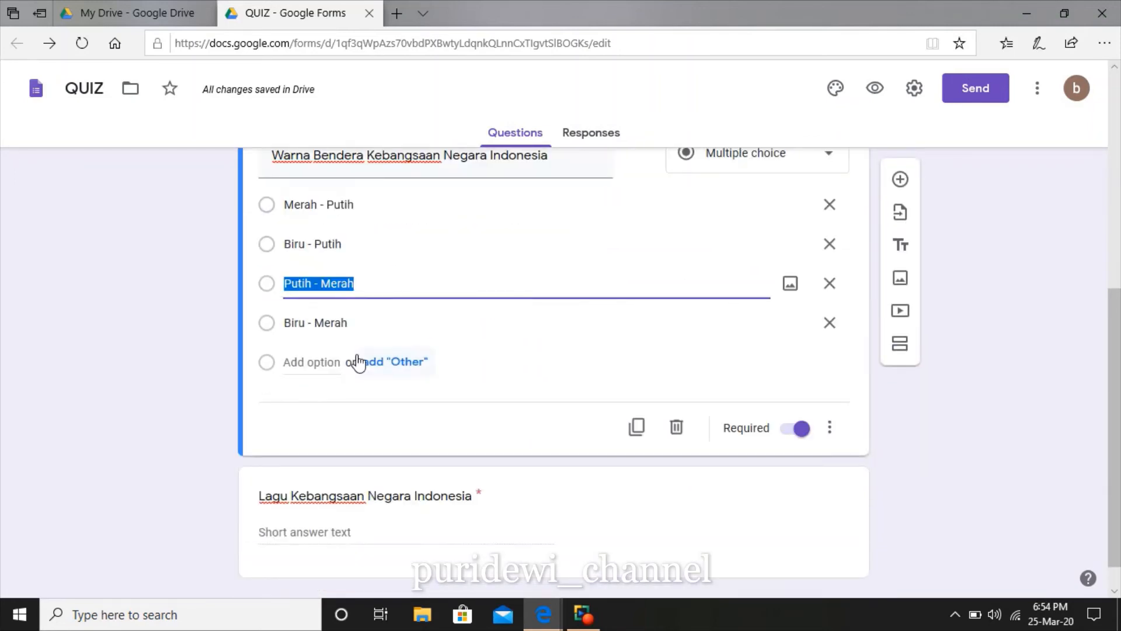
# - Try adding an "Other" option to the flag colour question and remove it again
pyautogui.click(412, 364)
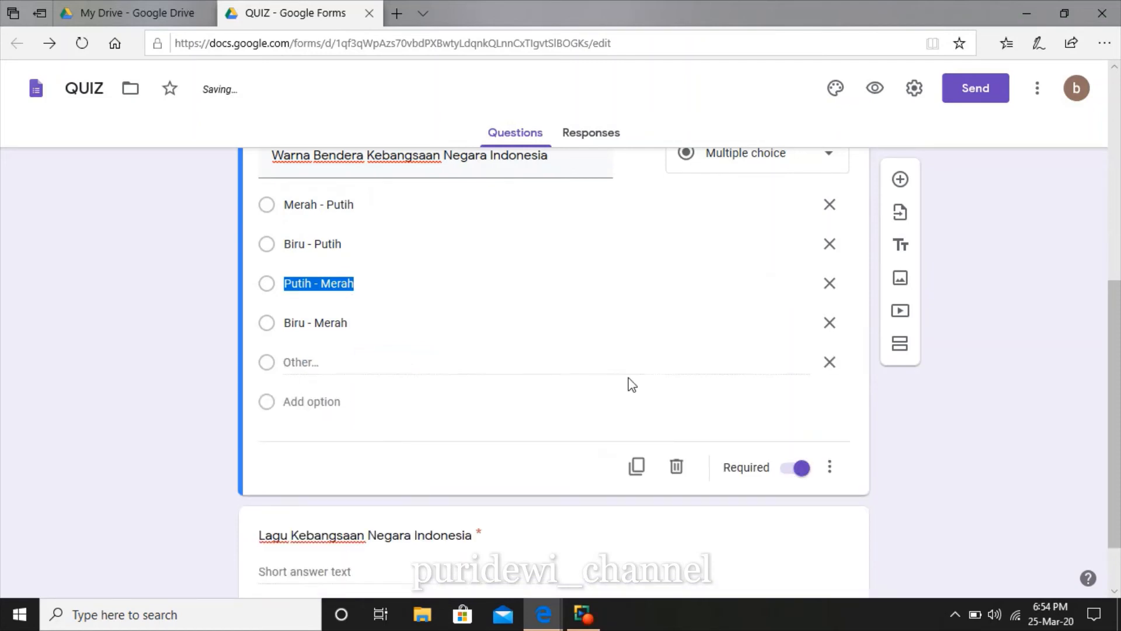
pyautogui.click(829, 362)
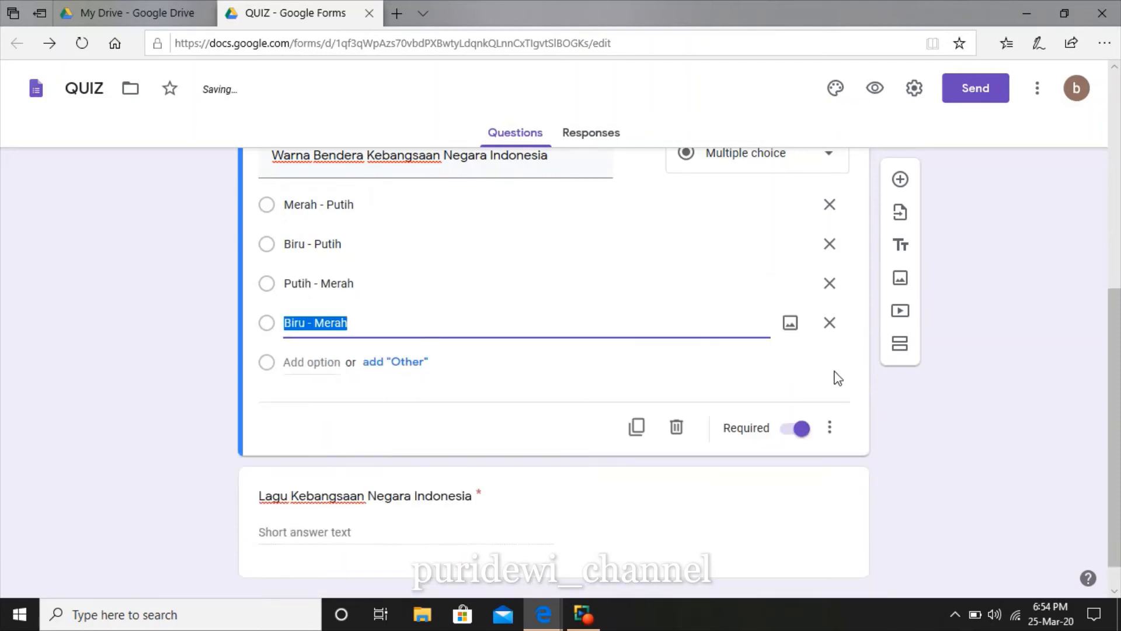
pyautogui.click(832, 369)
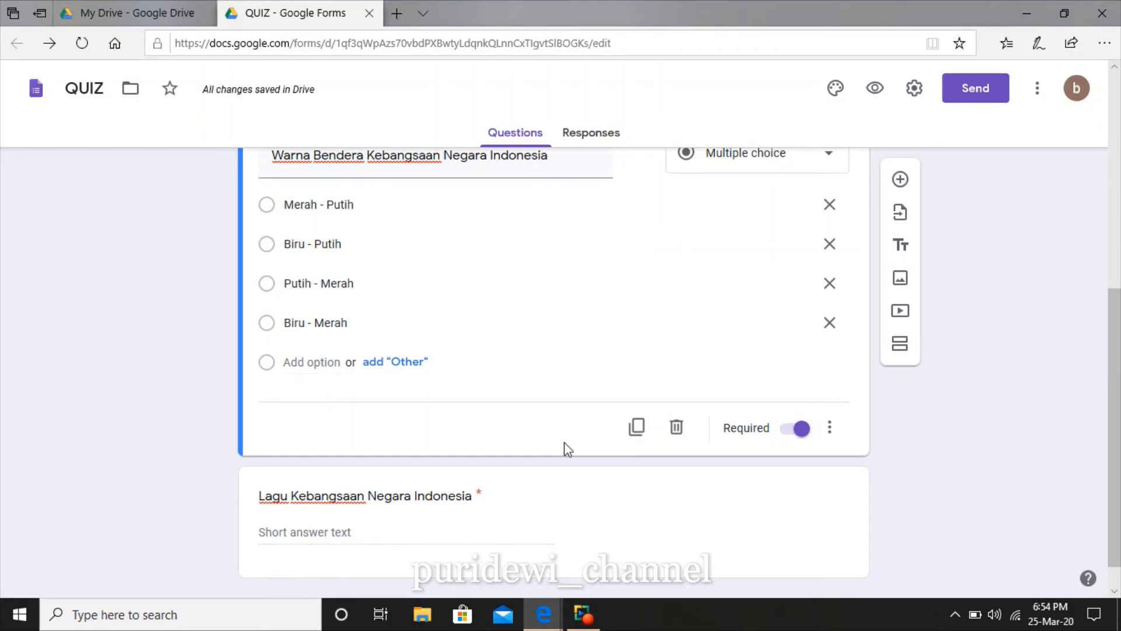
# - Look over the form's questions from the student name field to the national anthem question
pyautogui.scroll(-1, 504, 450)
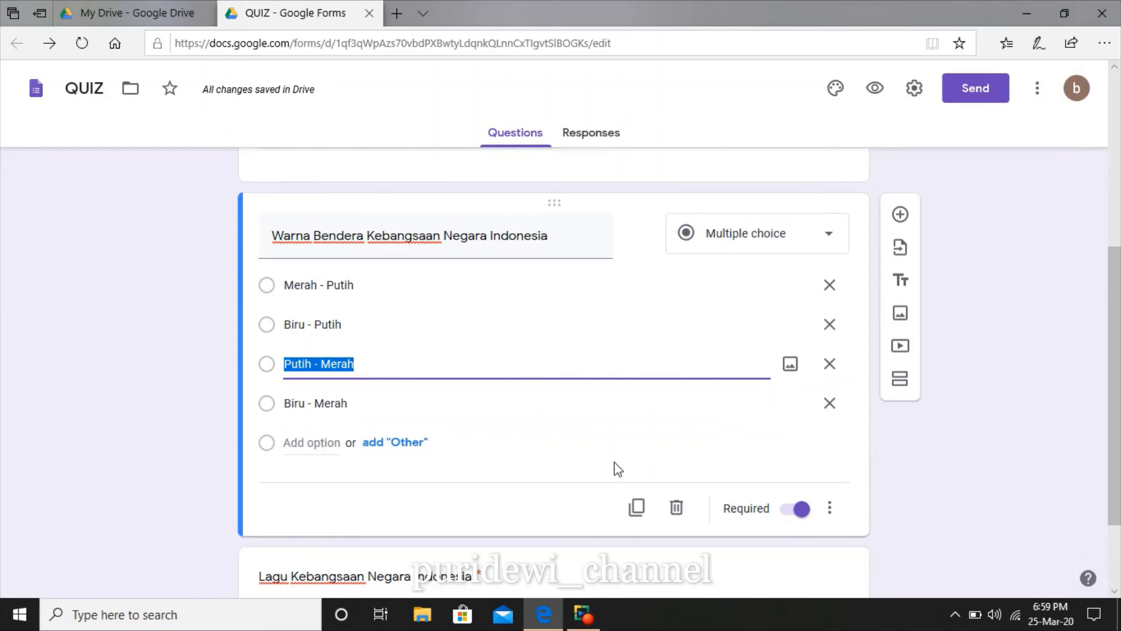
pyautogui.scroll(3, 615, 461)
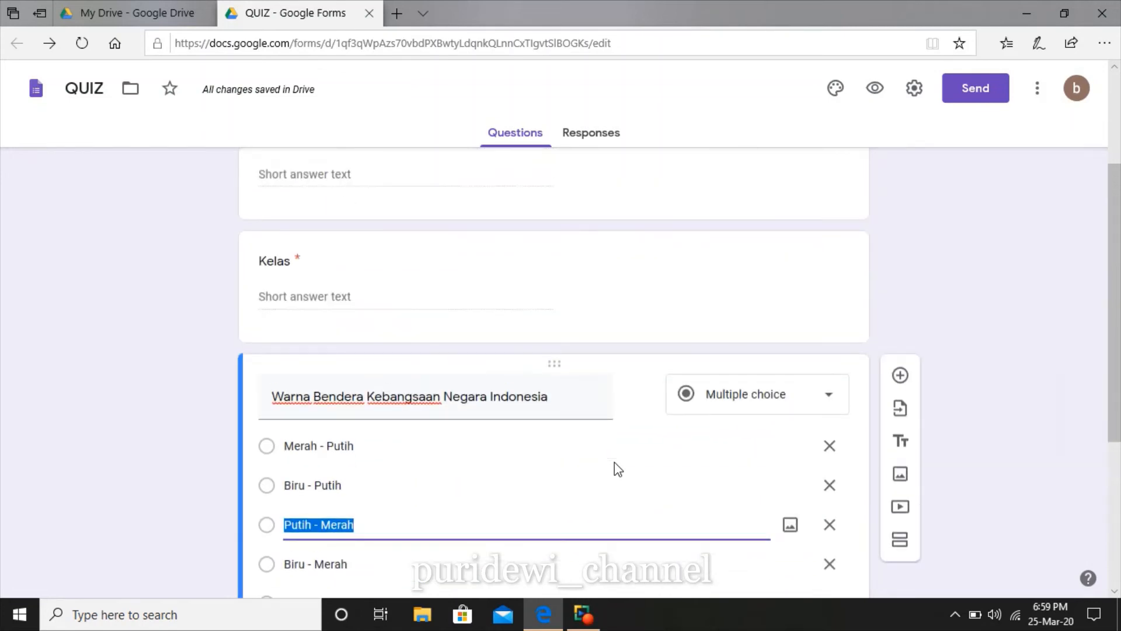
pyautogui.scroll(3, 615, 462)
pyautogui.scroll(-1, 625, 444)
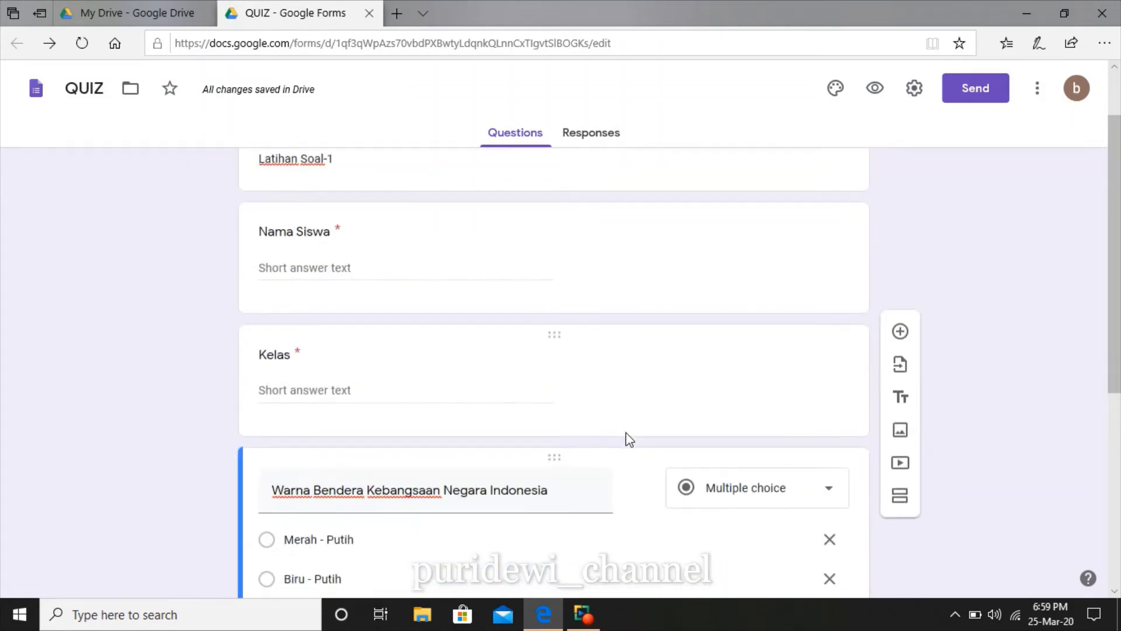
pyautogui.scroll(-7, 625, 441)
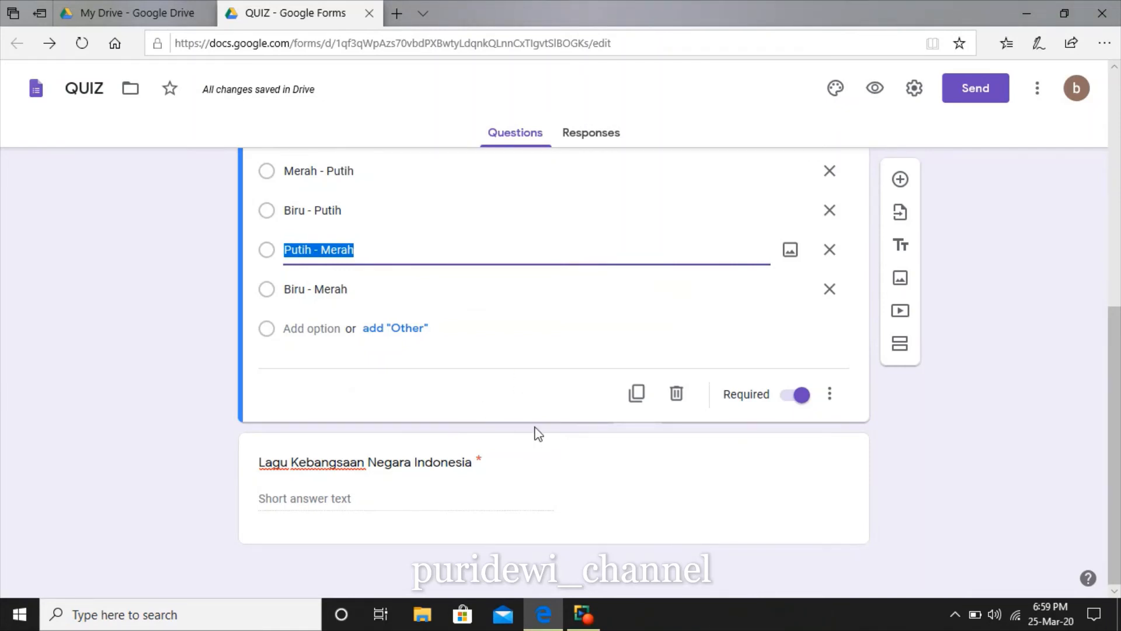
pyautogui.scroll(5, 607, 362)
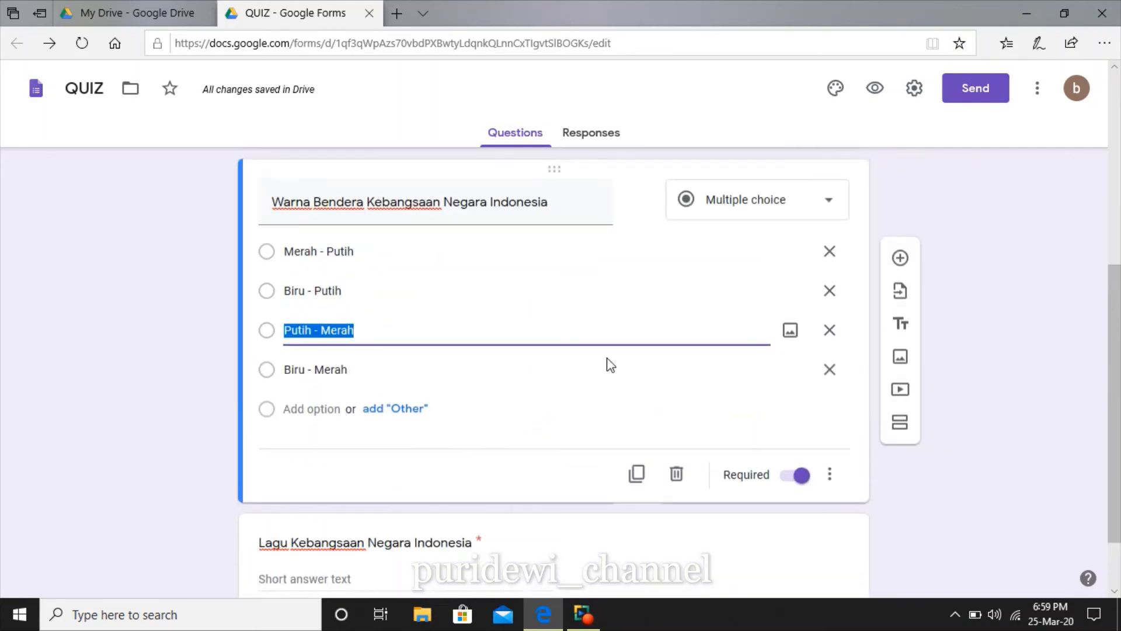
pyautogui.scroll(-4, 611, 361)
pyautogui.click(561, 418)
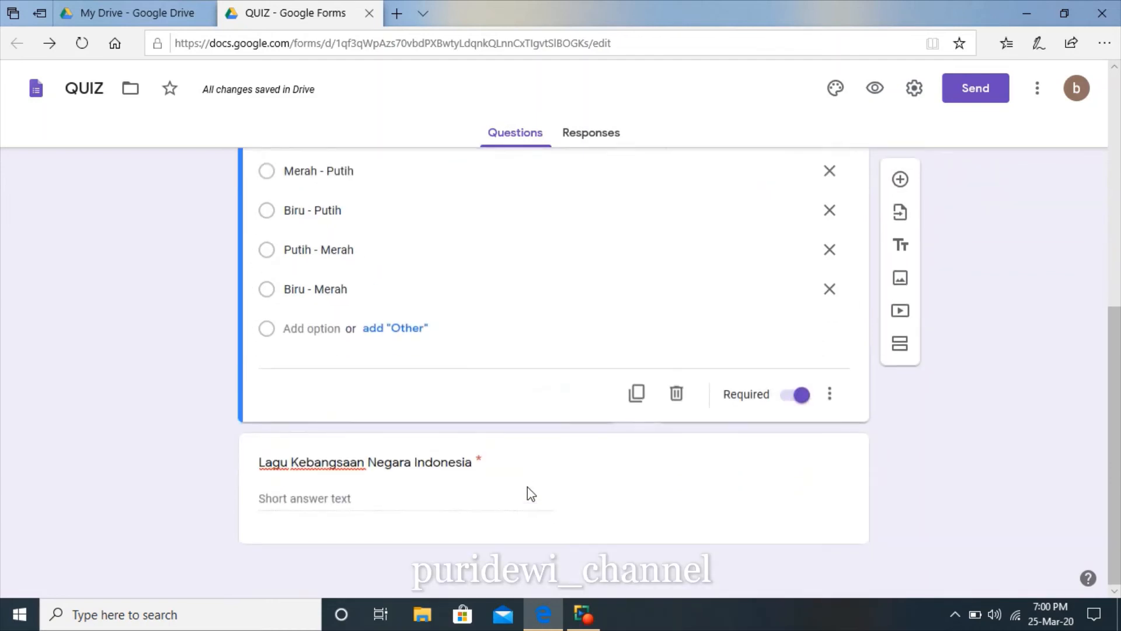
pyautogui.scroll(3, 593, 345)
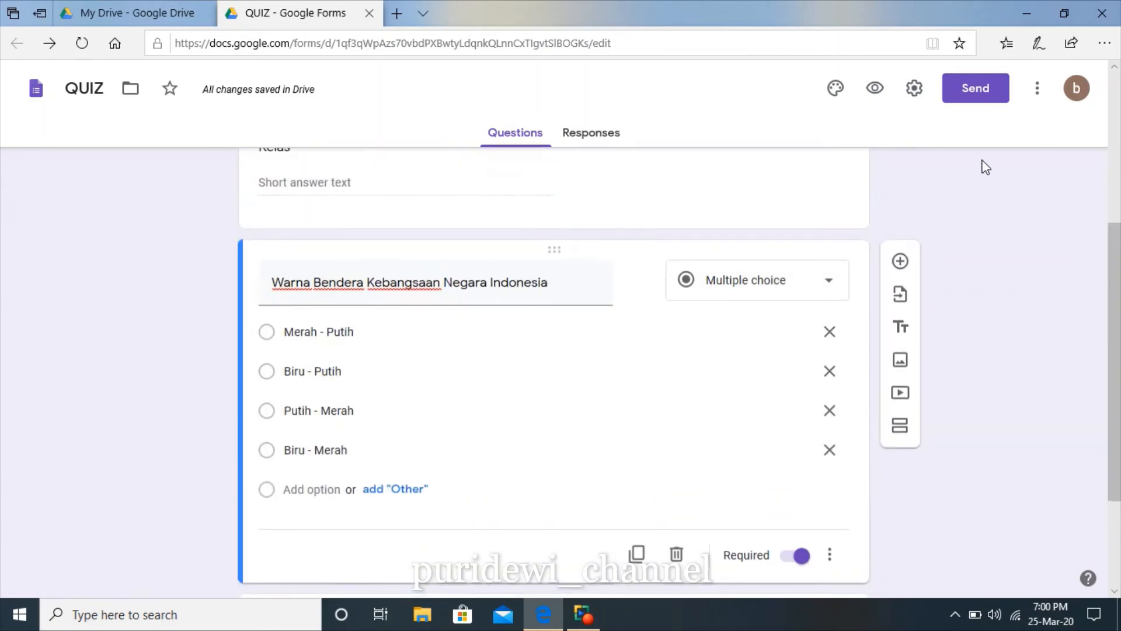
# - Look over the form's general and presentation settings and the question types offered for the flag colour question, without changing anything
pyautogui.click(915, 89)
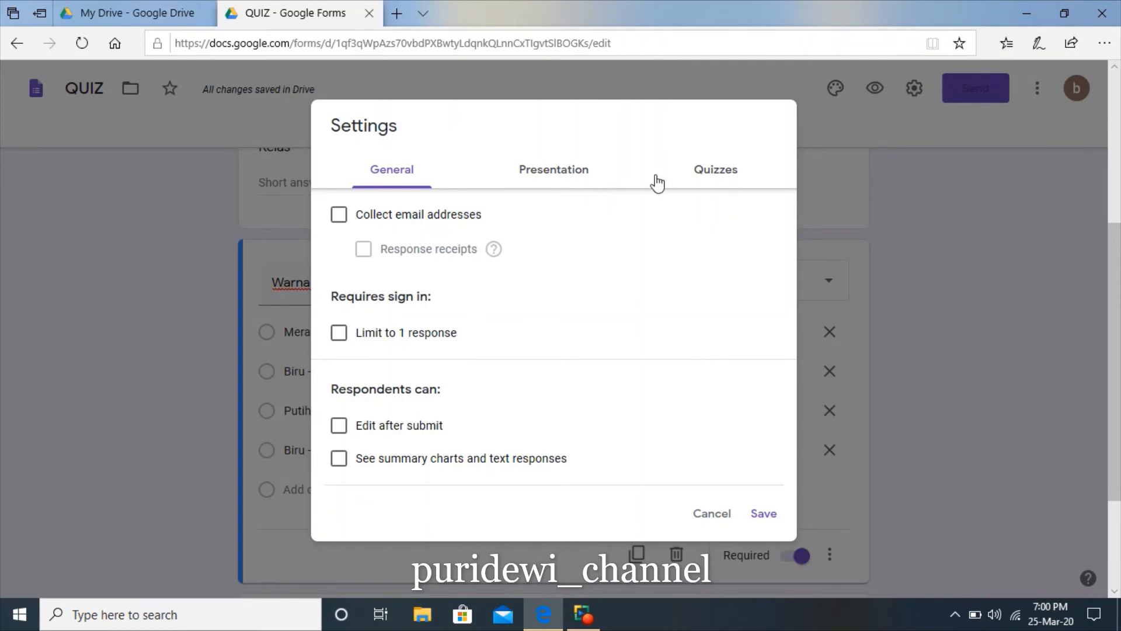
pyautogui.click(544, 175)
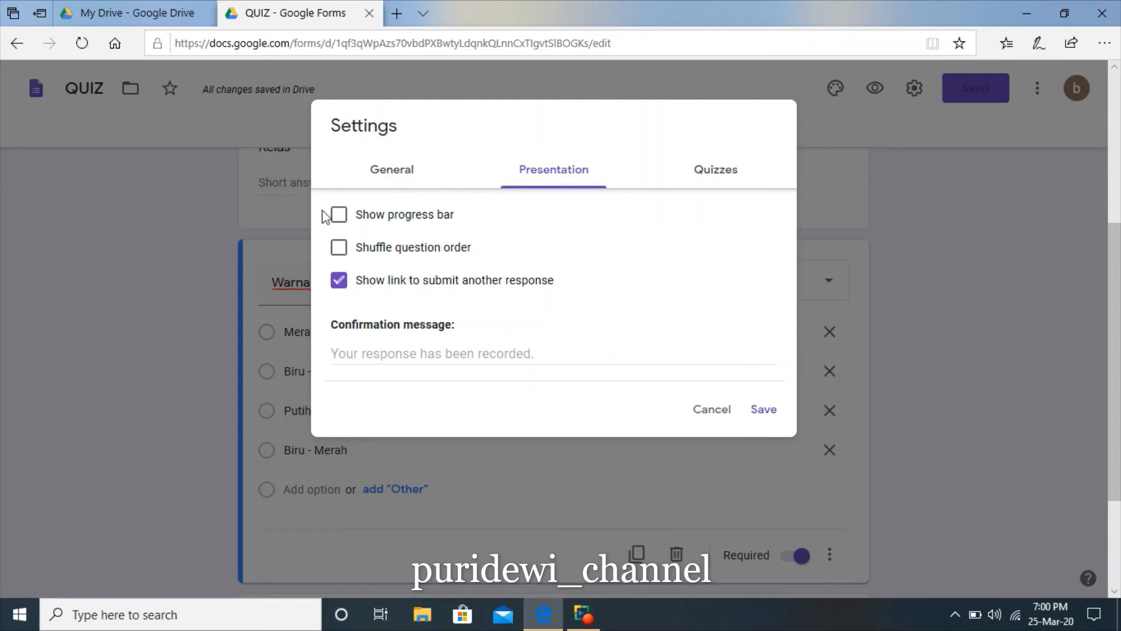
pyautogui.click(411, 175)
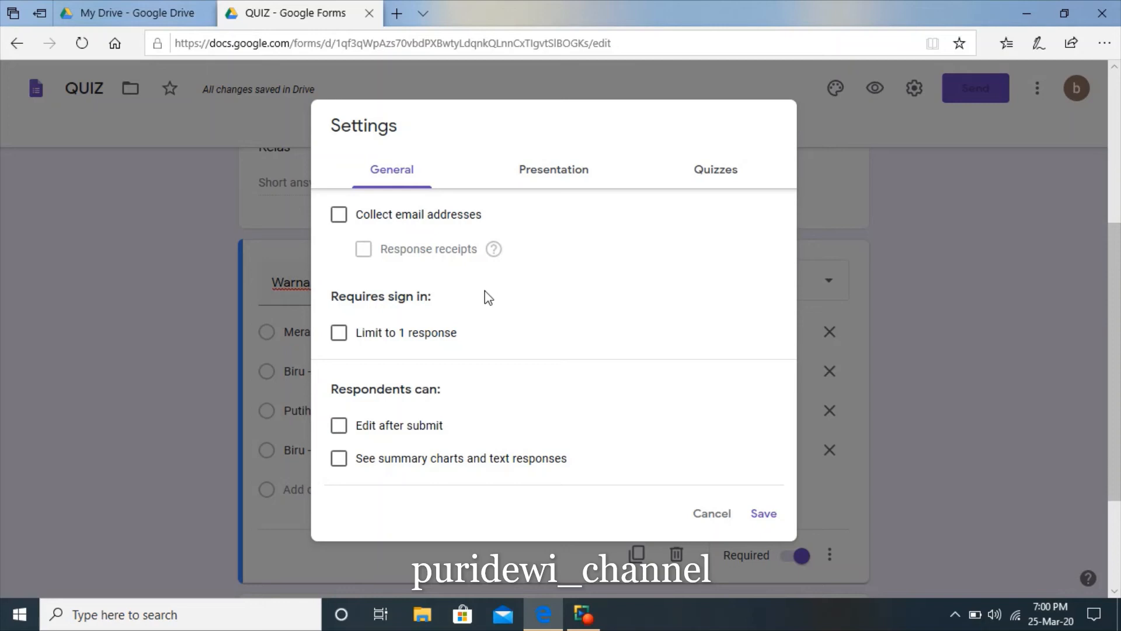
pyautogui.click(712, 516)
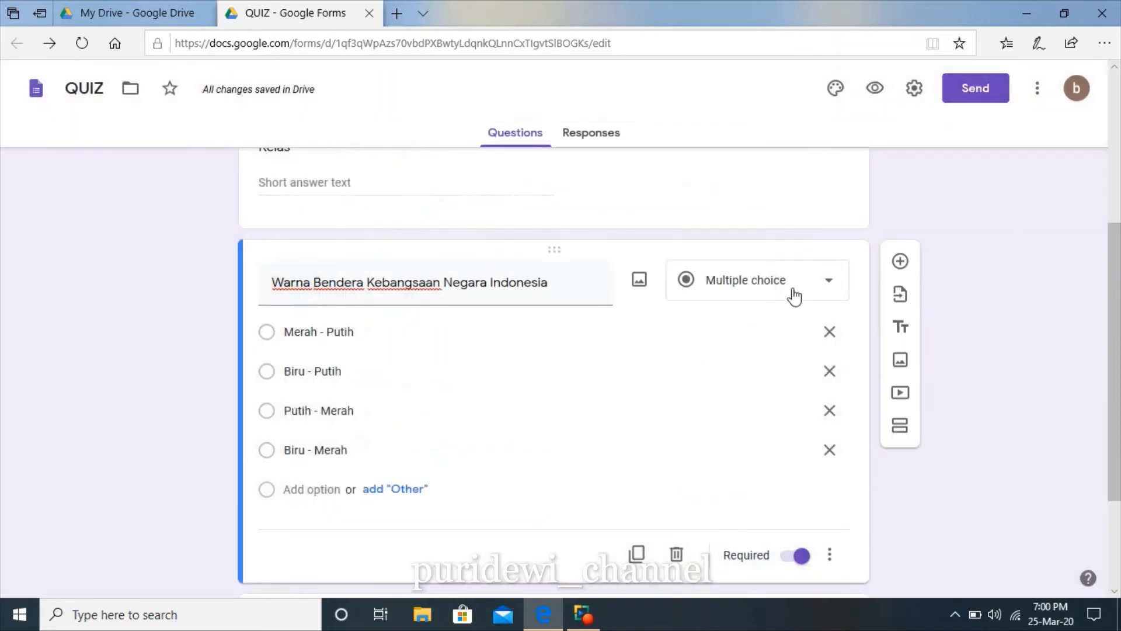
pyautogui.click(834, 291)
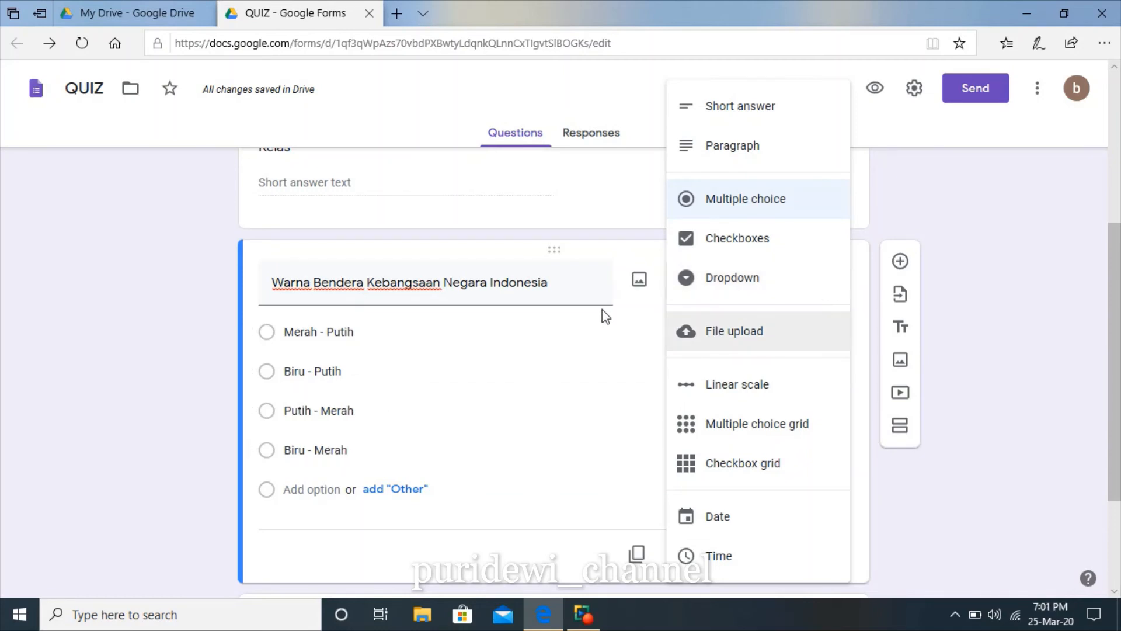
pyautogui.click(915, 208)
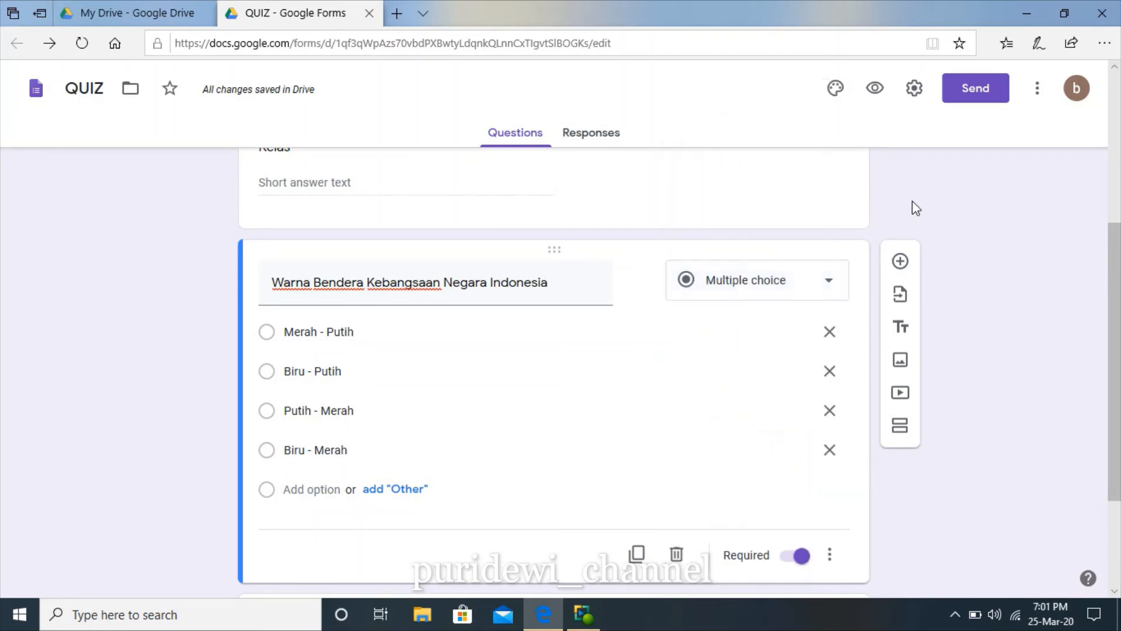
# - Turn the form into a quiz, hide correct answers from respondents, and save the settings
pyautogui.click(916, 90)
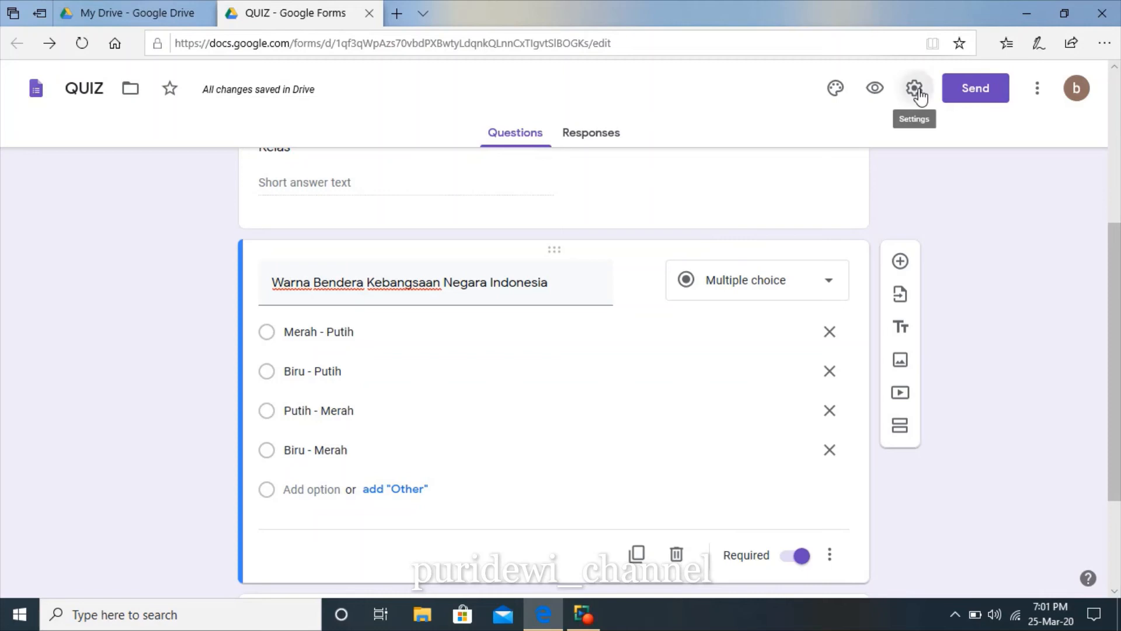
pyautogui.click(726, 178)
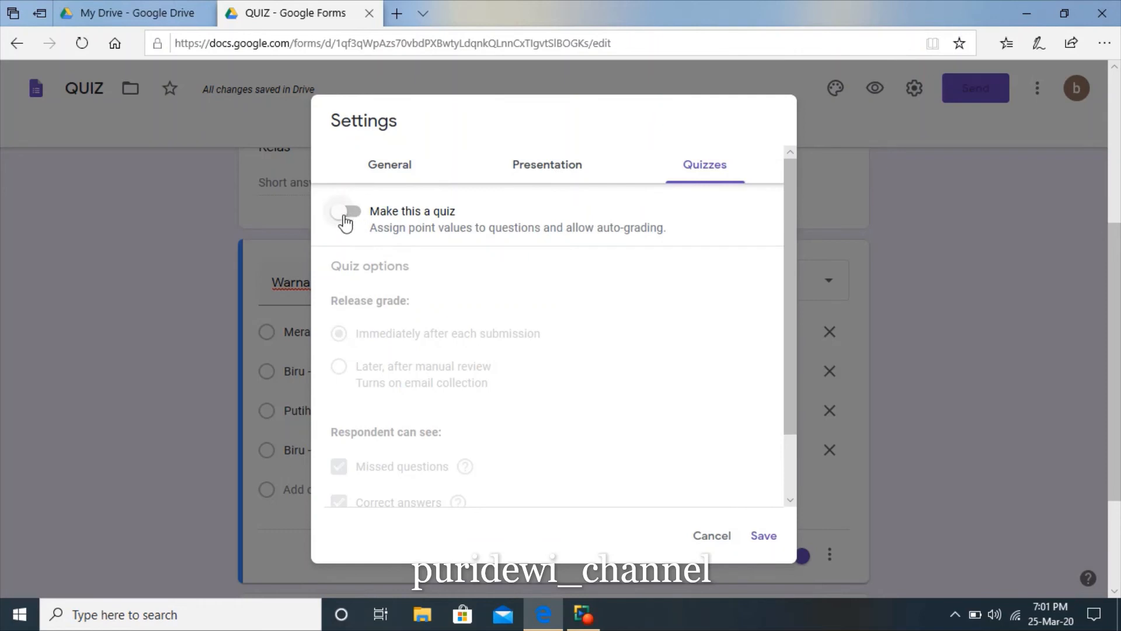
pyautogui.click(345, 214)
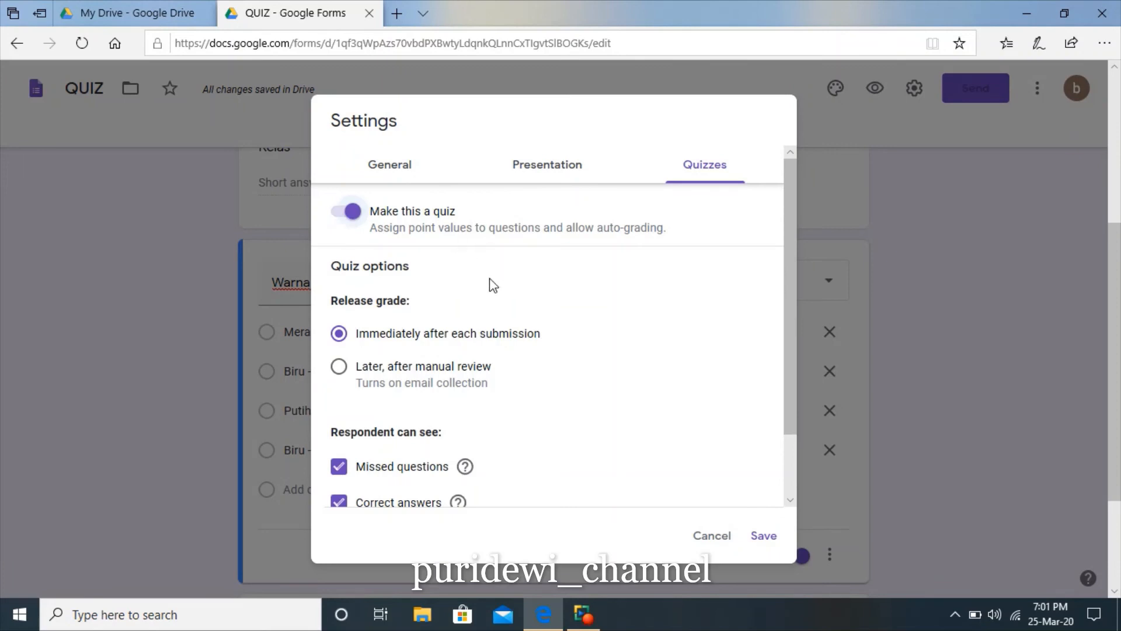
pyautogui.scroll(-2, 643, 311)
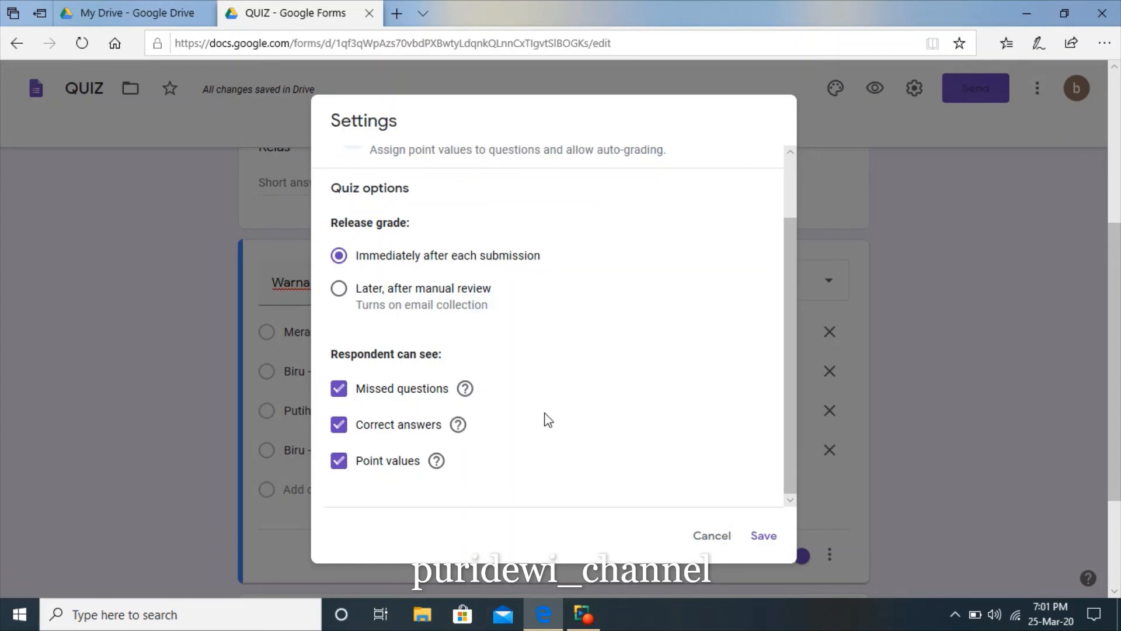
pyautogui.click(340, 425)
pyautogui.scroll(2, 745, 360)
pyautogui.click(765, 537)
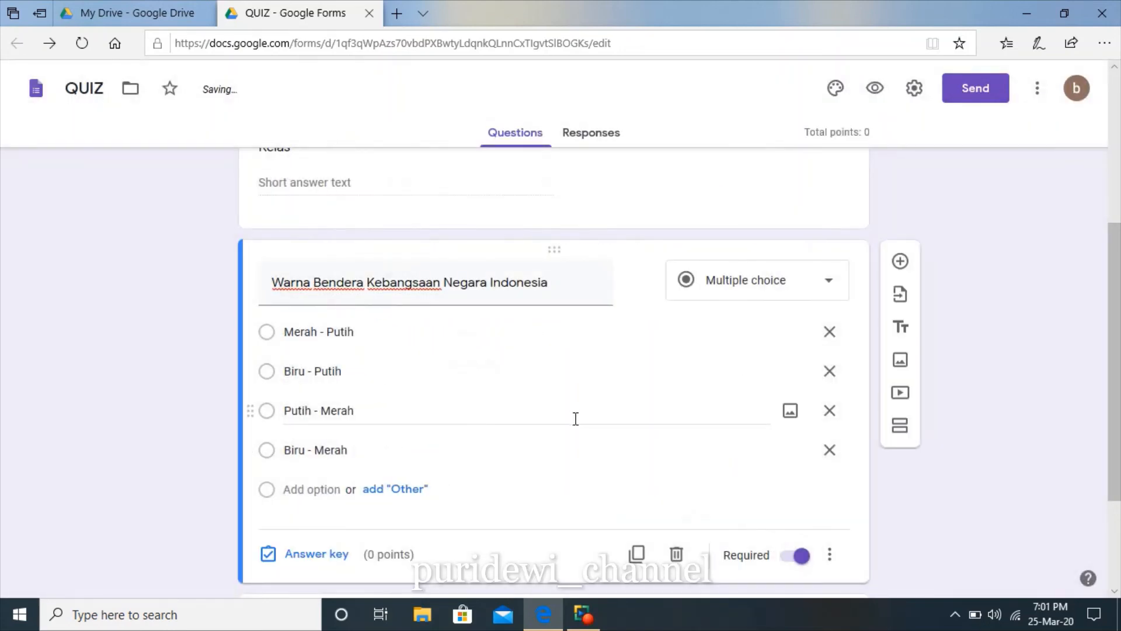
# - Set the flag colour question's answer key to "Merah - Putih" with a value of 10 points
pyautogui.scroll(3, 559, 449)
pyautogui.scroll(-5, 561, 447)
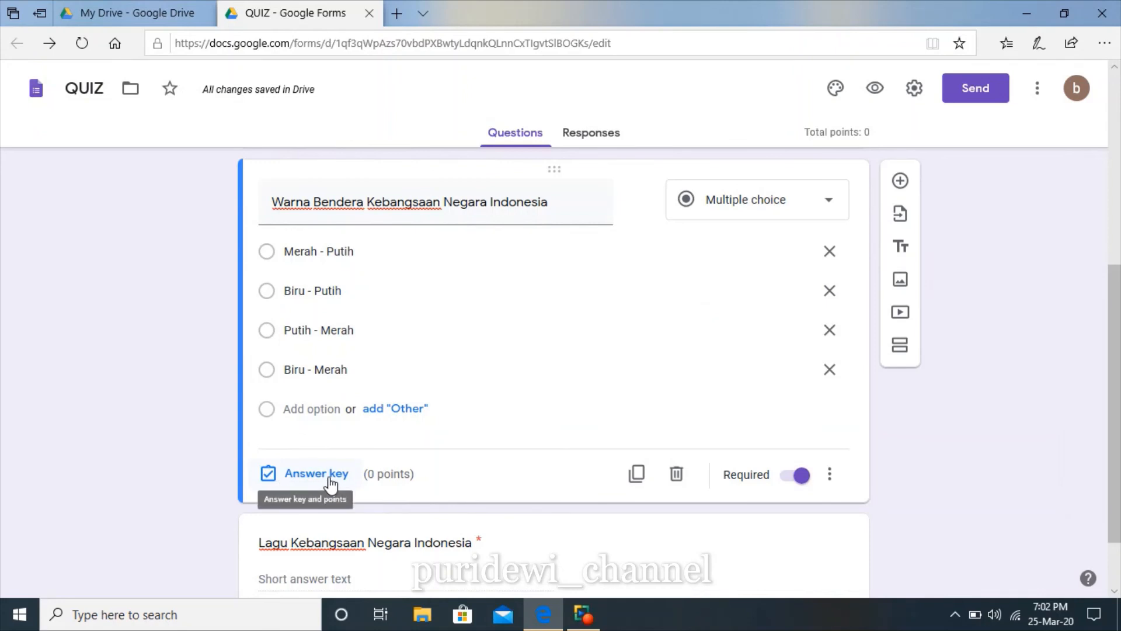
pyautogui.click(331, 483)
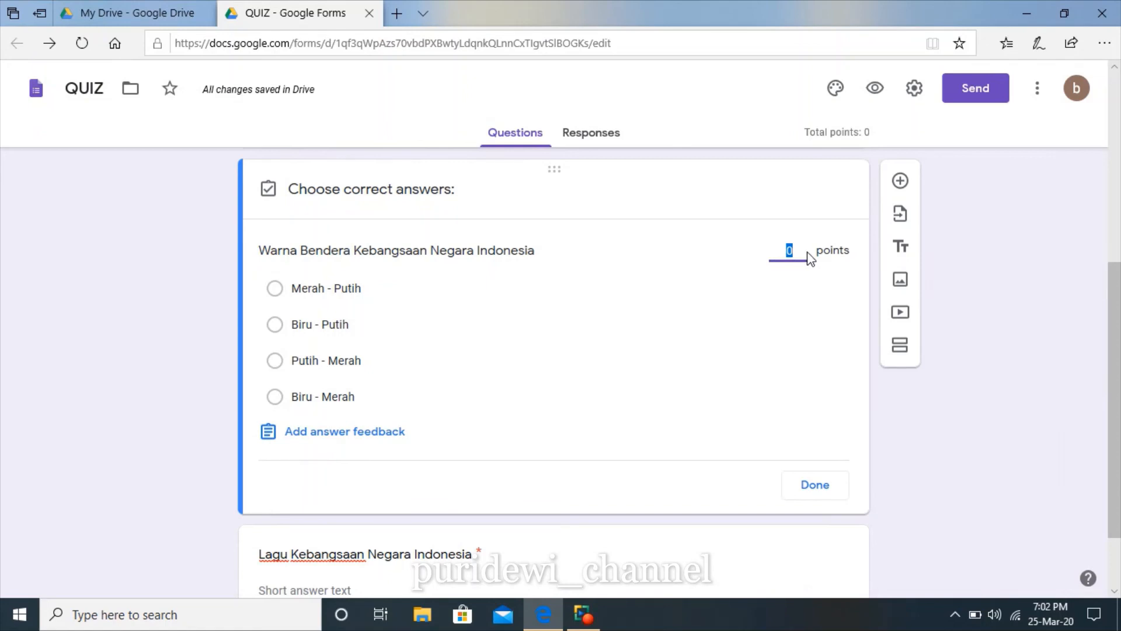
pyautogui.write('10')
pyautogui.click(276, 290)
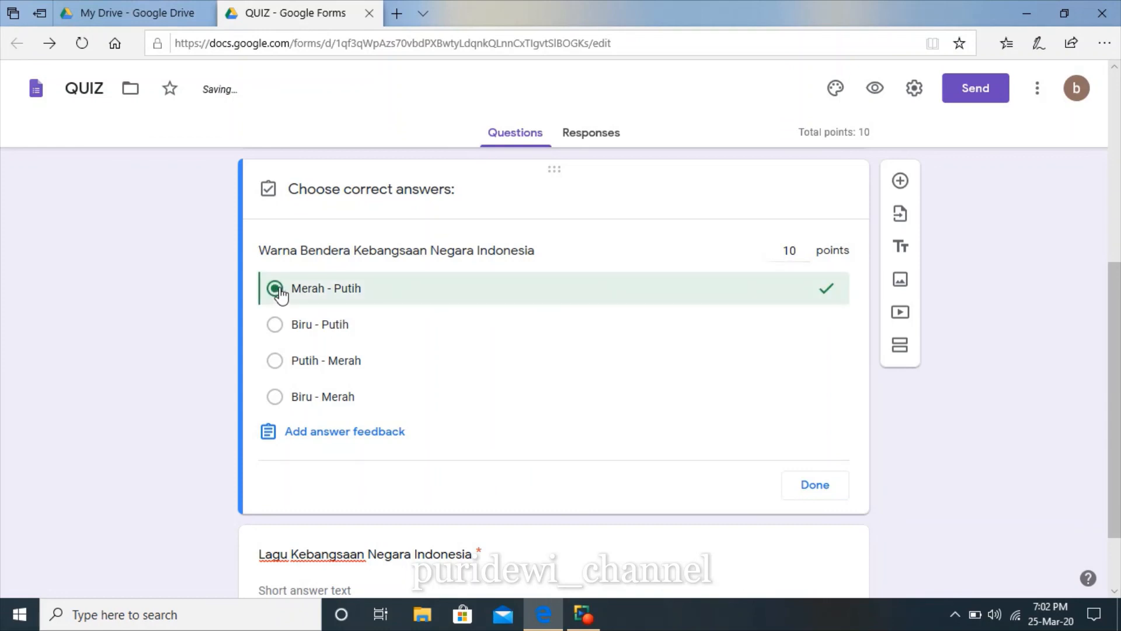
pyautogui.click(819, 485)
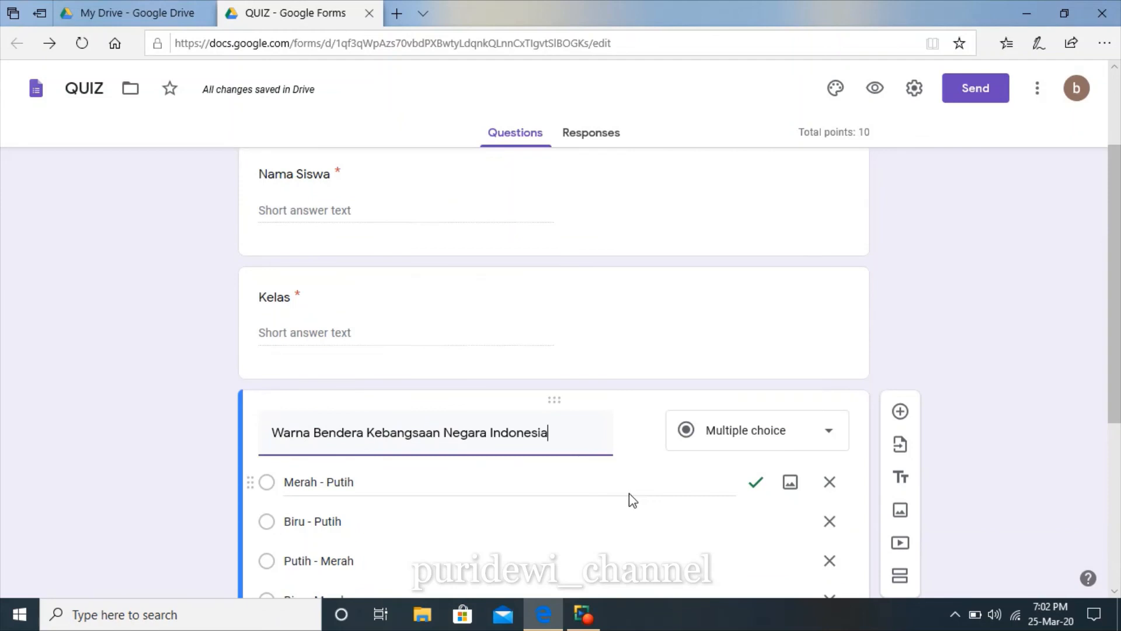
# - Add "Indonesia Raya" as the only correct answer in the national anthem question's answer key
pyautogui.scroll(-5, 629, 493)
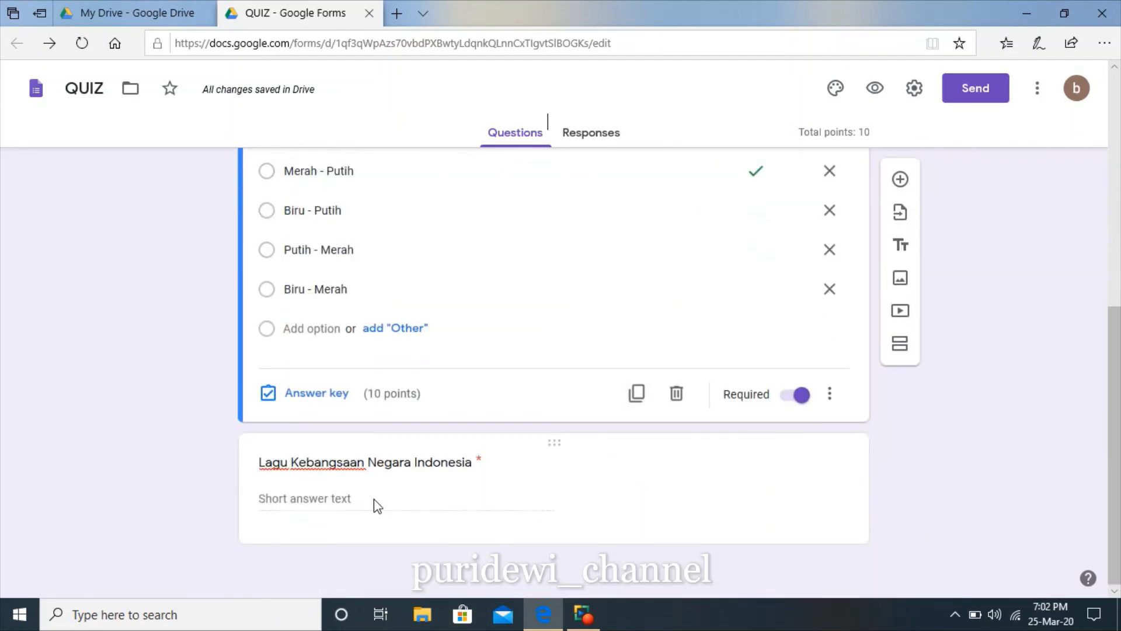
pyautogui.click(422, 477)
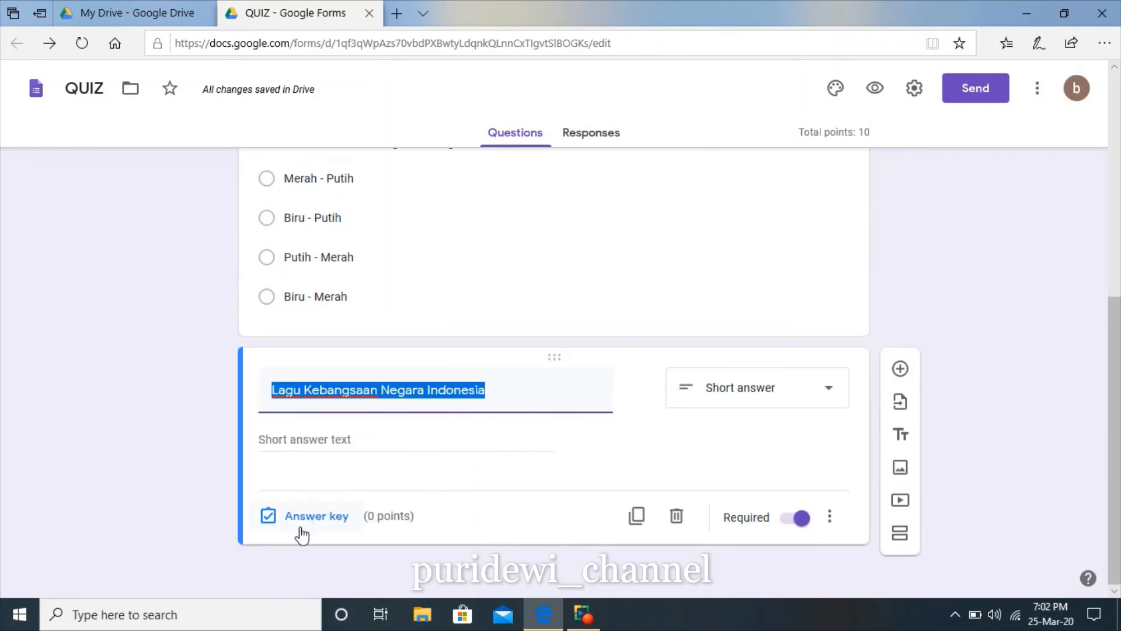
pyautogui.click(322, 517)
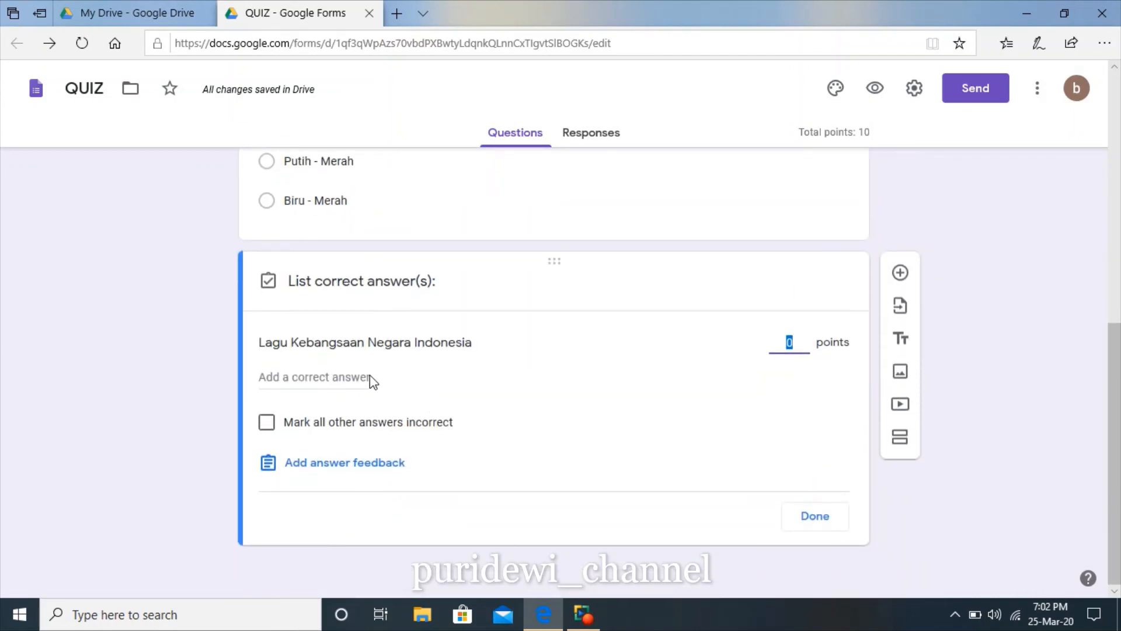
pyautogui.click(403, 482)
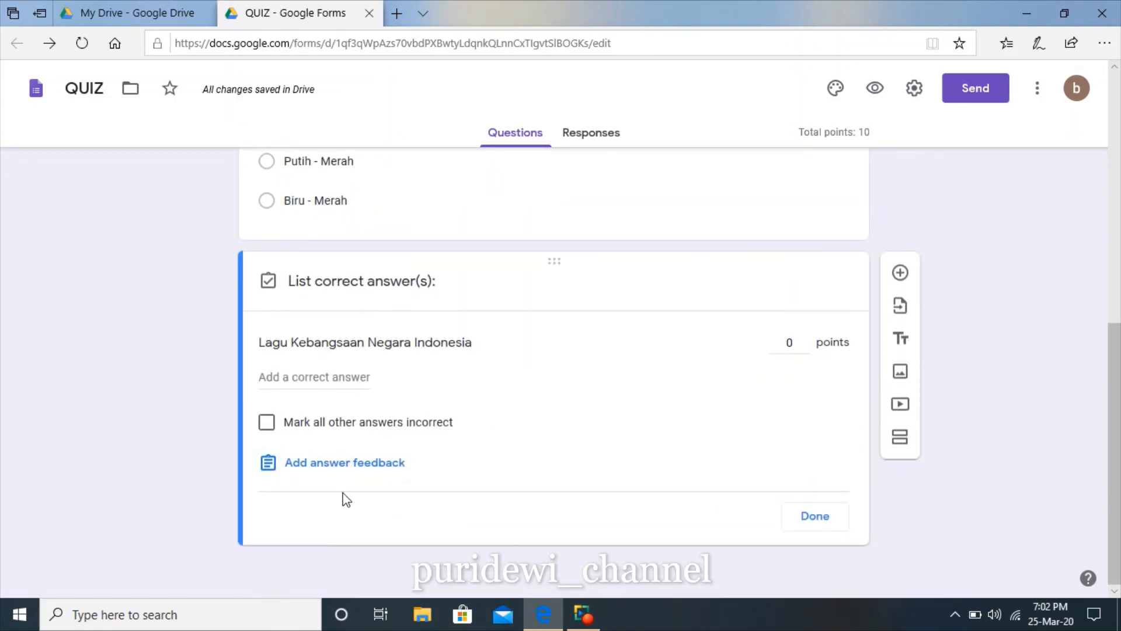
pyautogui.click(367, 378)
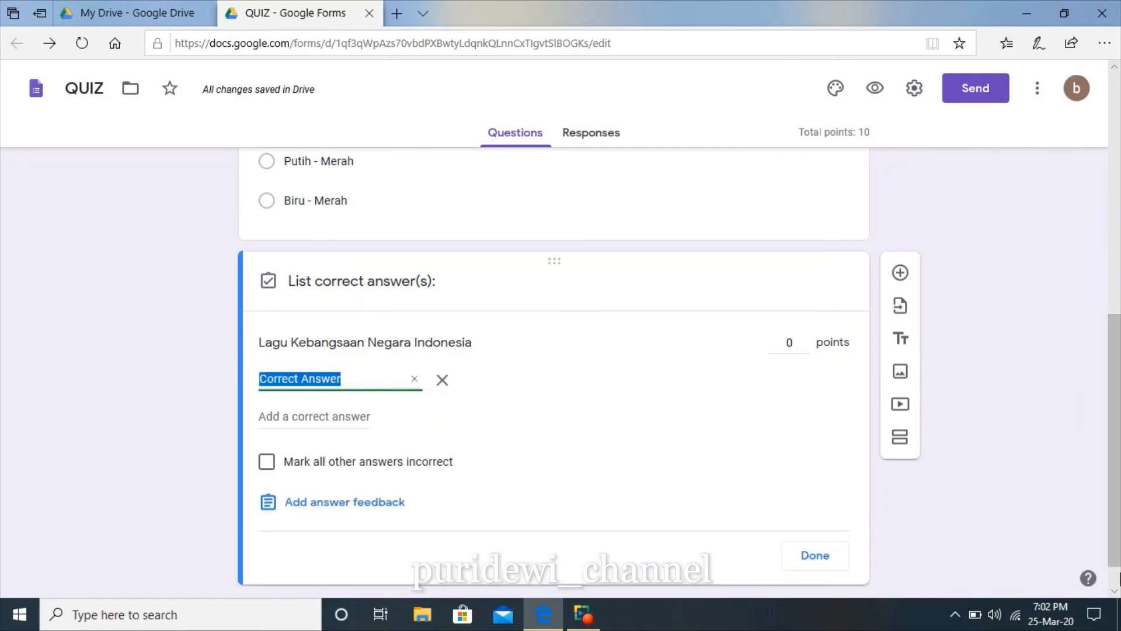
pyautogui.write('I')
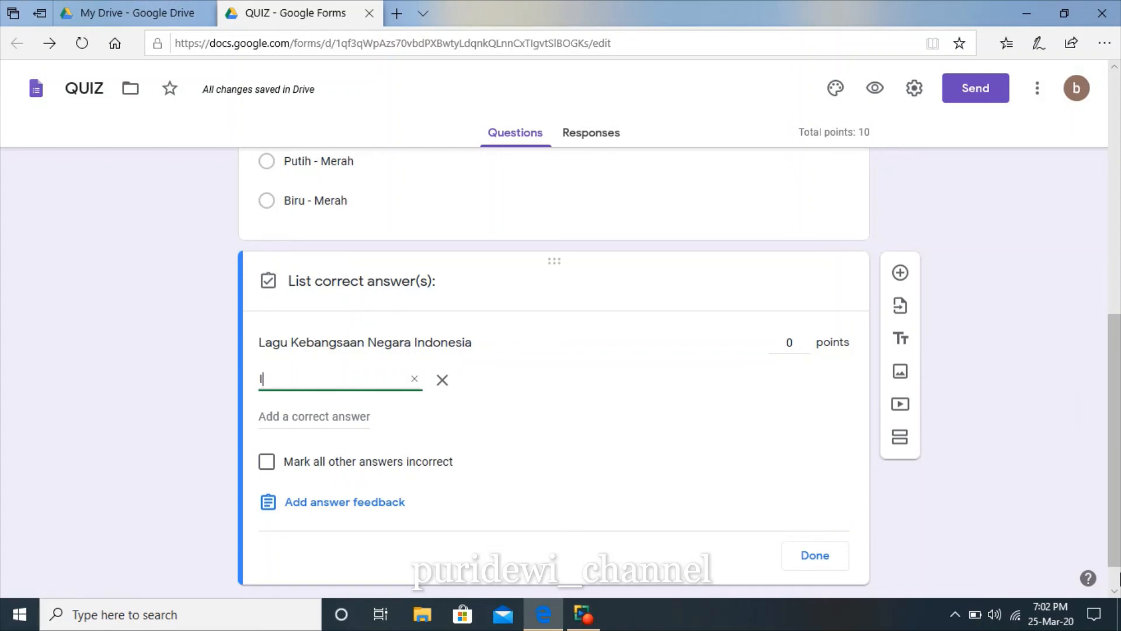
pyautogui.write('ndonesia Raya')
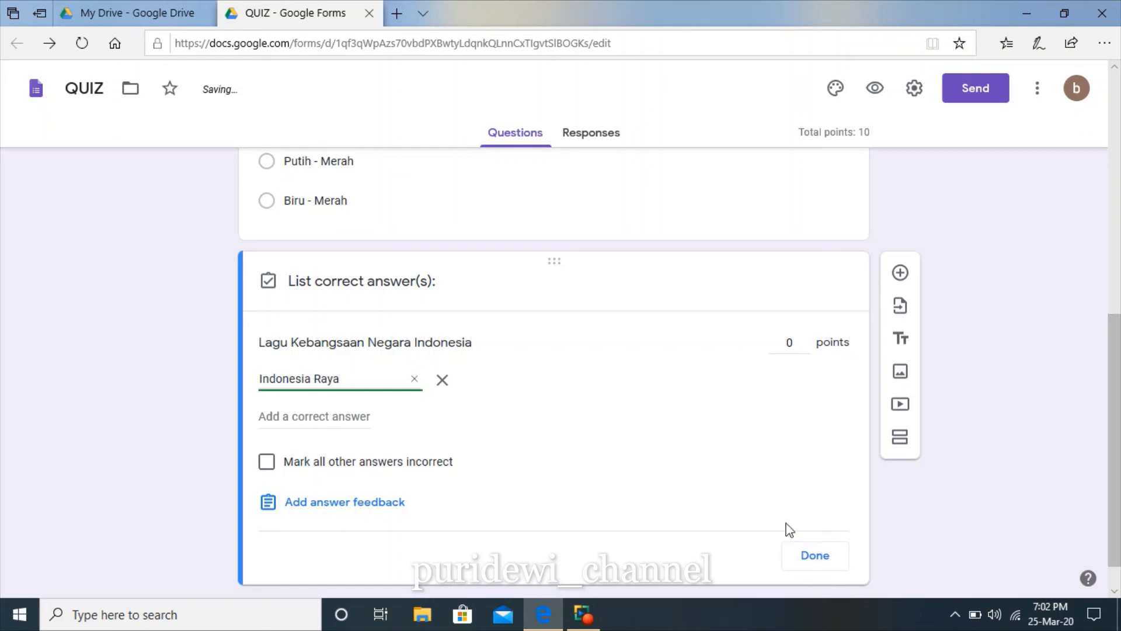
pyautogui.click(310, 416)
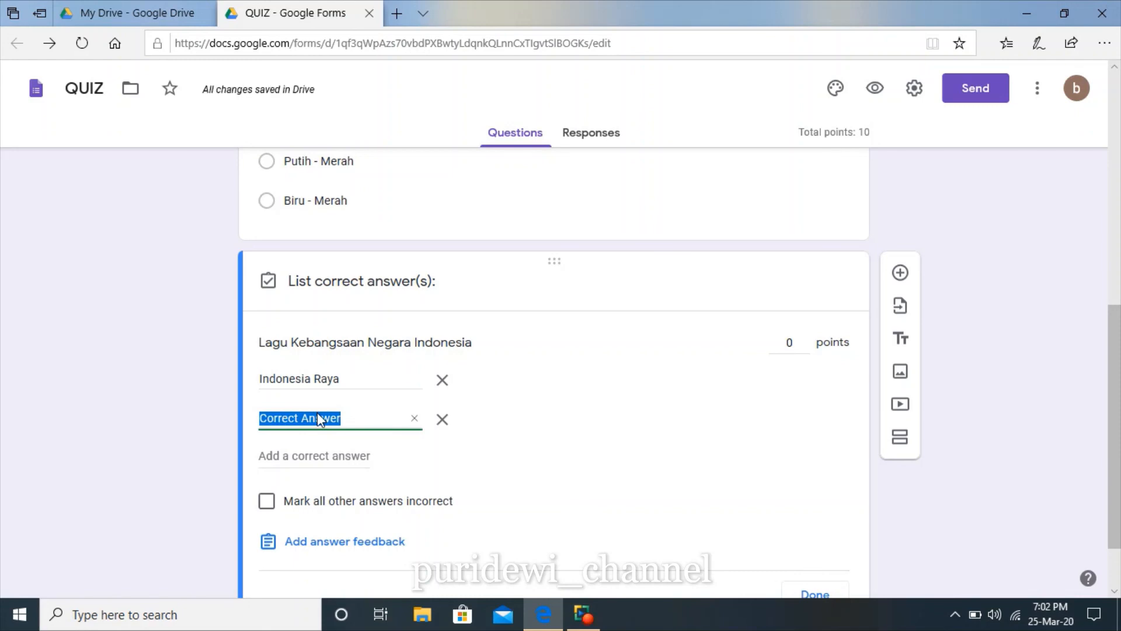
pyautogui.click(443, 420)
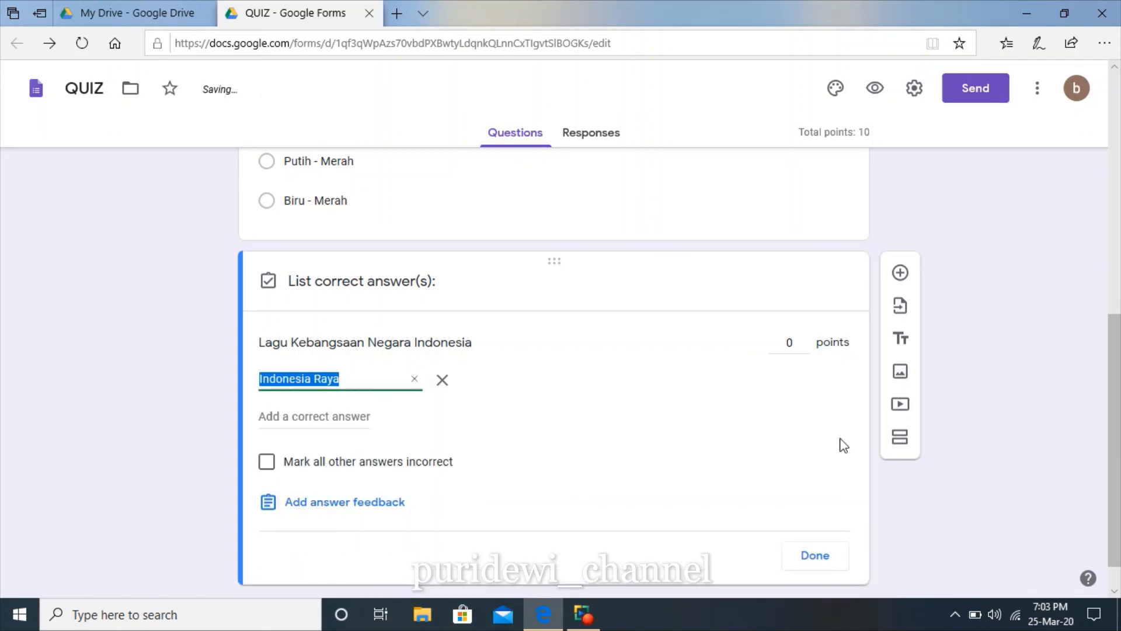
# - Set the national anthem question's value to 10 points and finish its answer key
pyautogui.click(797, 346)
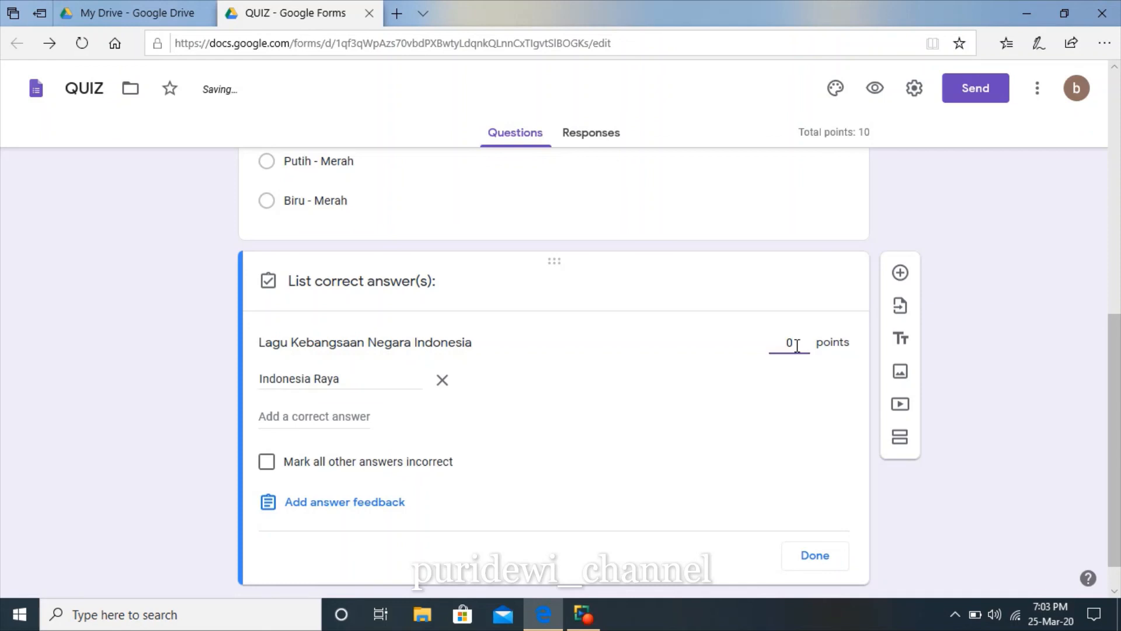
pyautogui.doubleClick(796, 345)
pyautogui.write('10')
pyautogui.click(822, 559)
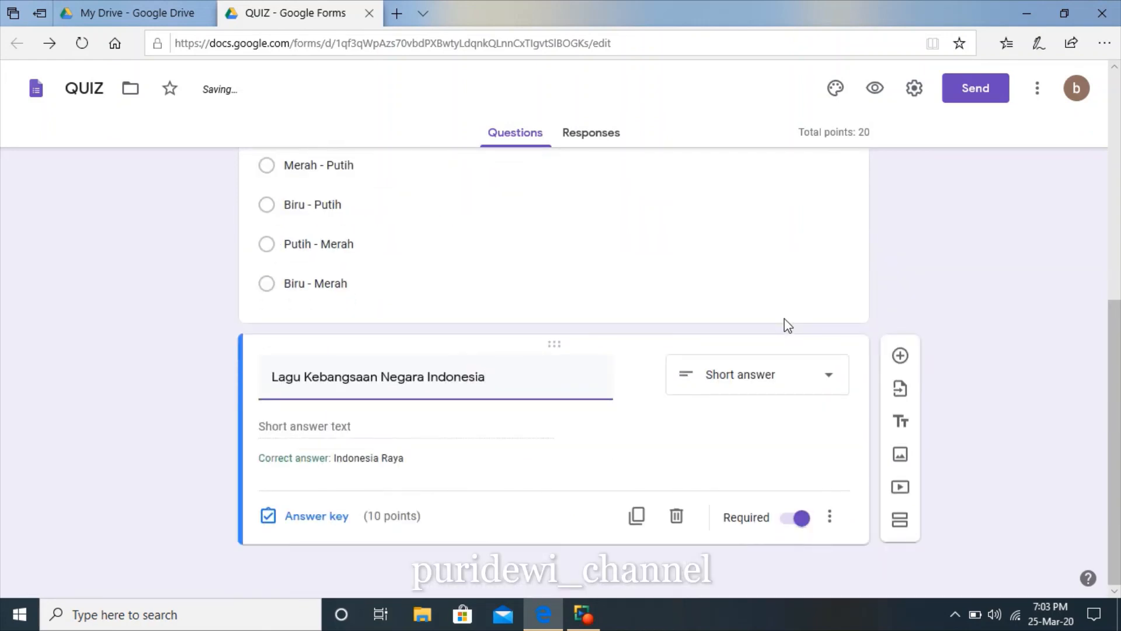
# - Open the question import for this form and choose the QUIZ form as the source to view its importable questions
pyautogui.scroll(2, 785, 318)
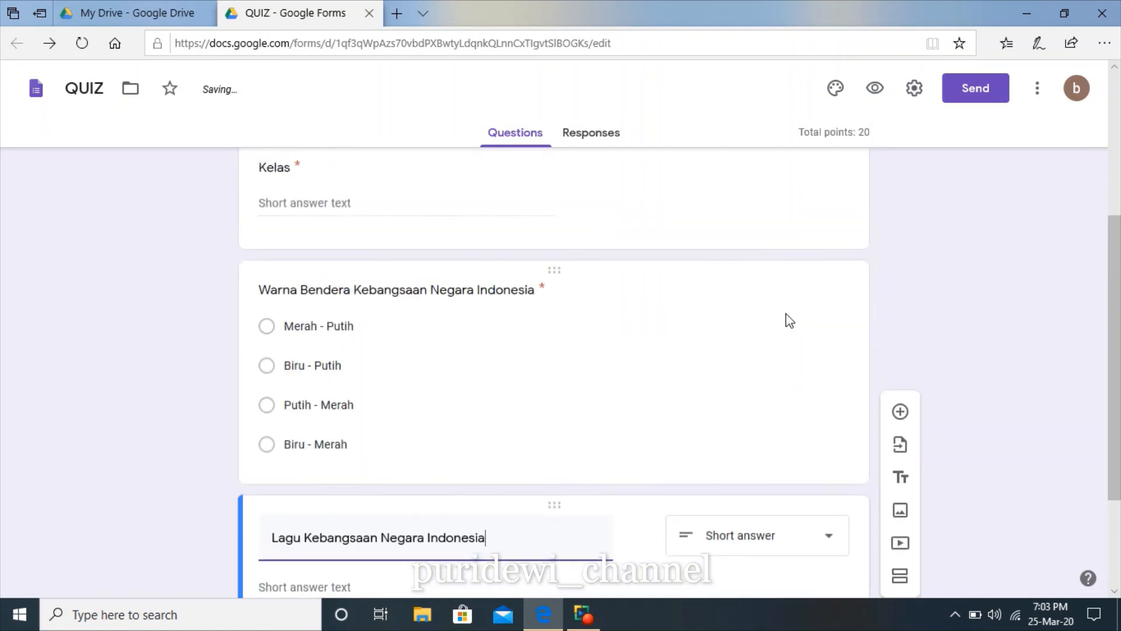
pyautogui.scroll(-2, 784, 318)
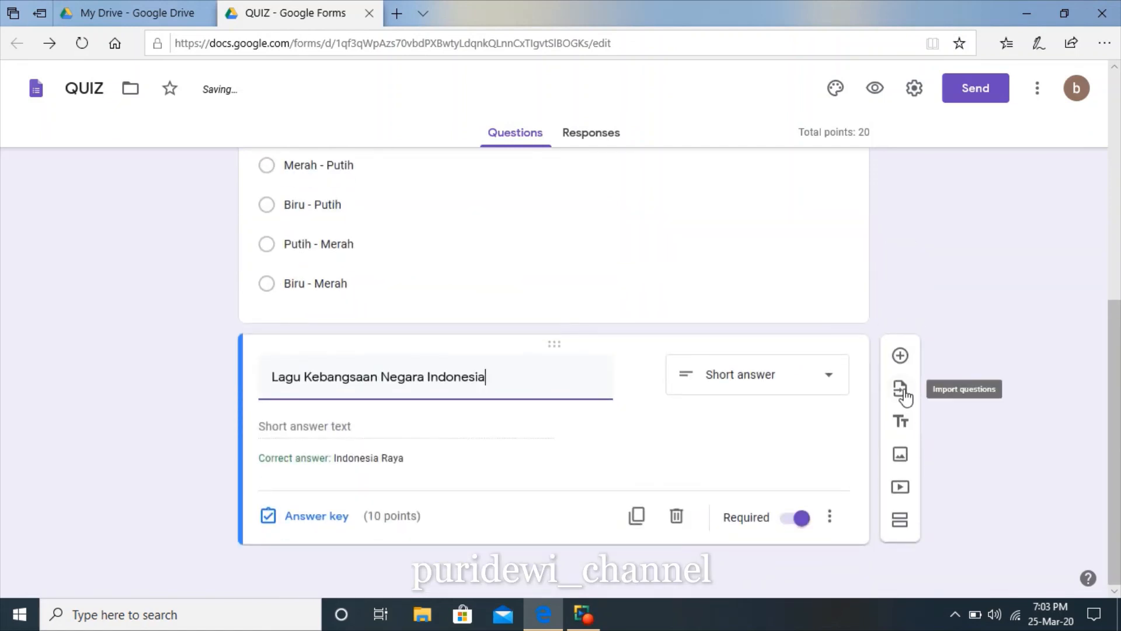
pyautogui.click(903, 390)
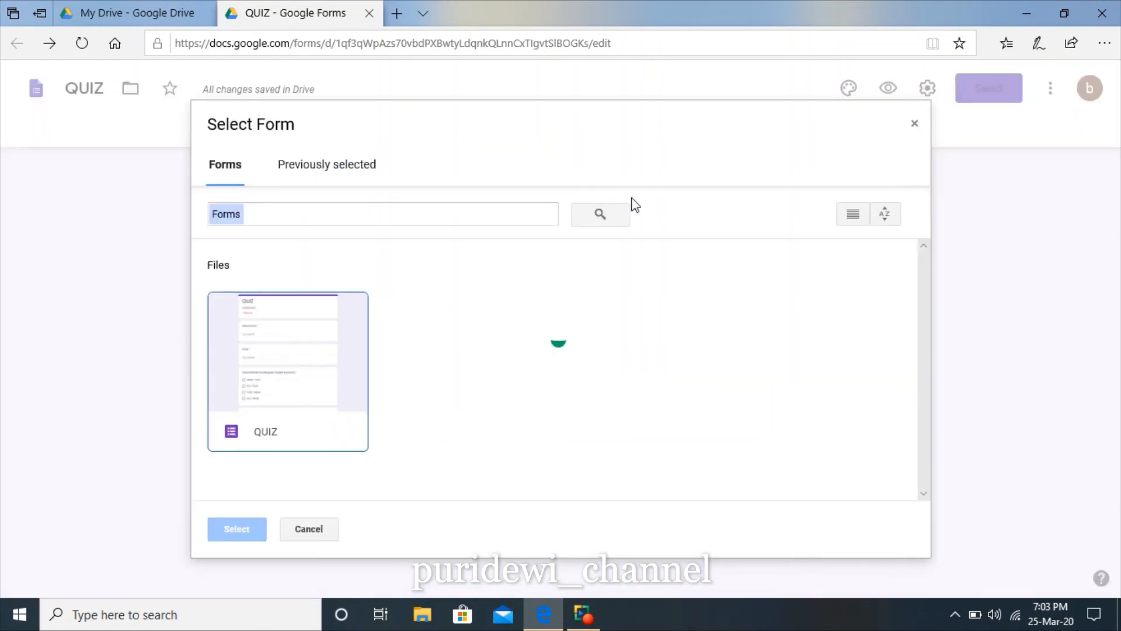
pyautogui.click(276, 353)
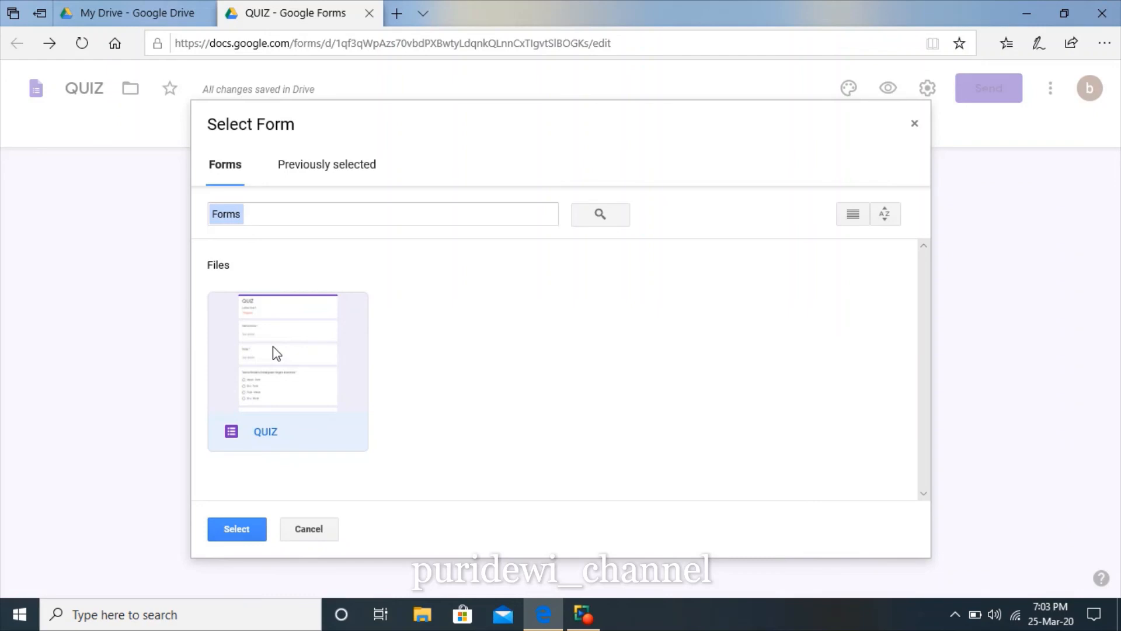
pyautogui.click(237, 532)
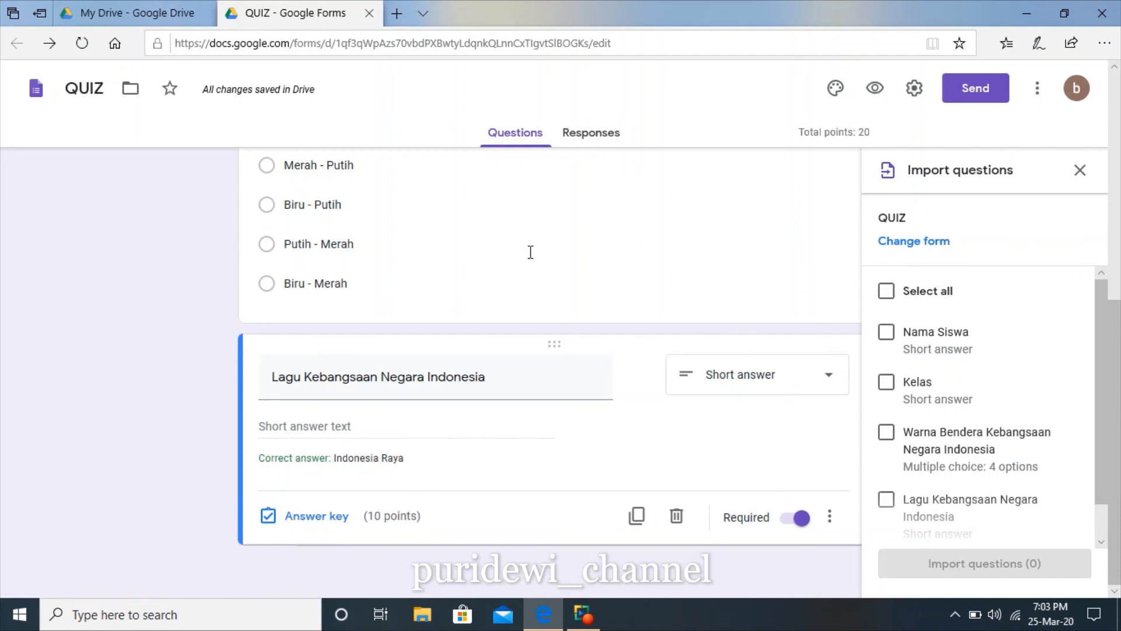
# - Preview the quiz as a respondent and review all its questions, answer options and point values
pyautogui.click(879, 95)
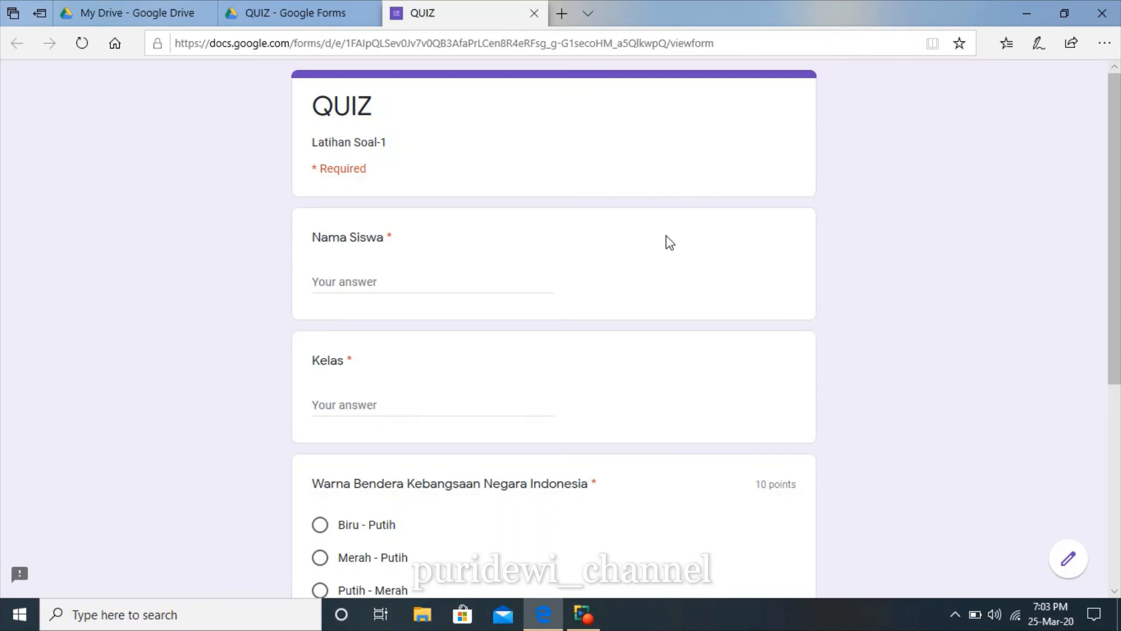
pyautogui.scroll(-3, 670, 246)
pyautogui.scroll(-3, 670, 241)
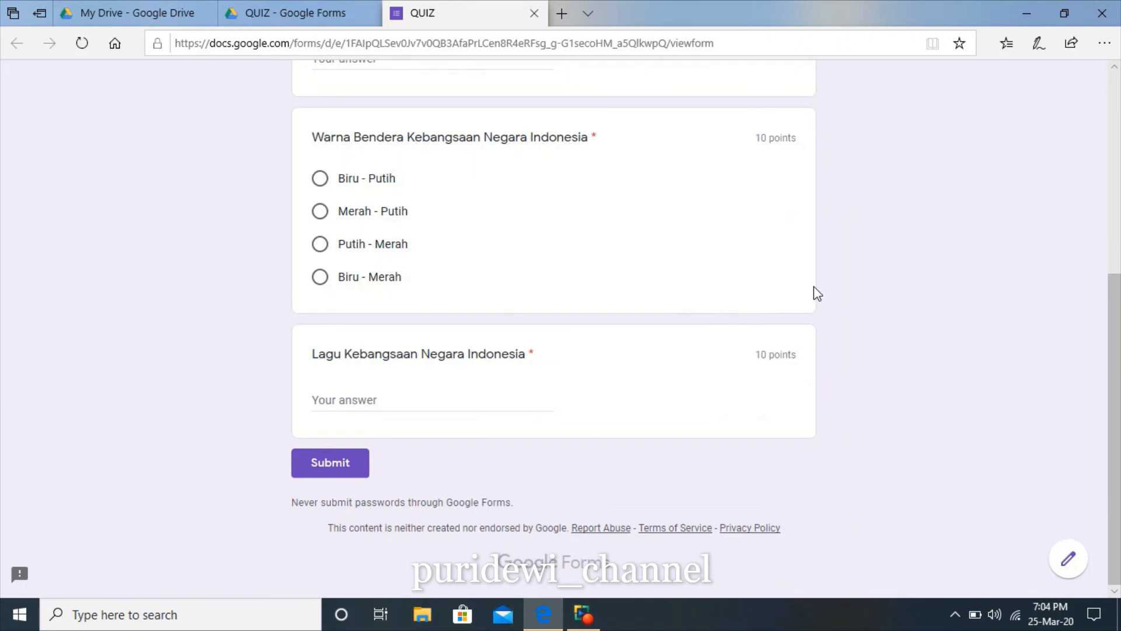
pyautogui.scroll(3, 812, 285)
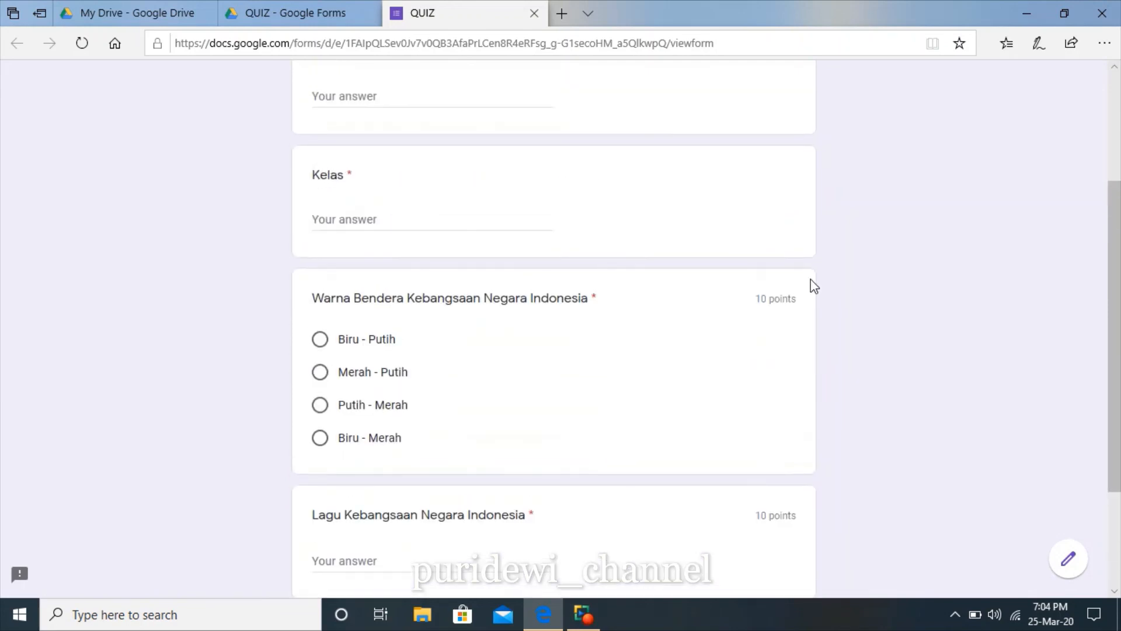
pyautogui.scroll(3, 813, 285)
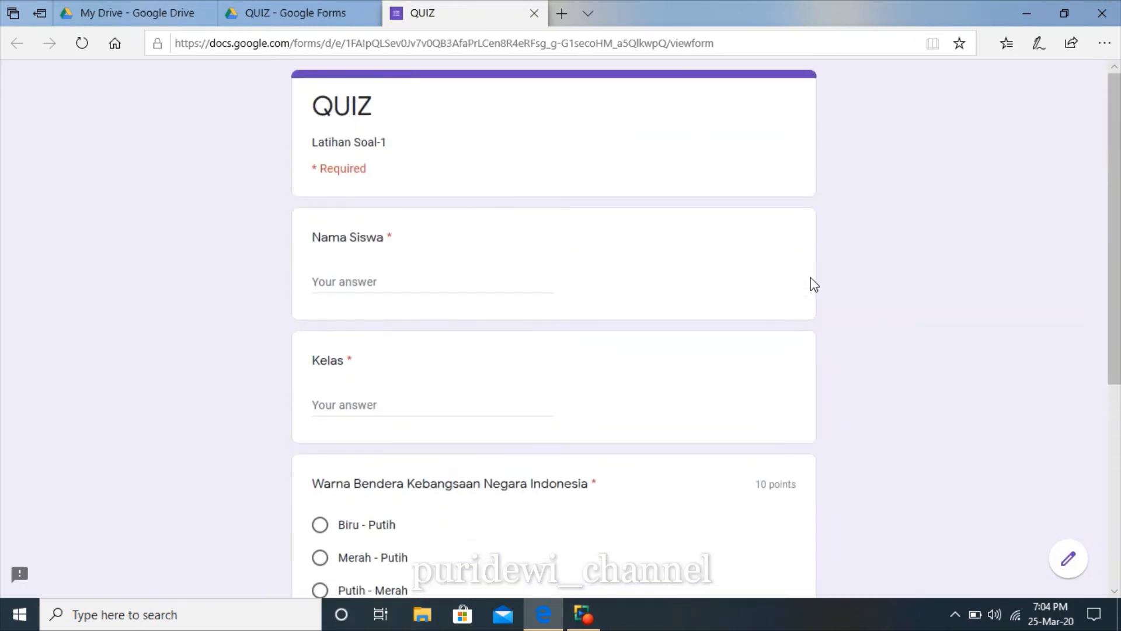
pyautogui.scroll(-5, 814, 285)
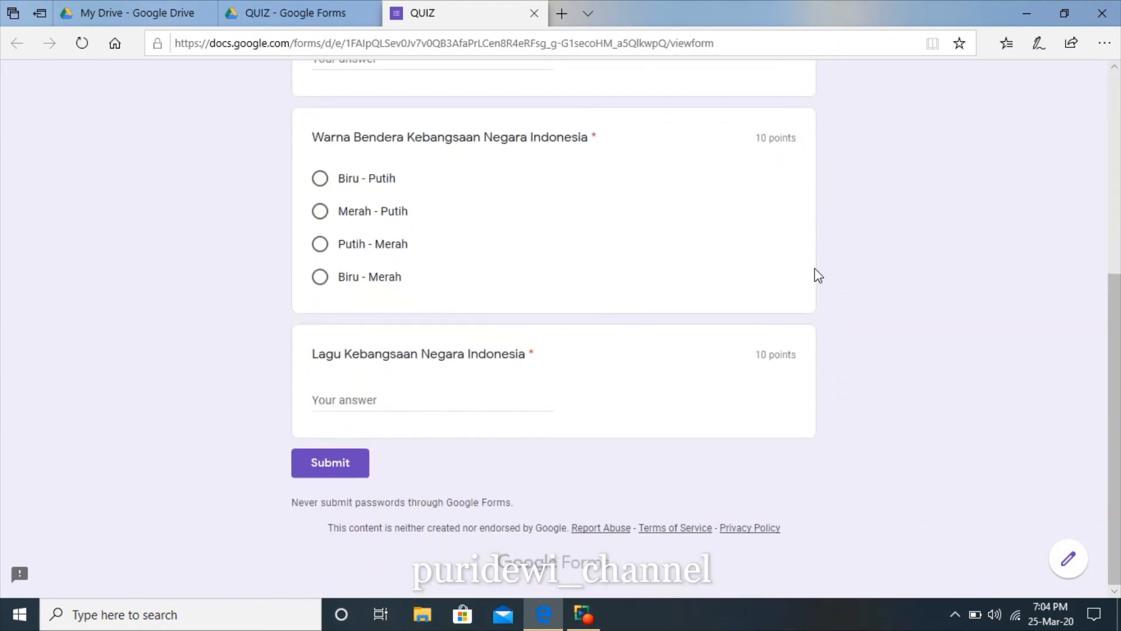
pyautogui.scroll(3, 815, 271)
pyautogui.scroll(3, 818, 273)
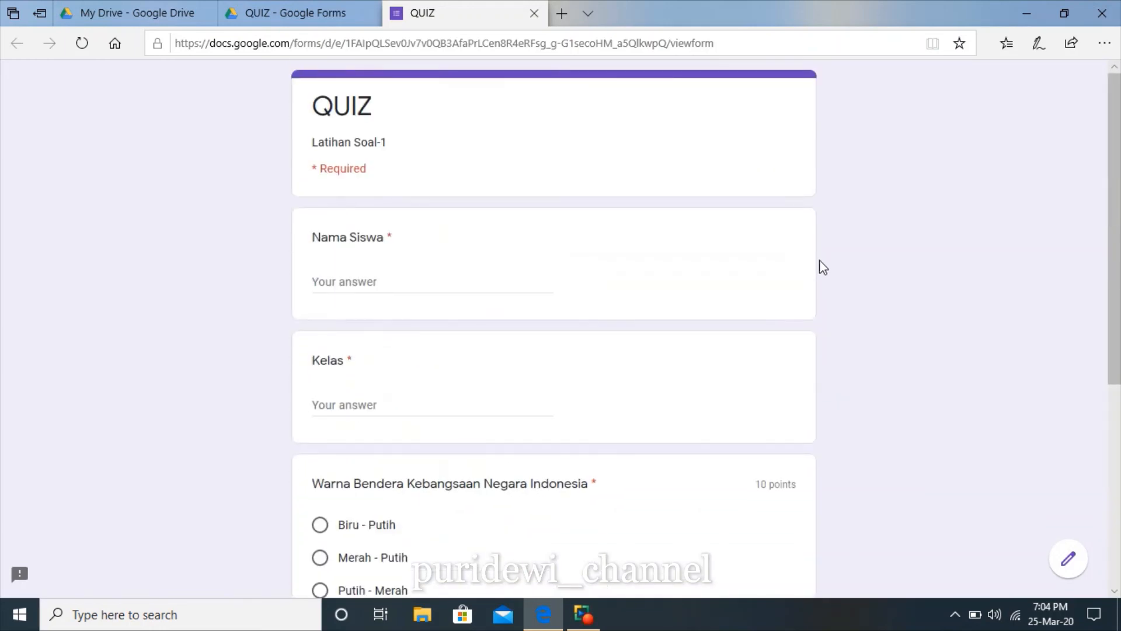